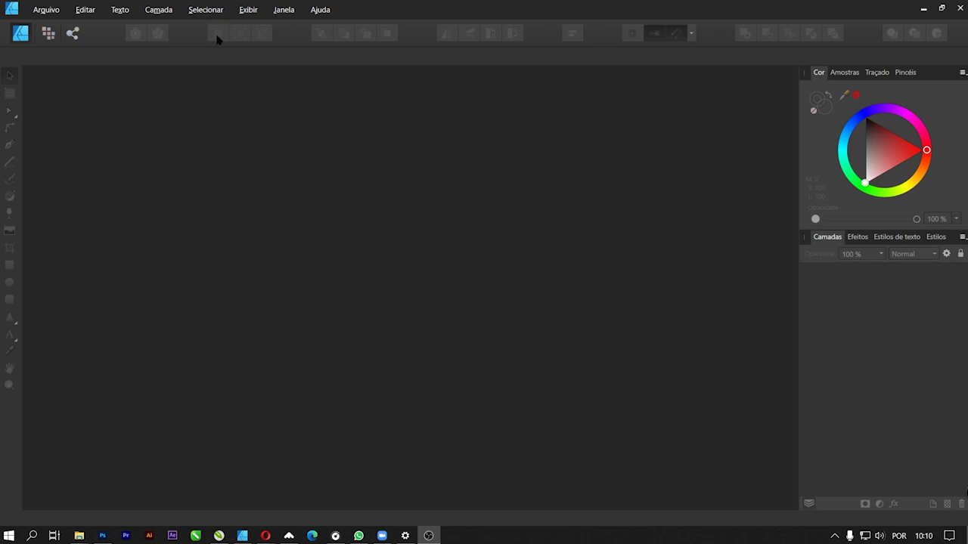
Create a new 3000 × 3000 px document from the 'Versão digital de capa de CD' web preset
left_click(55, 16)
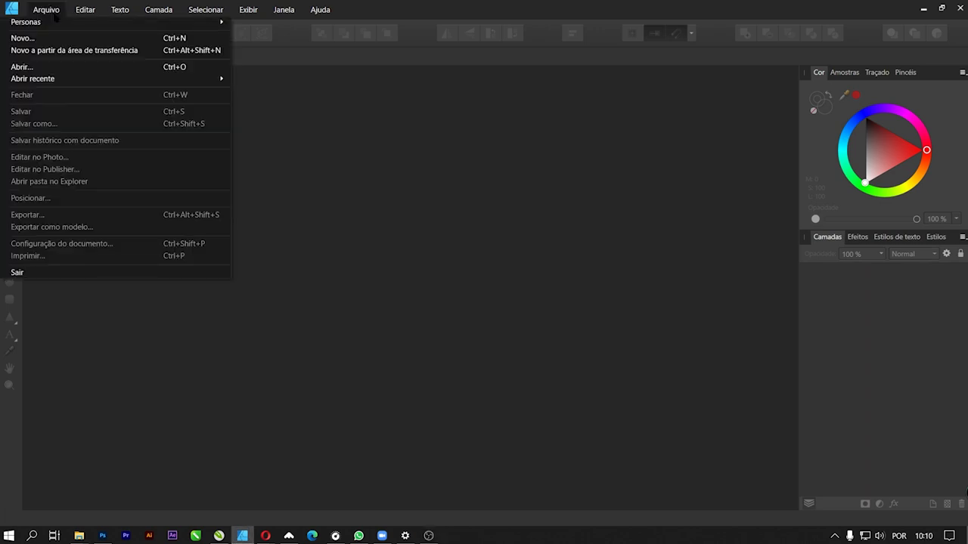
left_click(49, 38)
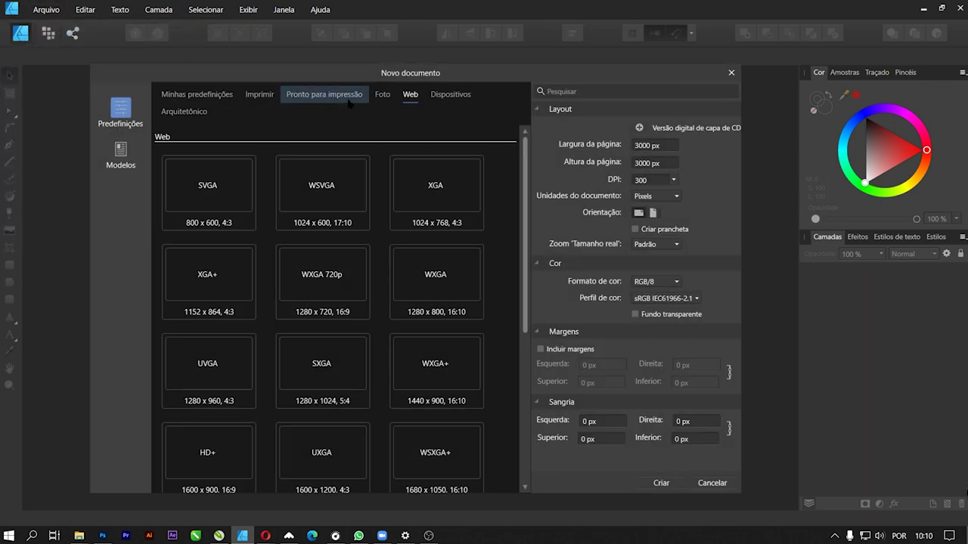
left_click(356, 100)
left_click(413, 96)
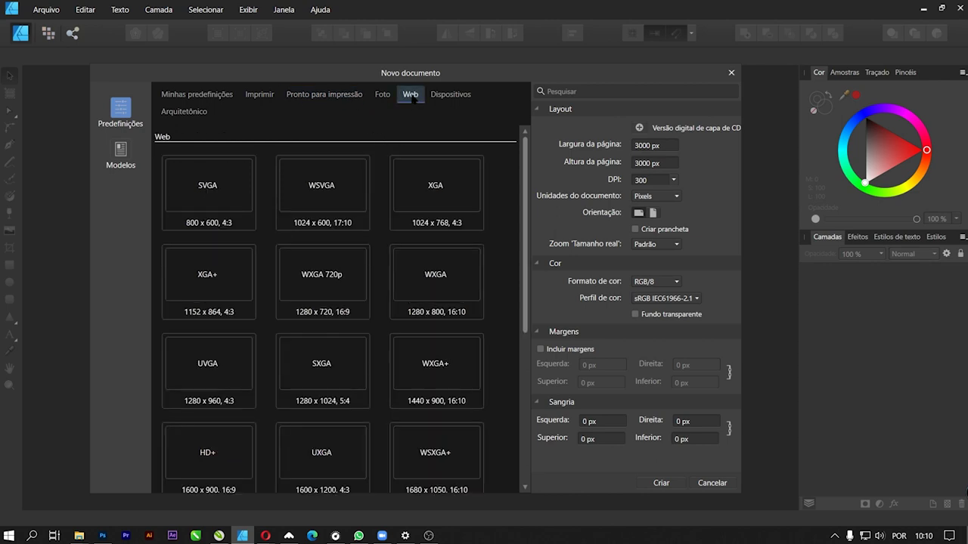
scroll(357, 224, "down", 2)
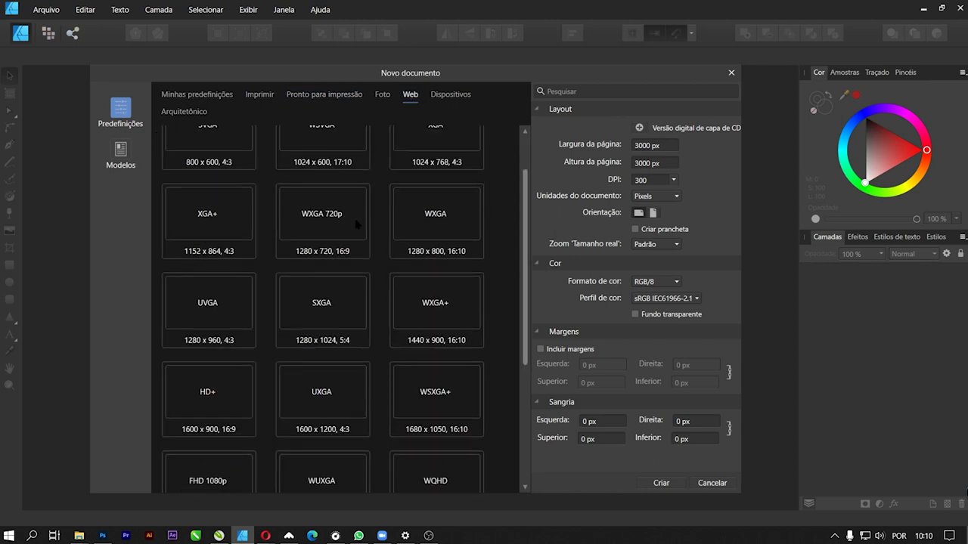
scroll(357, 225, "down", 2)
scroll(356, 223, "down", 1)
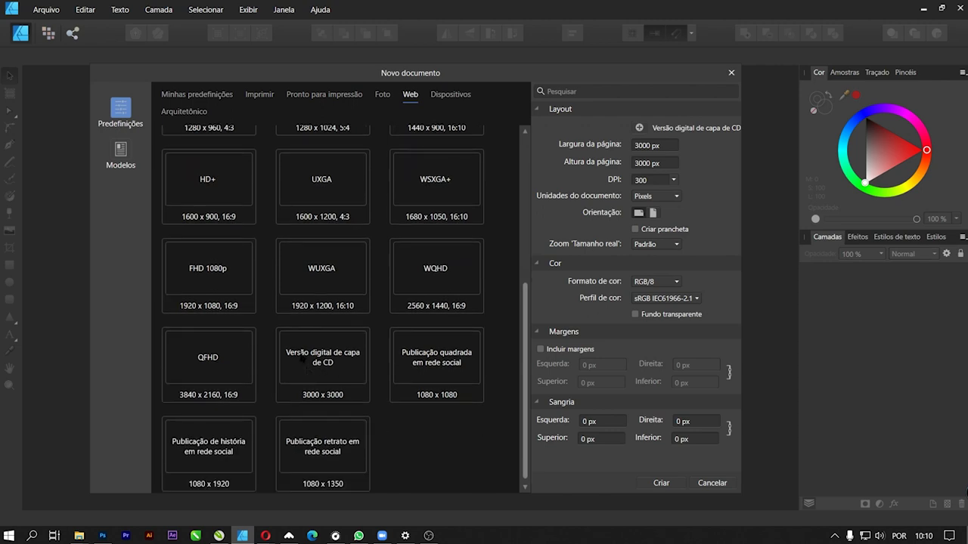
left_click(316, 376)
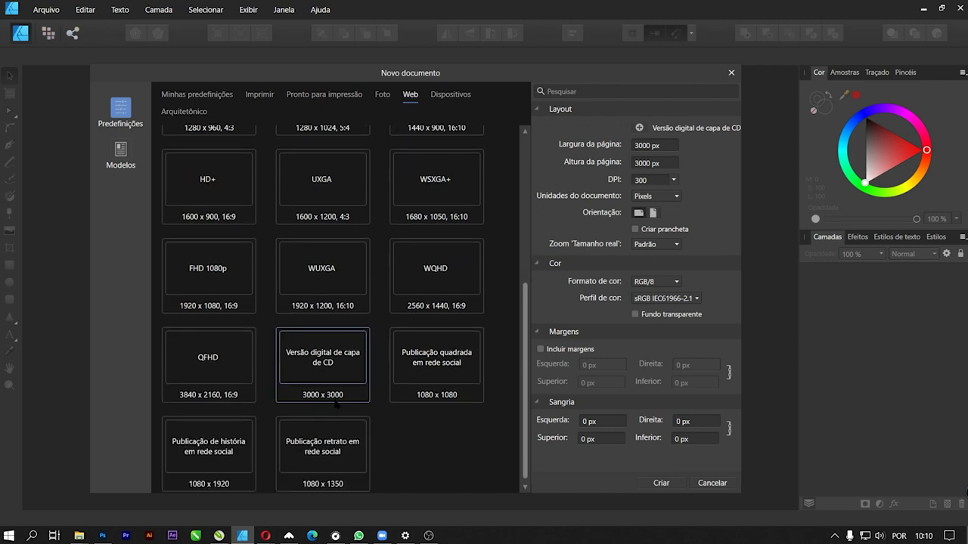
left_click(662, 483)
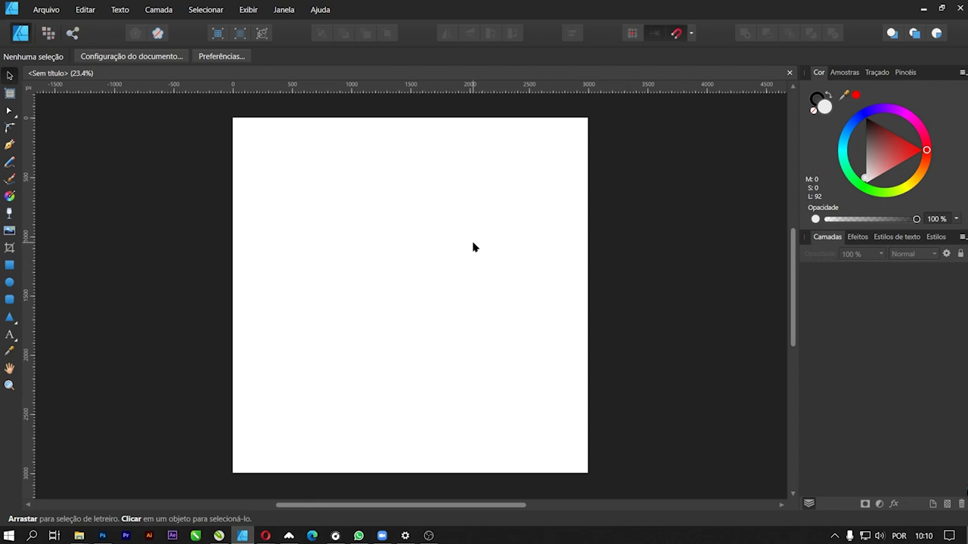
left_click(10, 264)
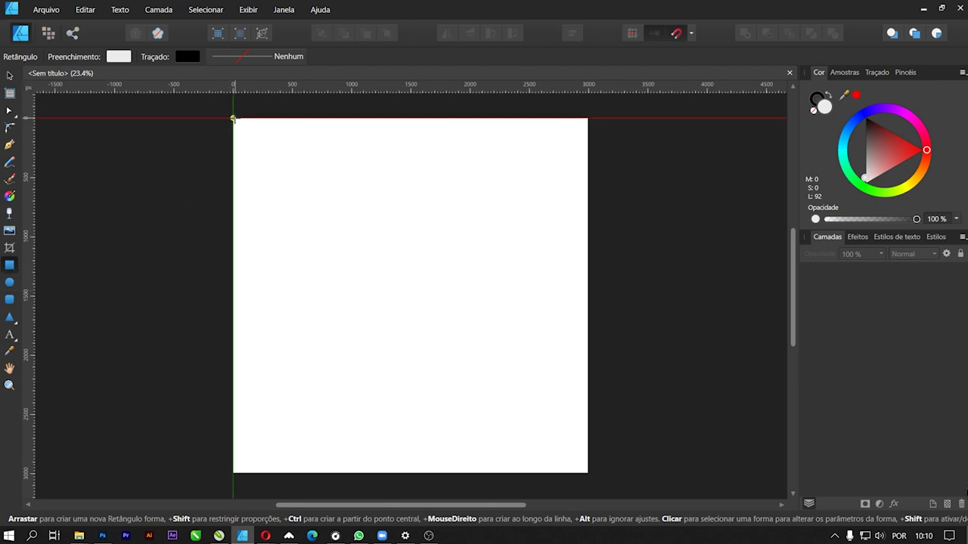
Draw a rectangle spanning the full 3000 × 3000 page and set its fill to pure black
left_click_drag(233, 118, 588, 473)
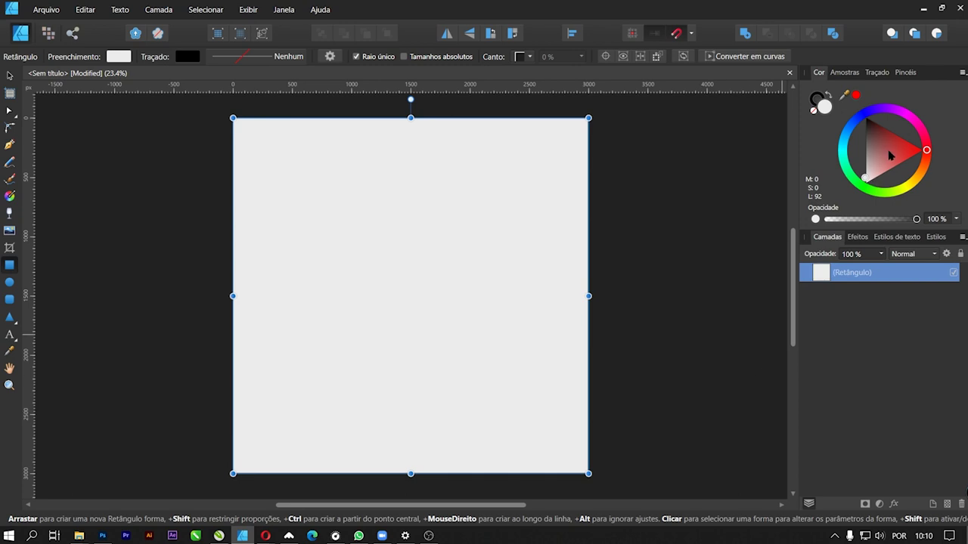
left_click_drag(893, 162, 926, 147)
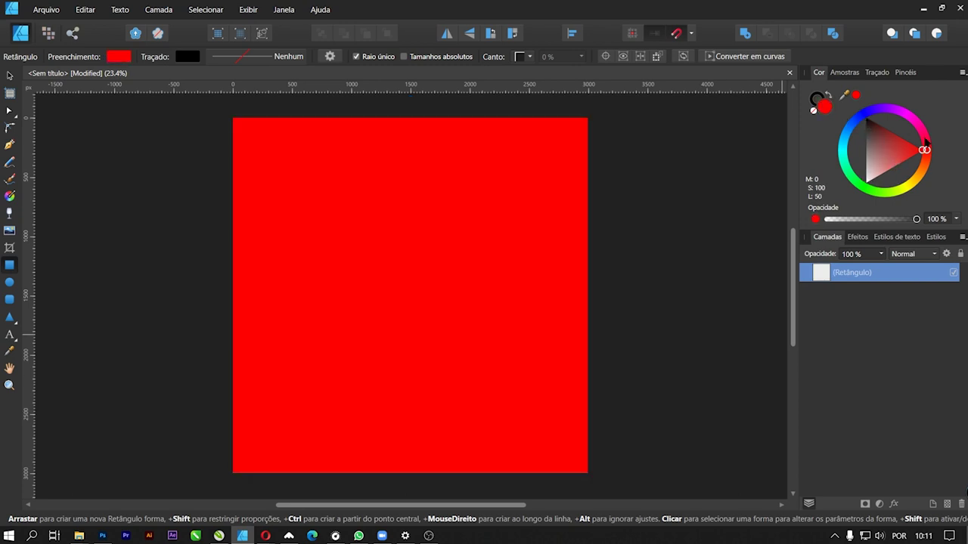
left_click_drag(925, 146, 864, 118)
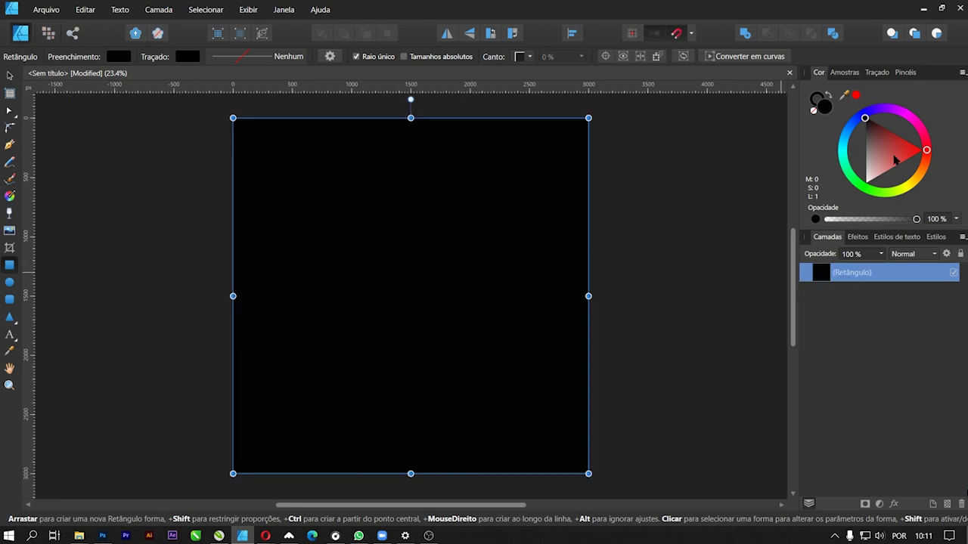
left_click_drag(885, 161, 864, 118)
left_click(9, 76)
left_click(159, 194)
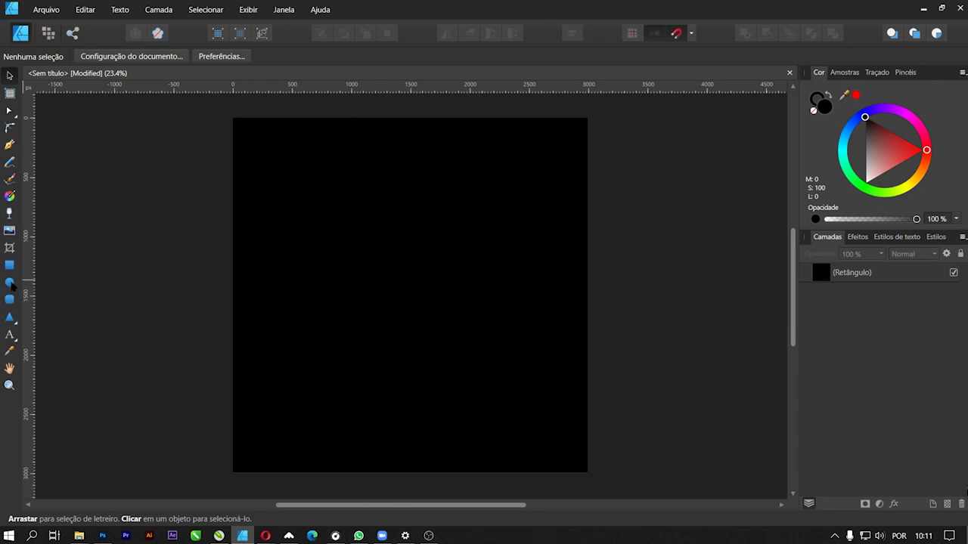
Draw a white circle and centre it horizontally near the top of the page
left_click(9, 282)
mouse_move(335, 204)
left_mouse_down()
mouse_move(388, 272)
mouse_move(432, 307)
mouse_move(436, 293)
mouse_move(469, 305)
mouse_move(463, 311)
left_mouse_up()
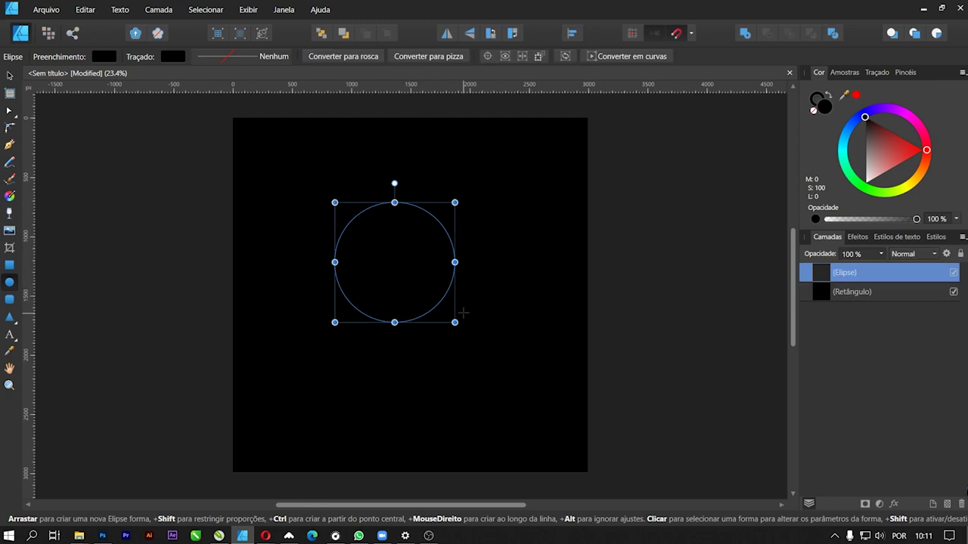
left_click_drag(888, 154, 856, 218)
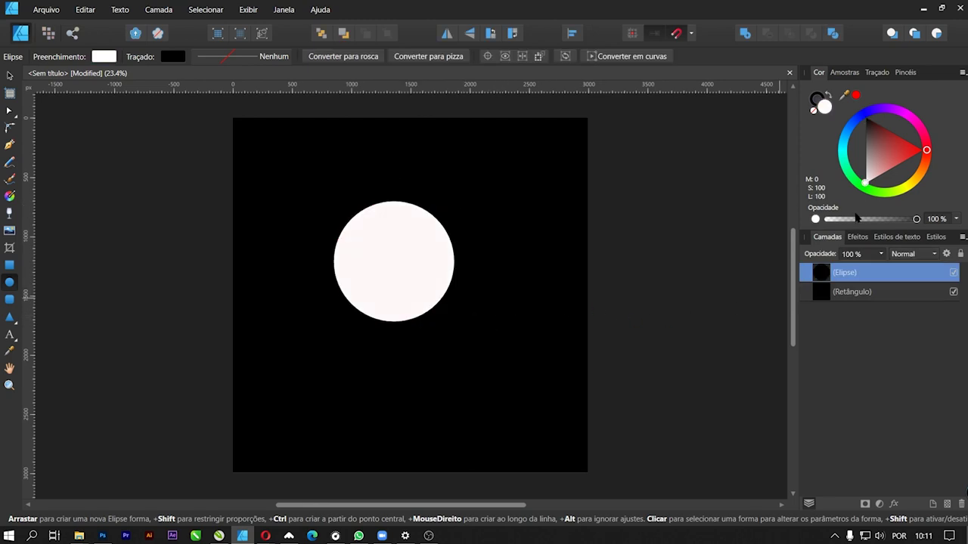
left_click(9, 76)
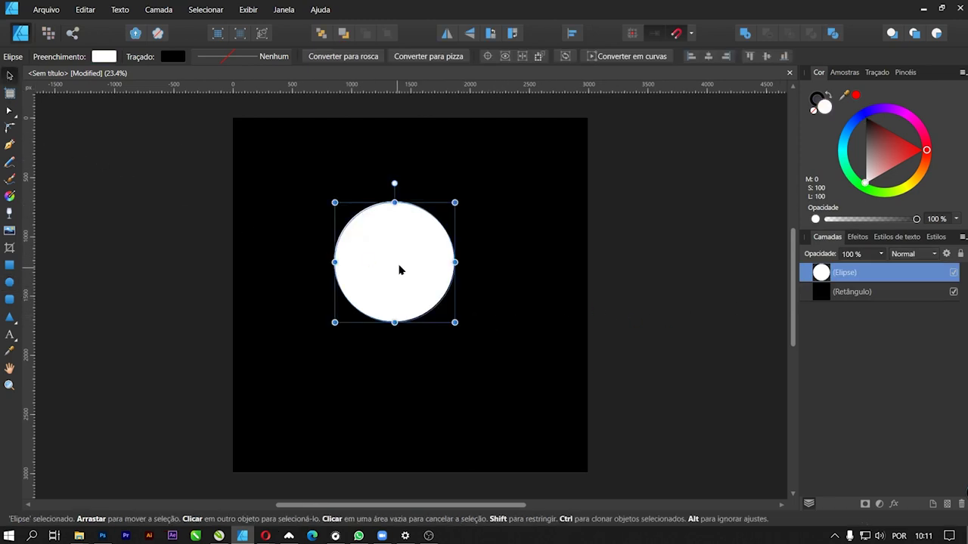
left_click_drag(399, 270, 415, 212)
left_click(117, 318)
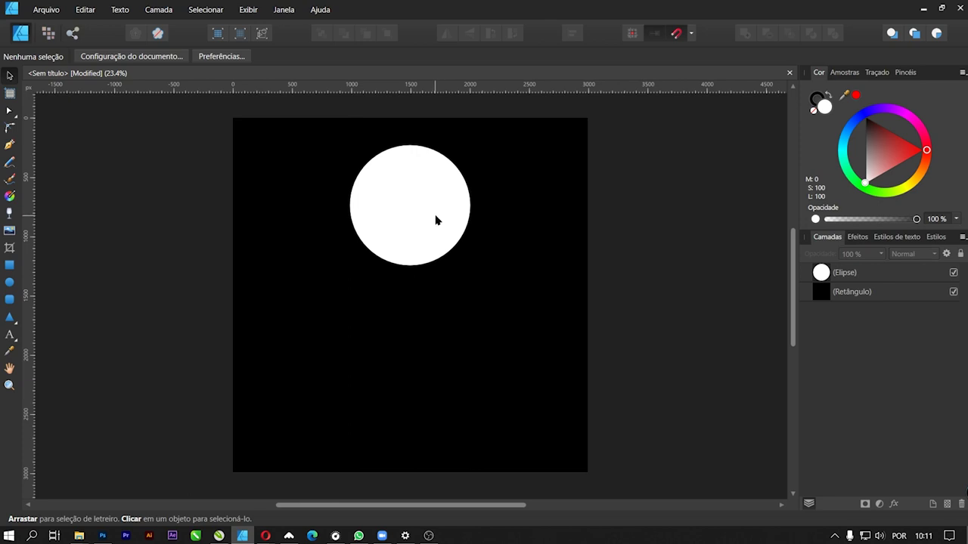
Draw a second, larger white circle below the first
left_click(10, 282)
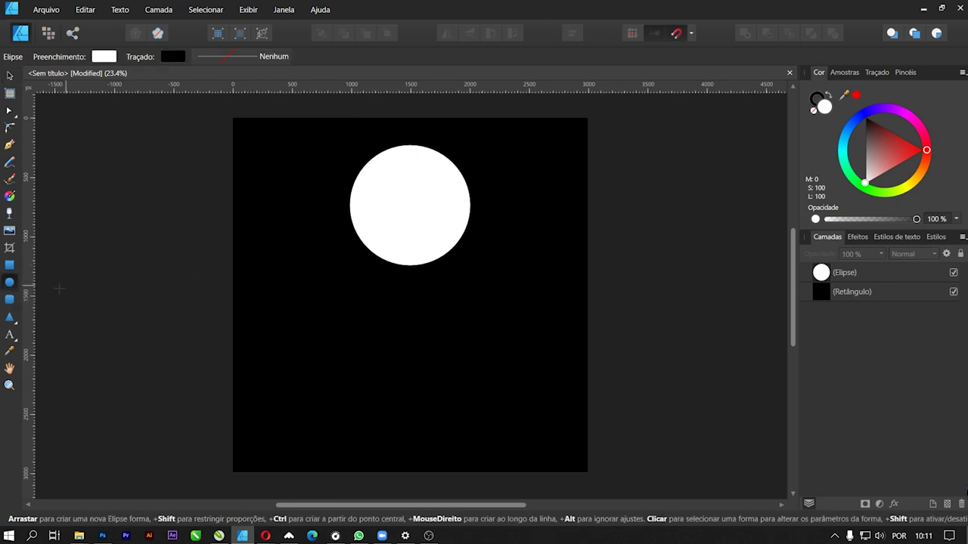
left_click_drag(335, 295, 456, 409)
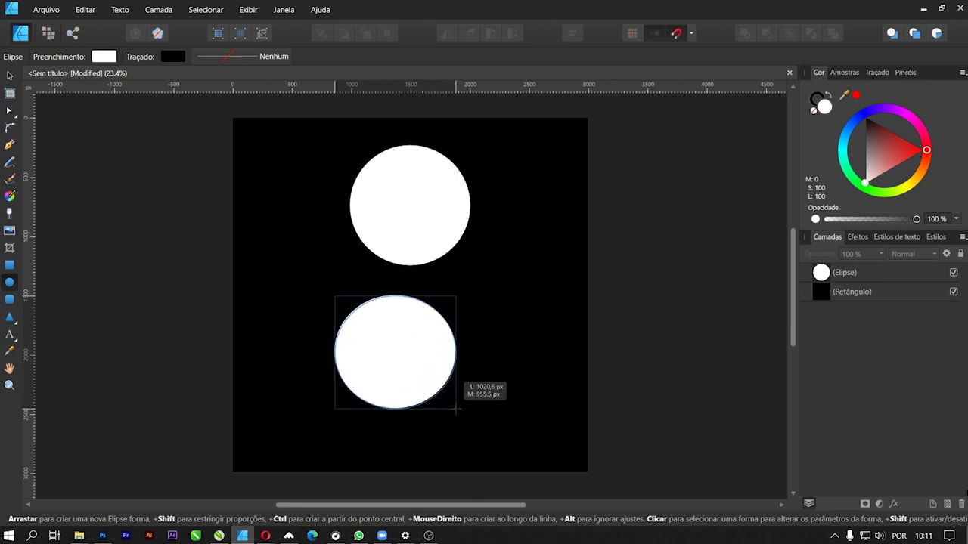
mouse_move(456, 409)
left_mouse_down()
mouse_move(404, 406)
mouse_move(529, 413)
mouse_move(426, 411)
mouse_move(468, 406)
mouse_move(462, 396)
left_mouse_up()
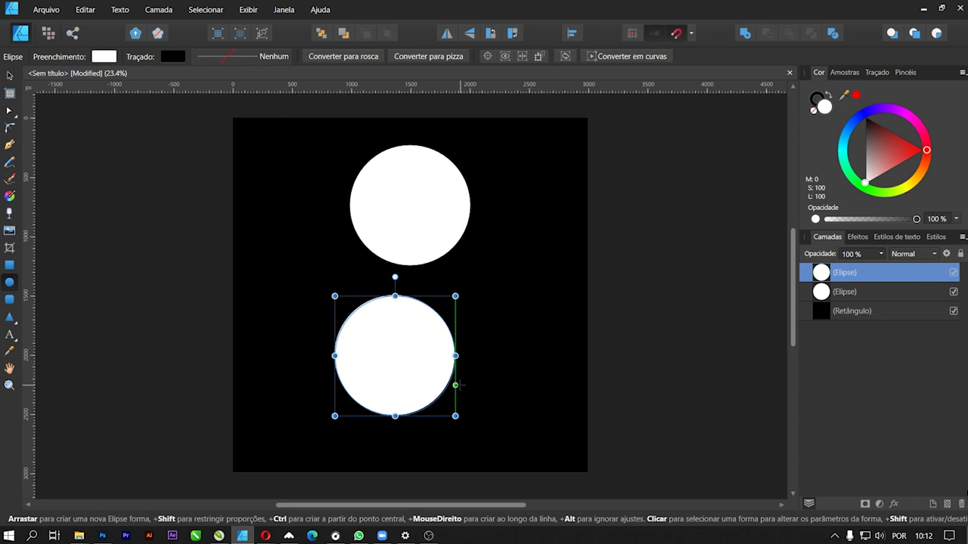
Delete the lower circle and nudge the remaining white circle down slightly
left_click(10, 74)
key("Delete")
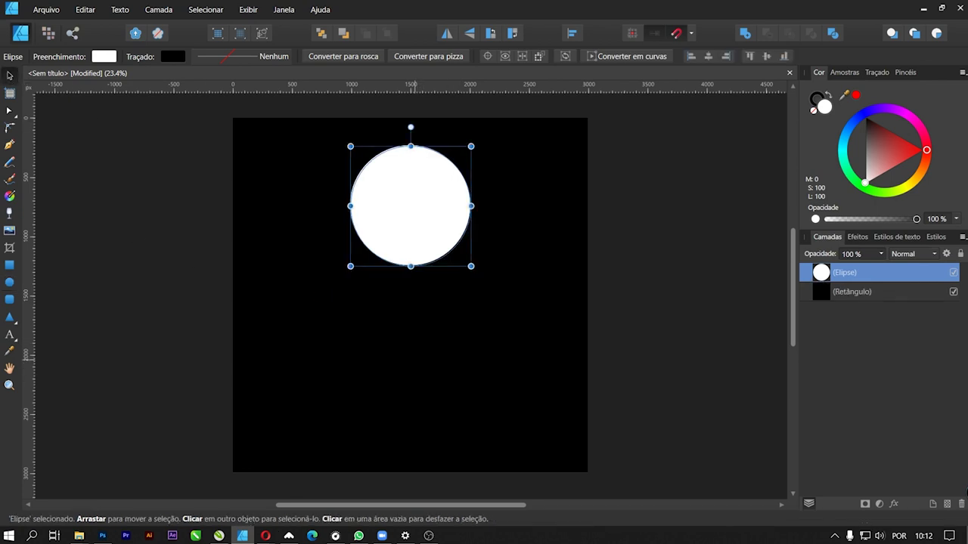
left_click_drag(425, 220, 425, 248)
key("ctrl+d")
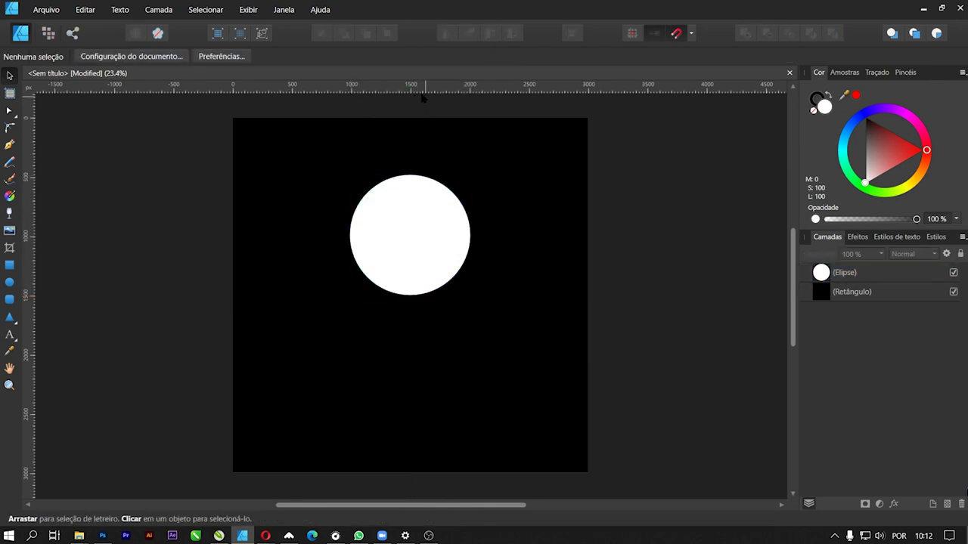
Add vertical and horizontal guides at 1500 px, crossing at the page centre
left_click_drag(33, 195, 409, 177)
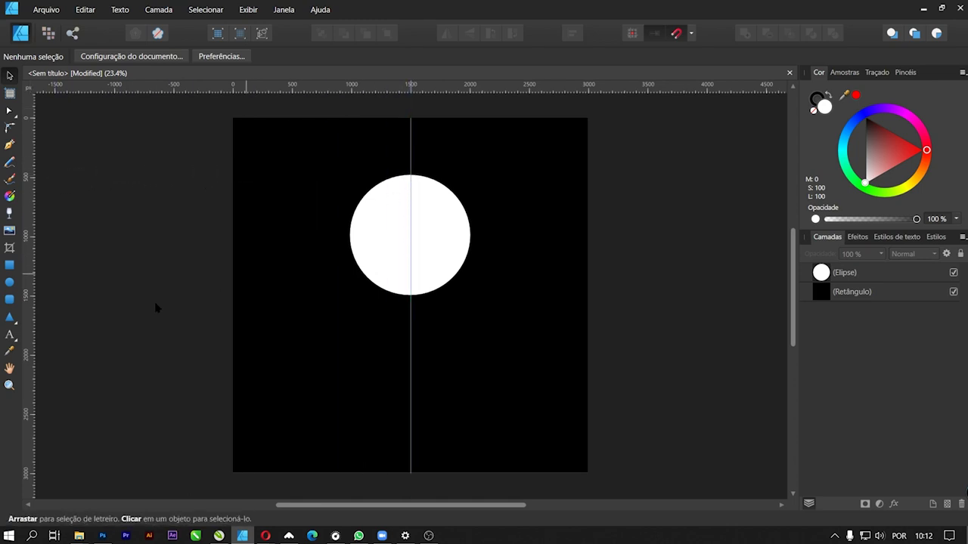
left_click_drag(165, 87, 281, 296)
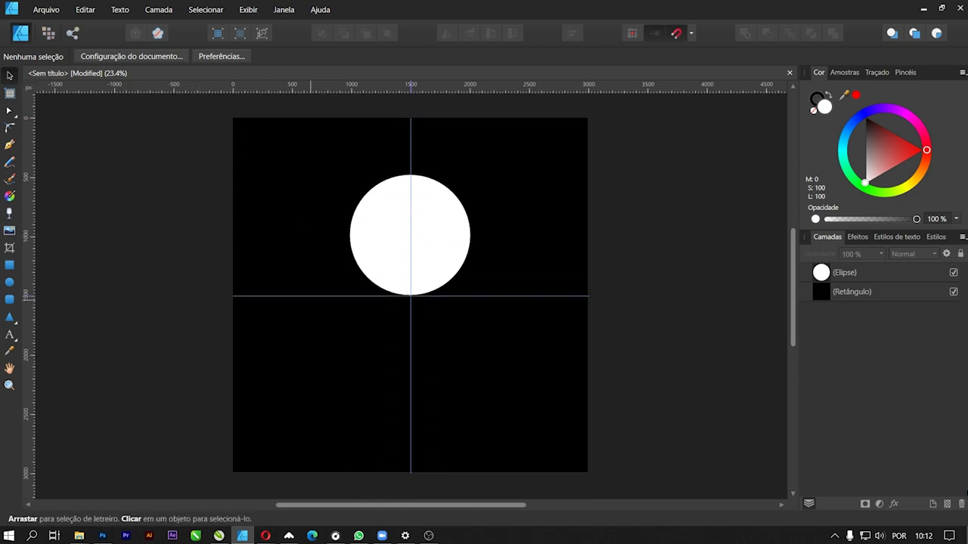
left_click(437, 252)
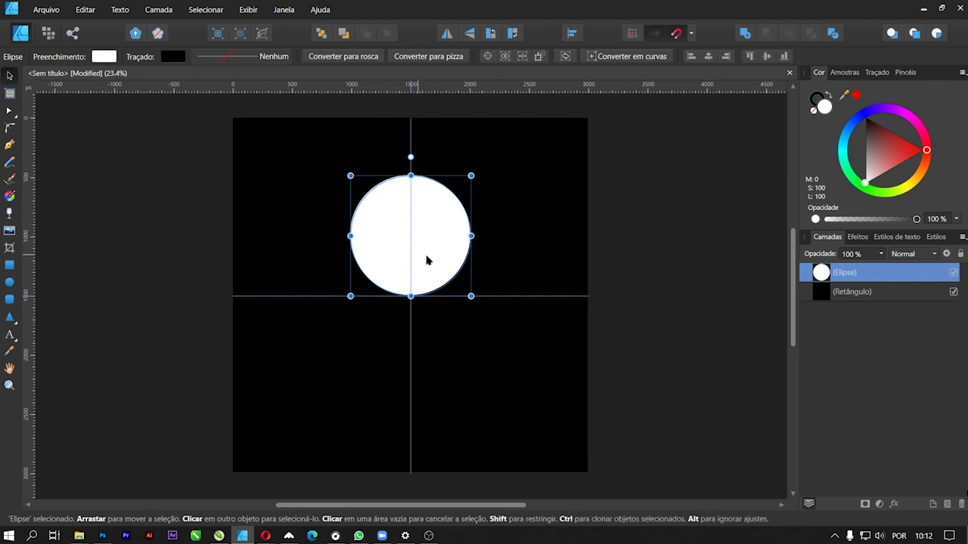
left_click(251, 9)
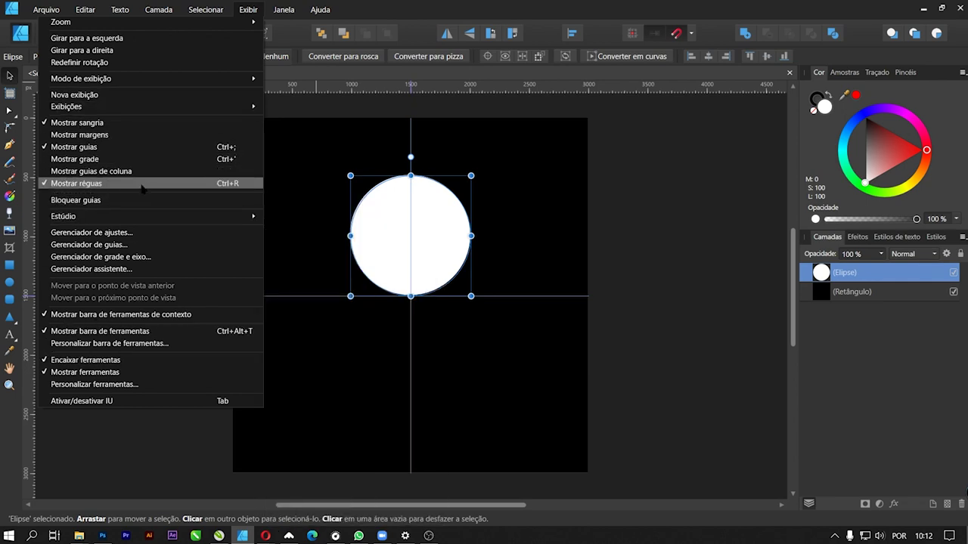
Hide the rulers and guide lines from the Exibir menu, leaving the white circle selected
left_click(88, 184)
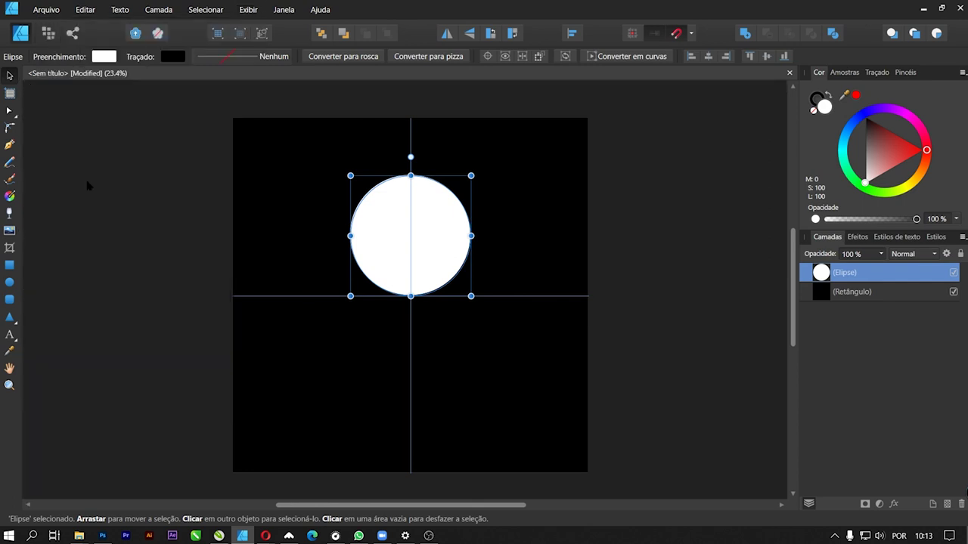
left_click(247, 10)
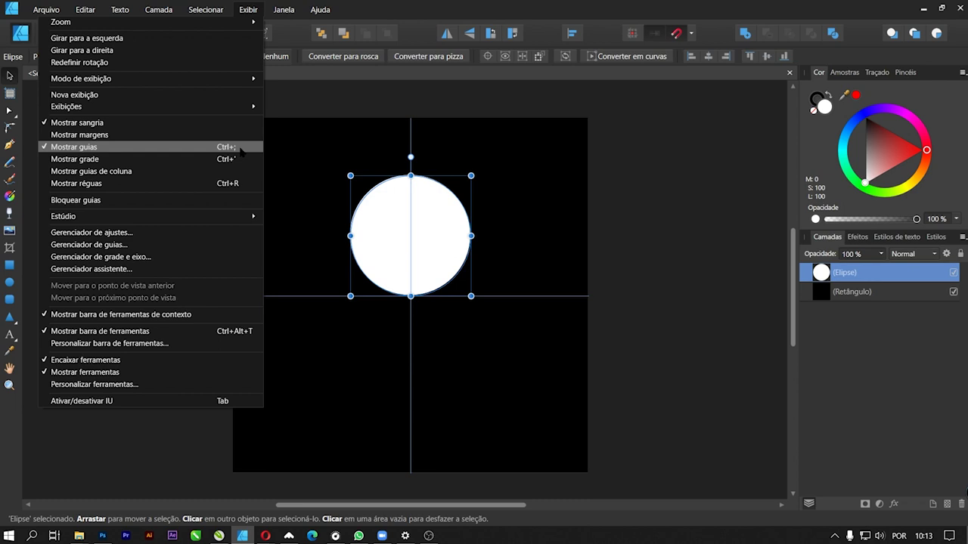
left_click(151, 147)
left_click(248, 9)
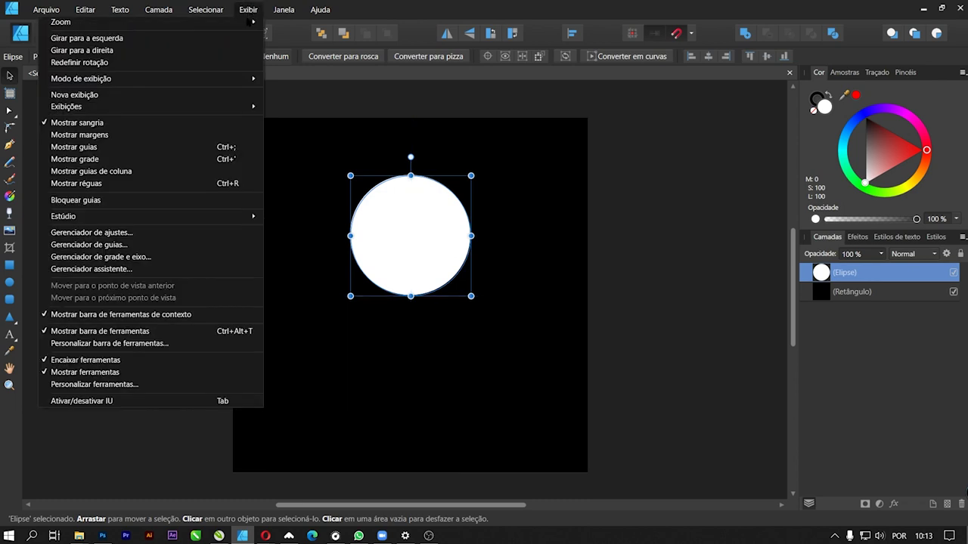
left_click(217, 148)
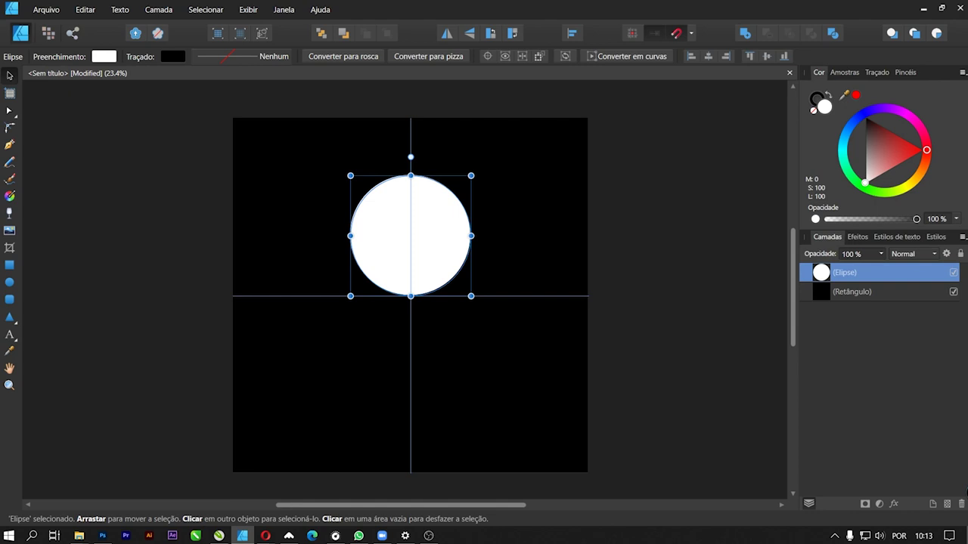
key("ctrl+semicolon")
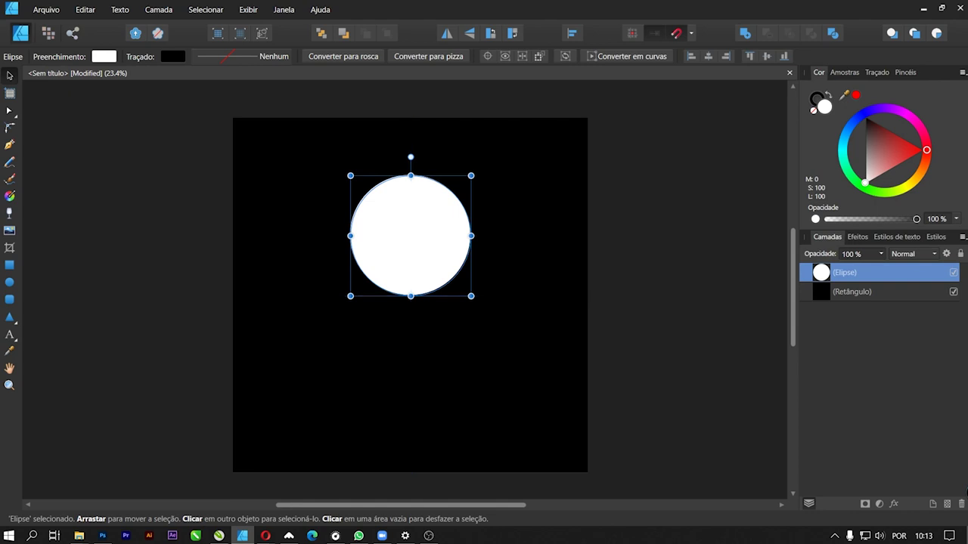
left_click(599, 237)
left_click(468, 235)
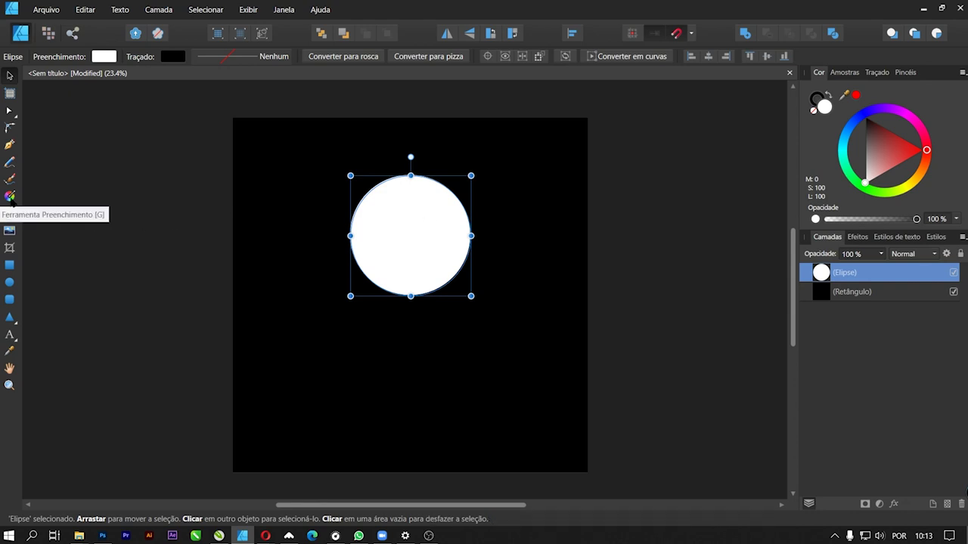
left_click(10, 197)
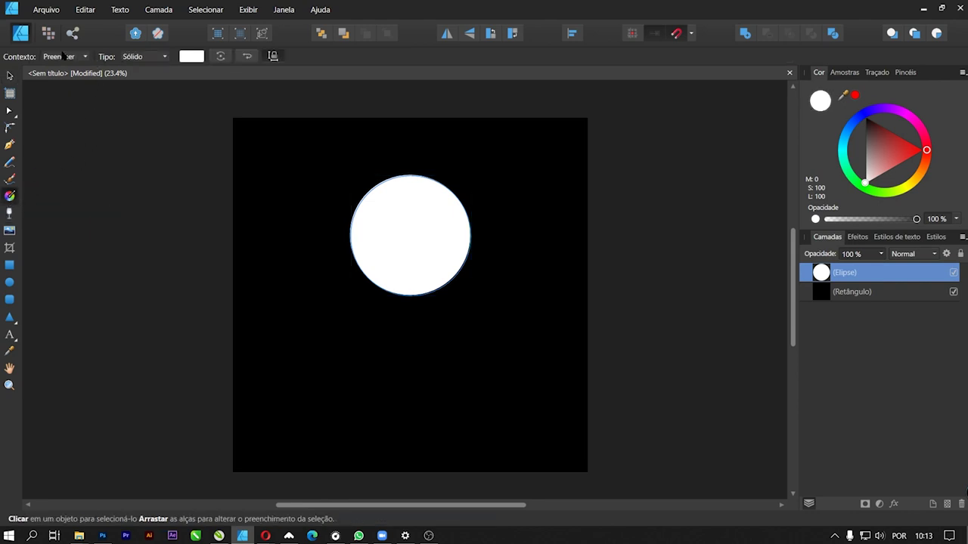
Switch the circle's fill to a Cônico gradient and orient its sweep
left_click(158, 56)
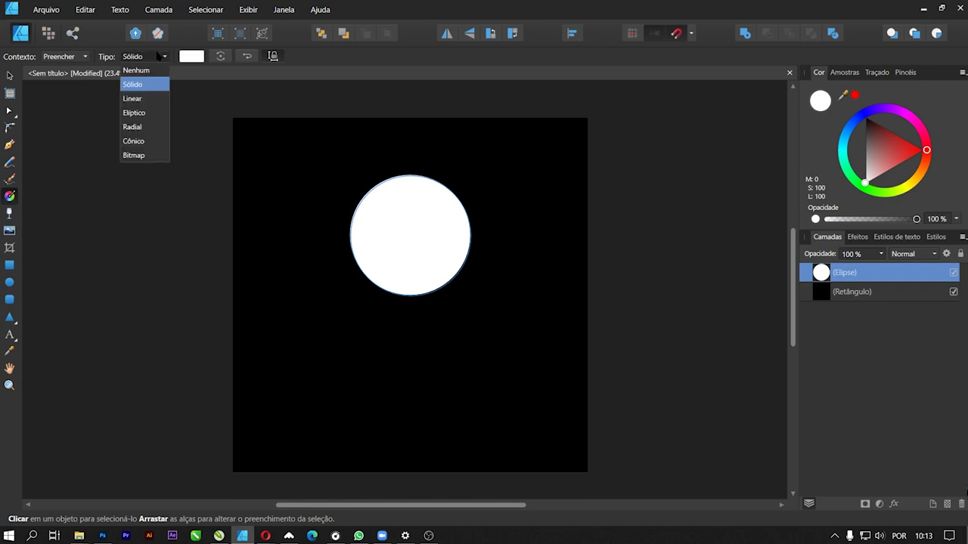
left_click(140, 141)
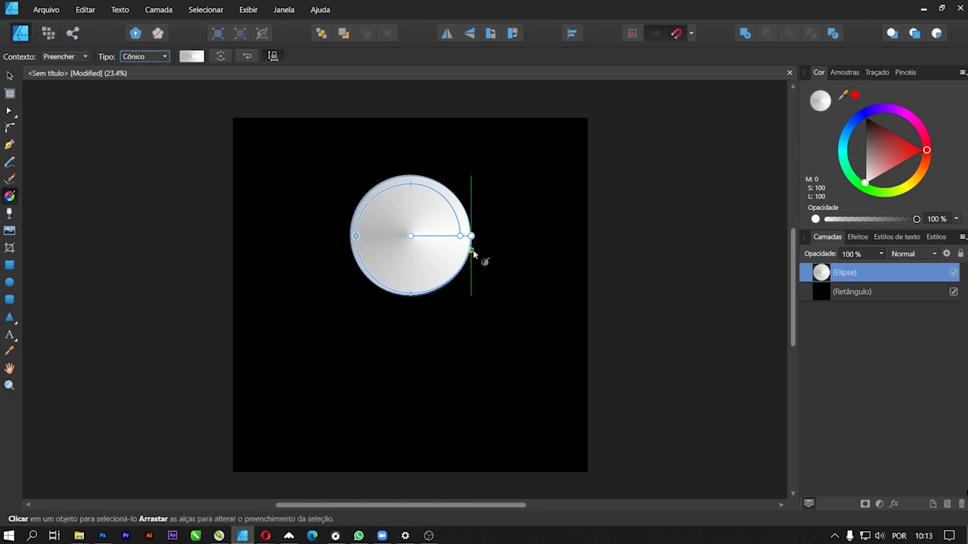
left_click_drag(461, 235, 448, 203)
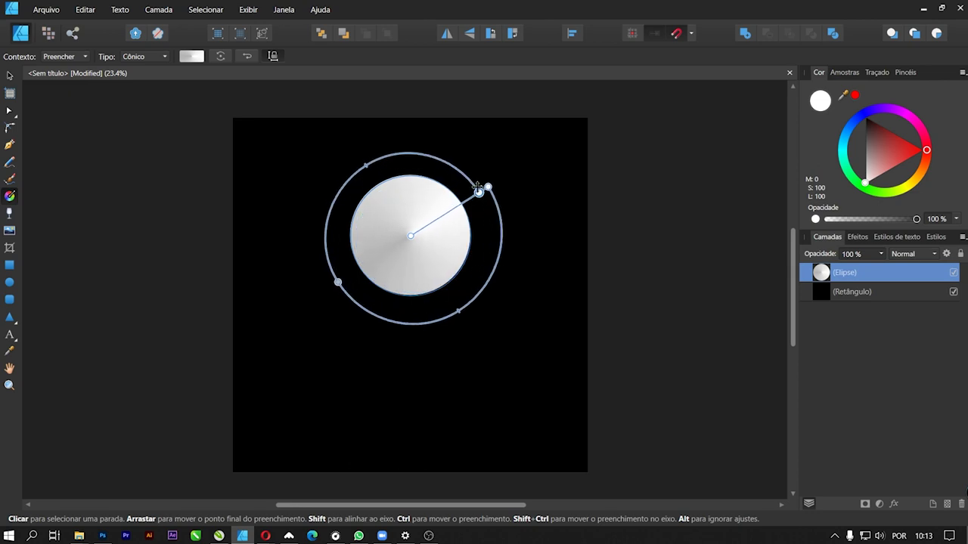
mouse_move(448, 202)
left_mouse_down()
mouse_move(494, 179)
mouse_move(453, 213)
mouse_move(447, 204)
mouse_move(462, 218)
mouse_move(459, 235)
left_mouse_up()
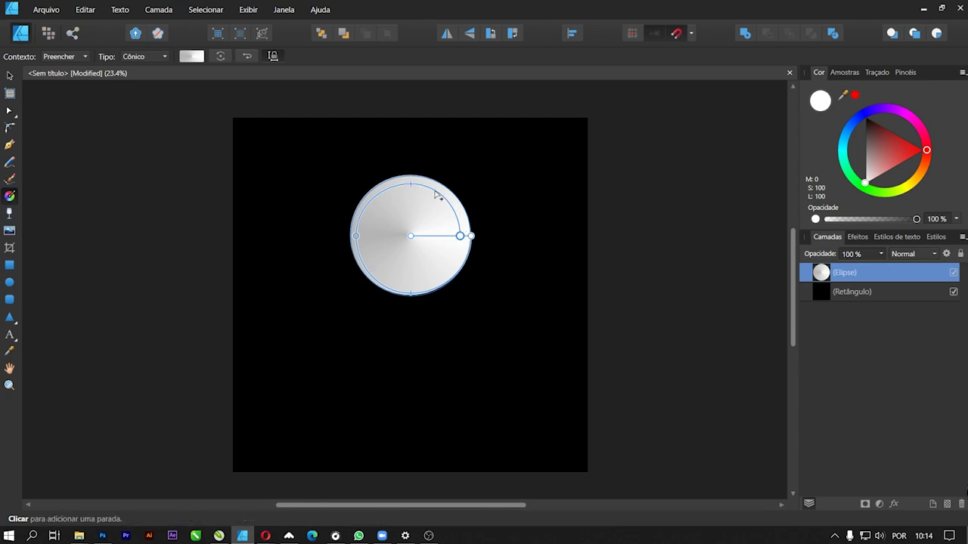
left_click(436, 193)
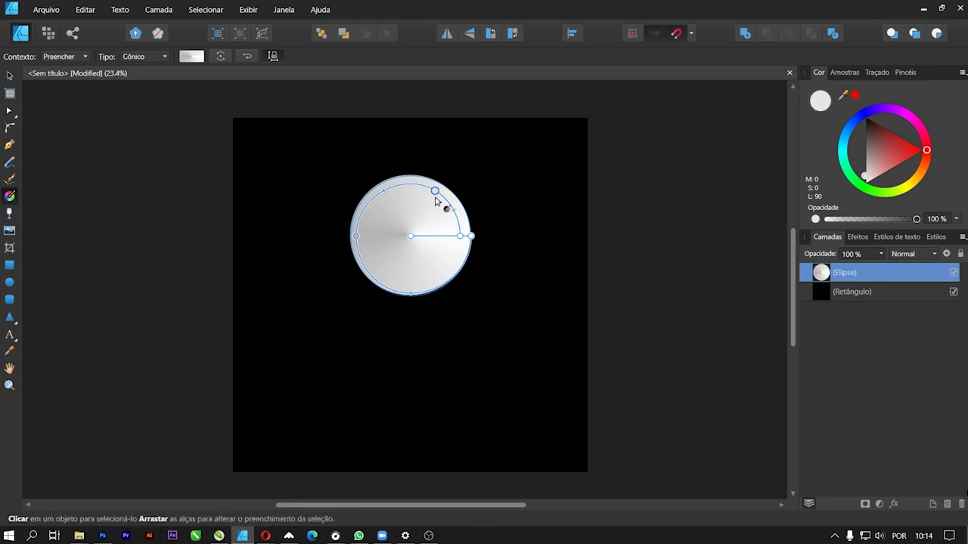
key("Delete")
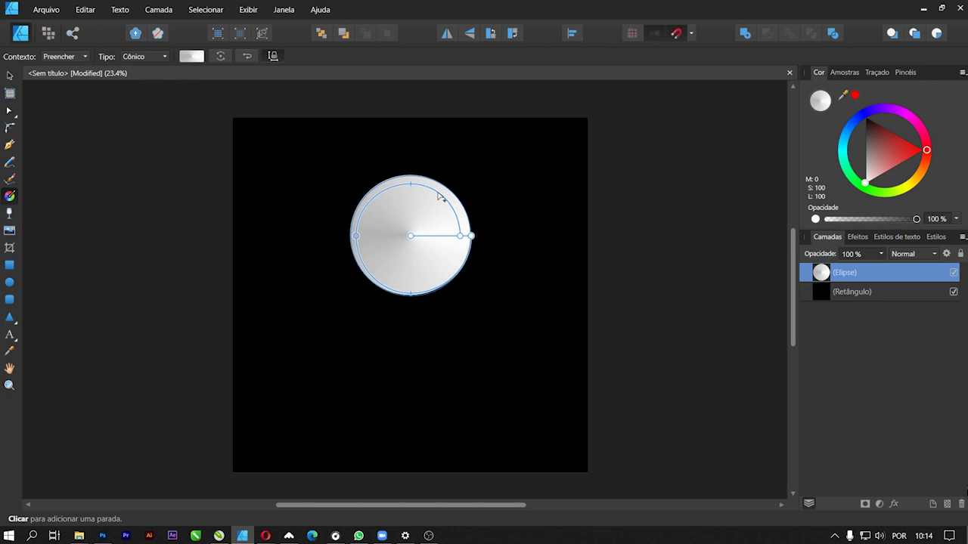
left_click(437, 193)
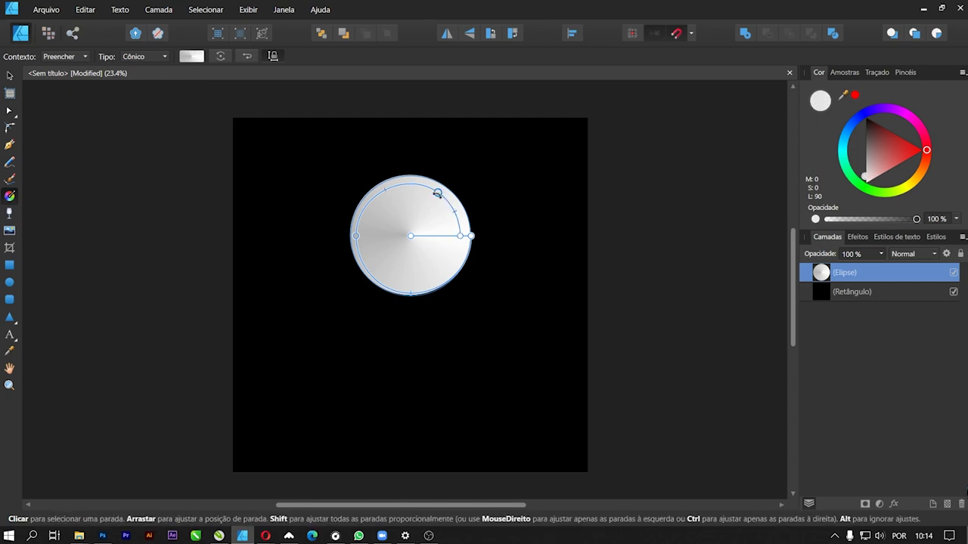
key("Delete")
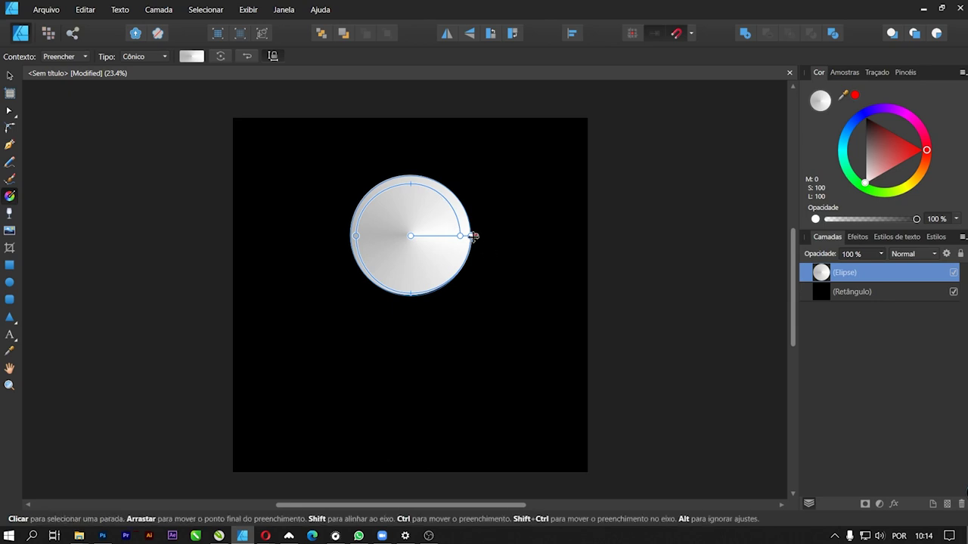
Recolour the gradient's end and left-edge stops black so the lower half turns black
left_click(472, 236)
left_click(864, 120)
left_click_drag(861, 122, 864, 118)
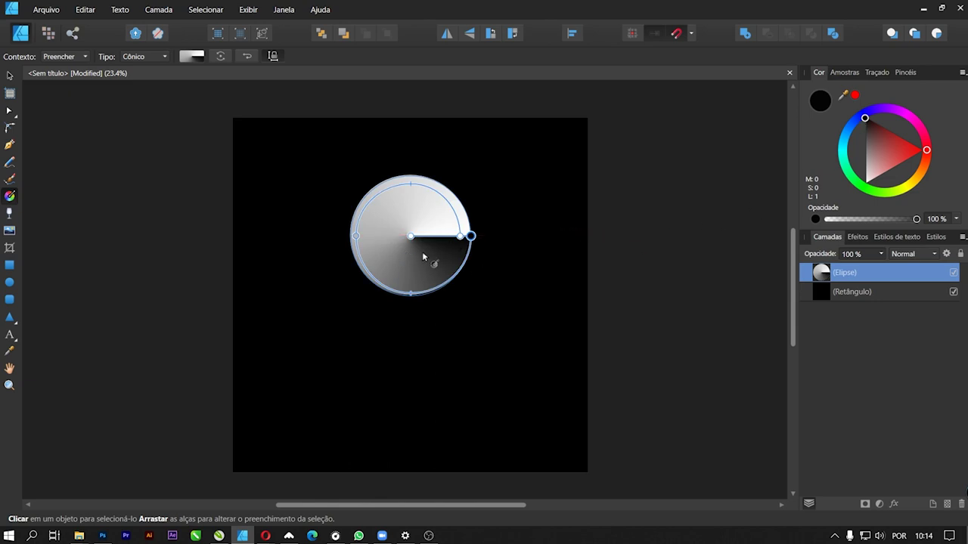
left_click(394, 291)
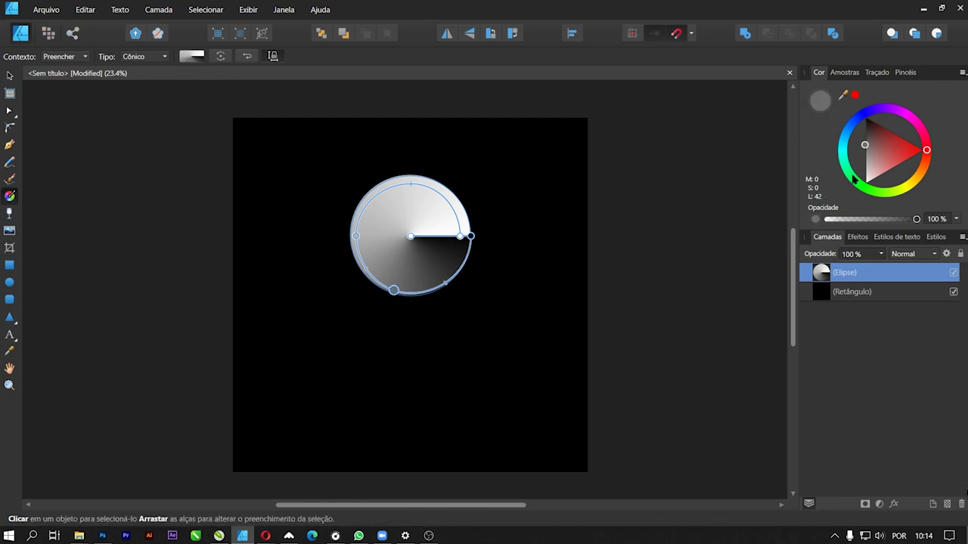
left_click(865, 117)
left_click_drag(394, 291, 368, 272)
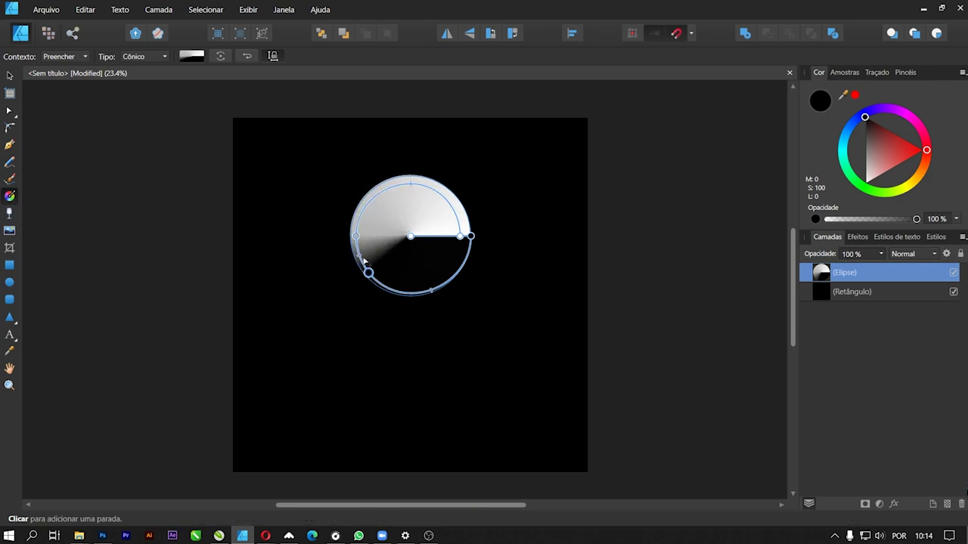
left_click(356, 236)
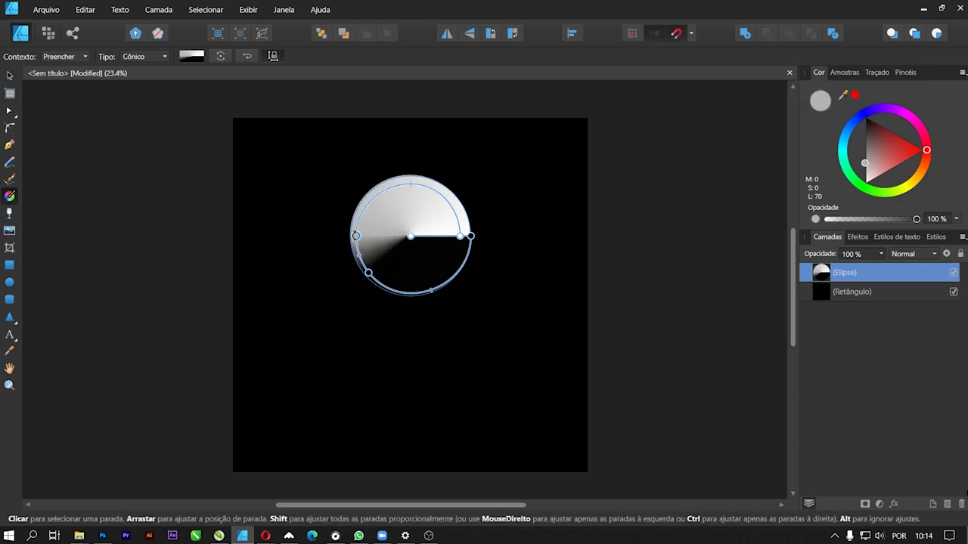
key("Delete")
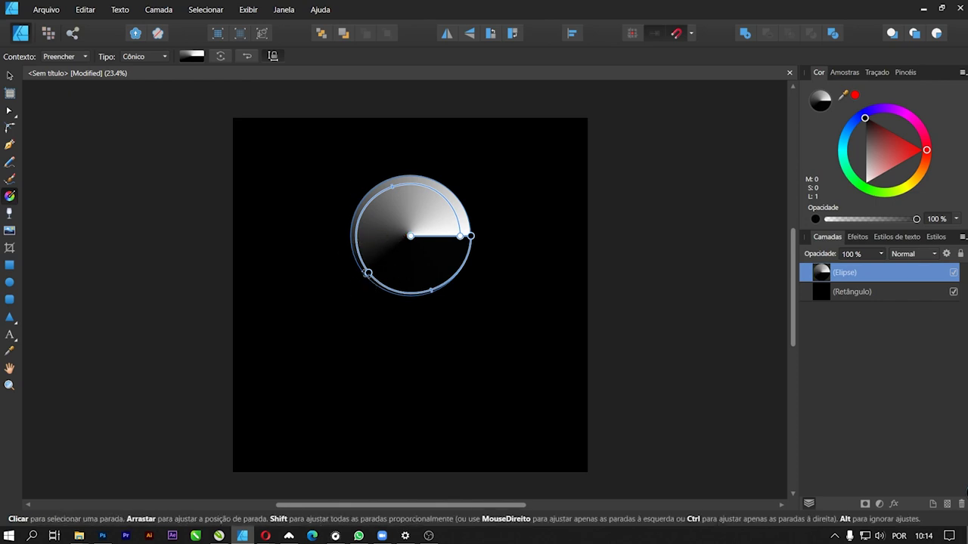
key("ctrl+z")
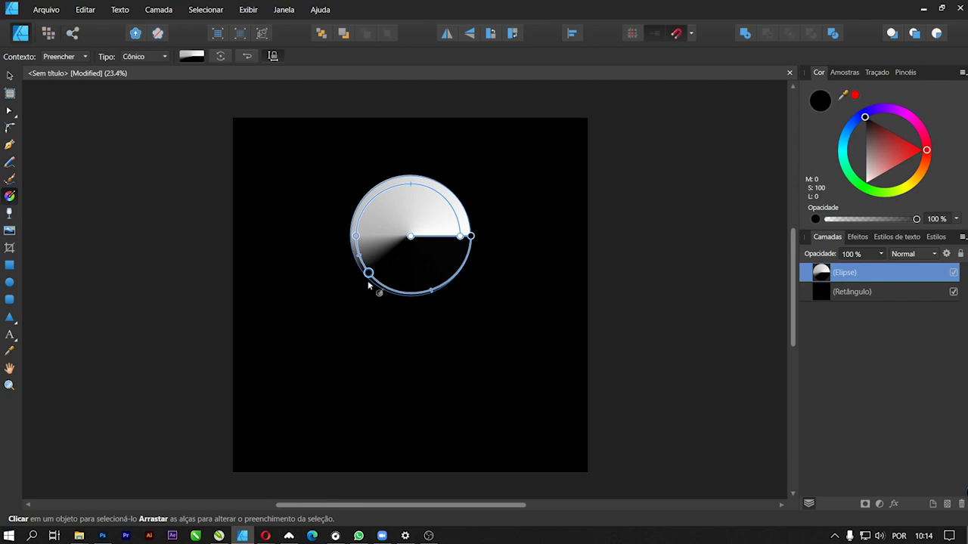
key("Delete")
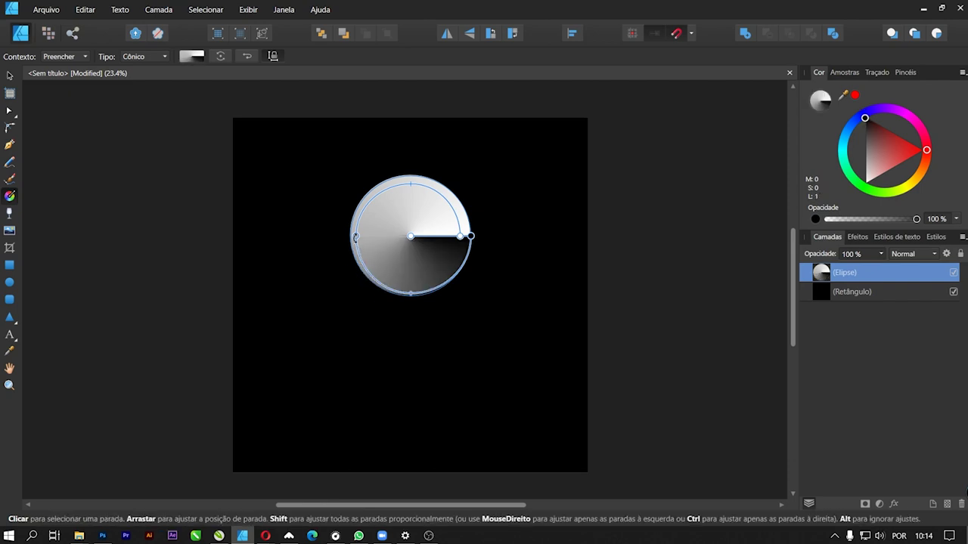
left_click(356, 236)
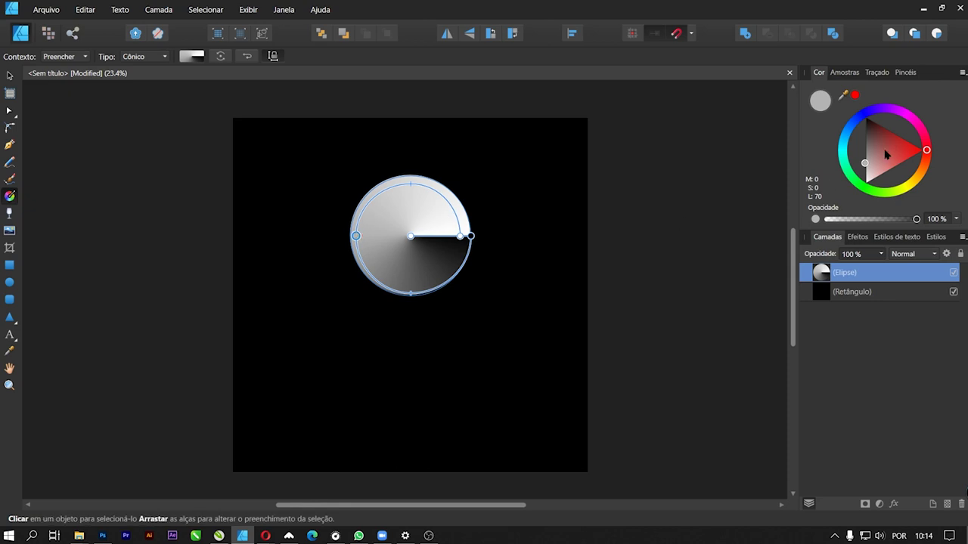
left_click(864, 117)
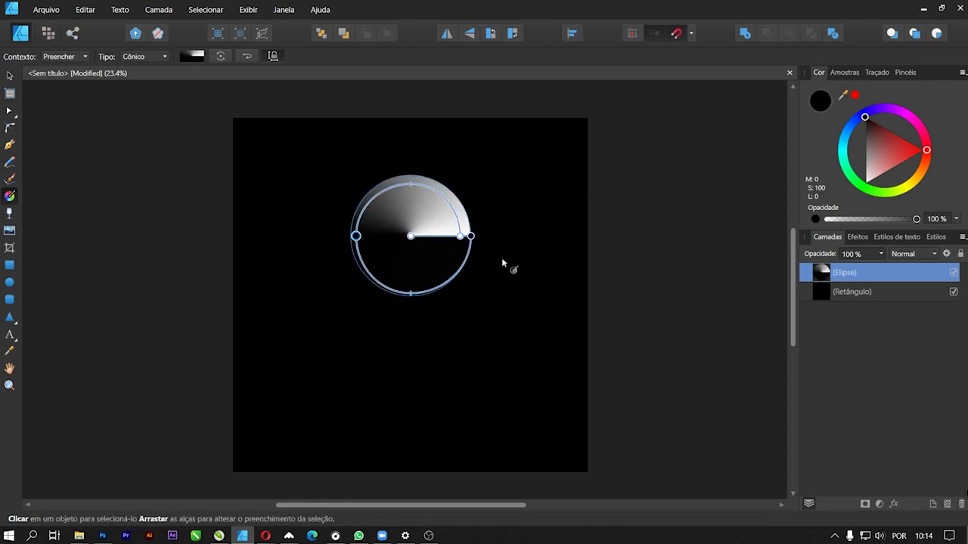
left_click(11, 77)
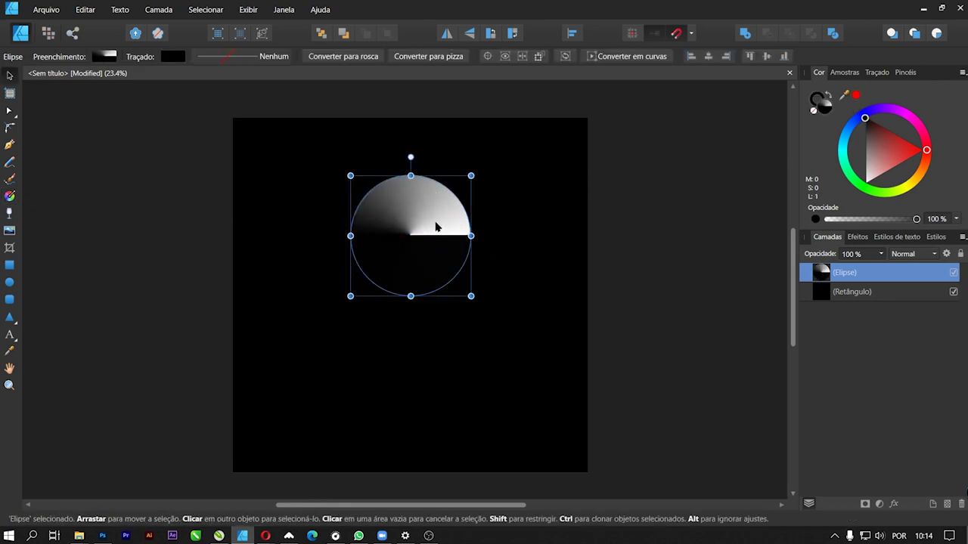
Rotate the gradient circle to about -35°
left_click(641, 253)
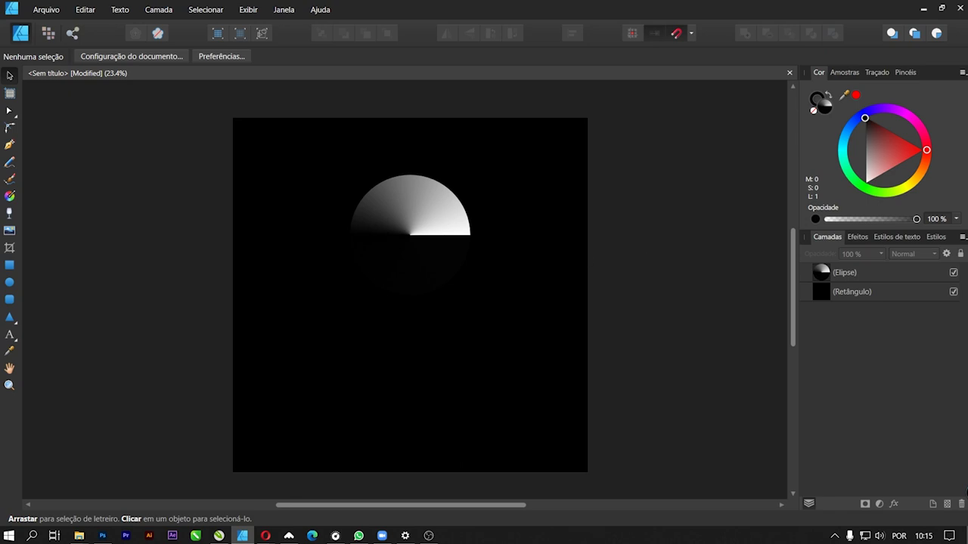
left_click(414, 220)
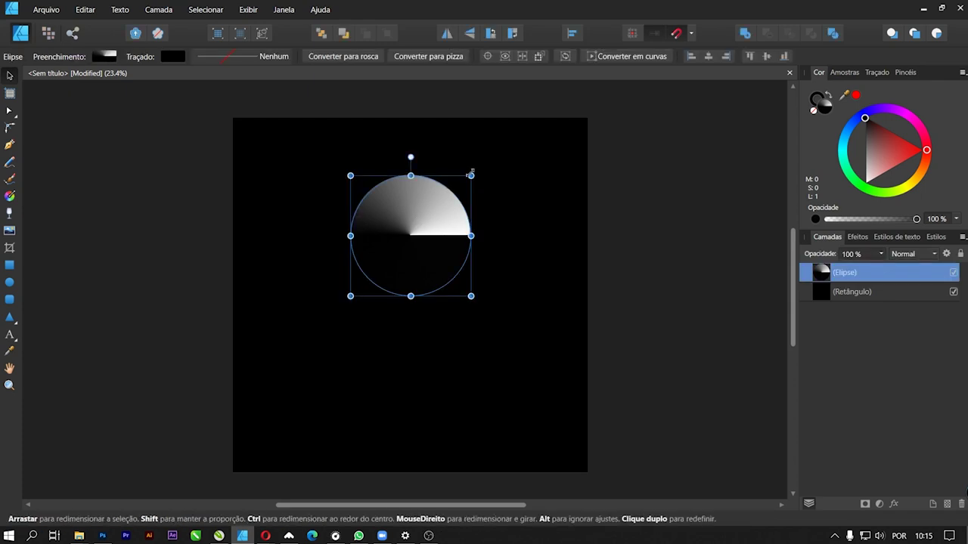
left_click_drag(475, 173, 494, 224)
left_click(641, 231)
Duplicate the tilted circle and move the copy straight down
left_click(450, 233)
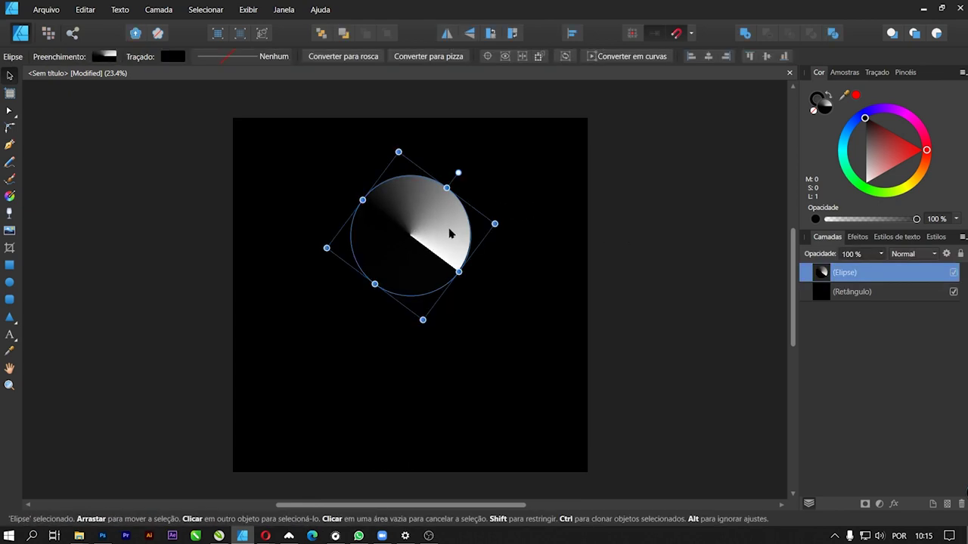
key("ctrl+j")
left_click_drag(434, 210, 432, 305)
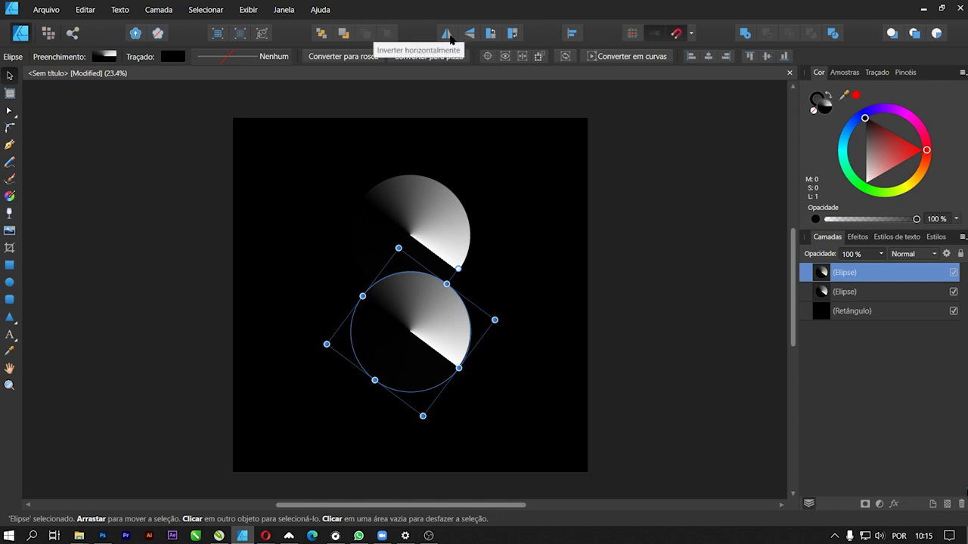
Flip the lower copy horizontally and vertically, then move it up to meet the upper circle
left_click(450, 40)
left_click(468, 39)
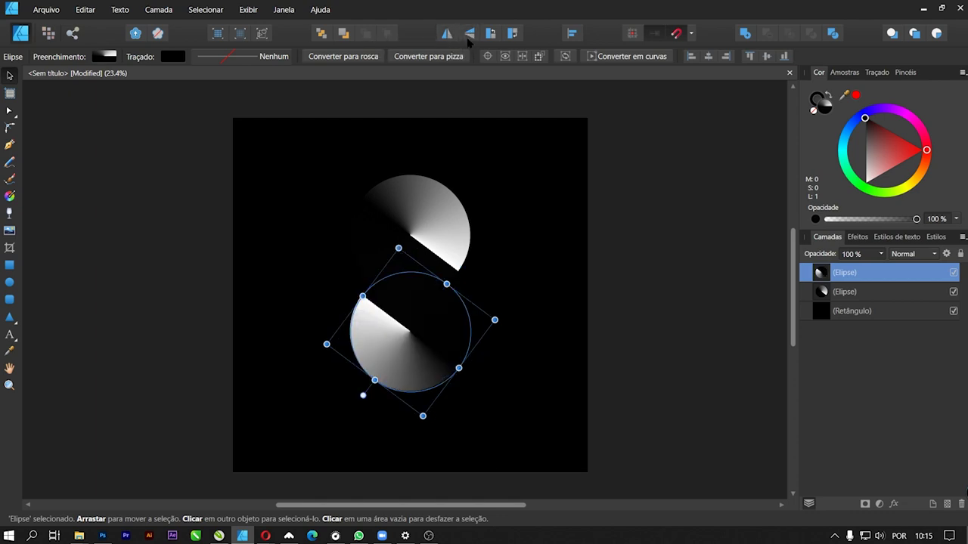
left_click_drag(430, 368, 434, 353)
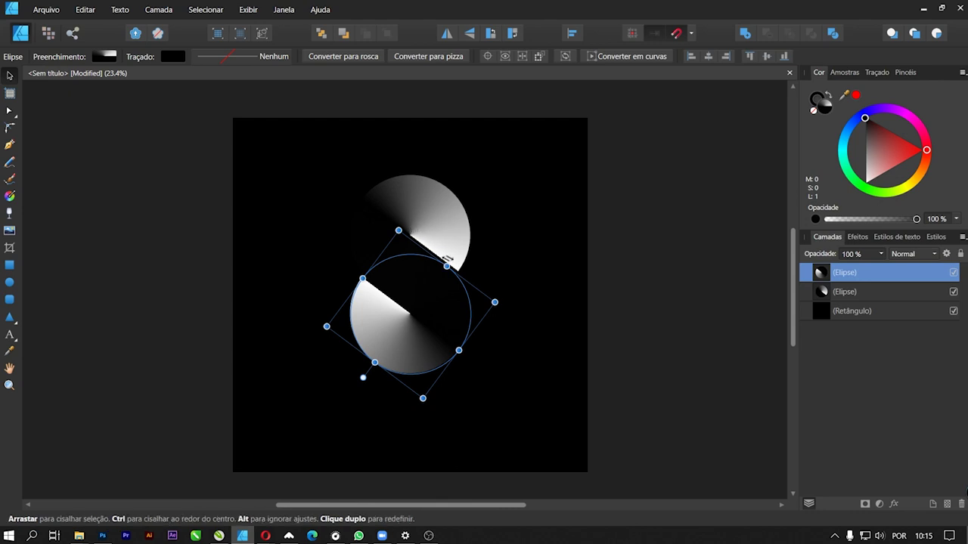
Shrink both circles together and shift them slightly right
left_click(439, 231, "shift")
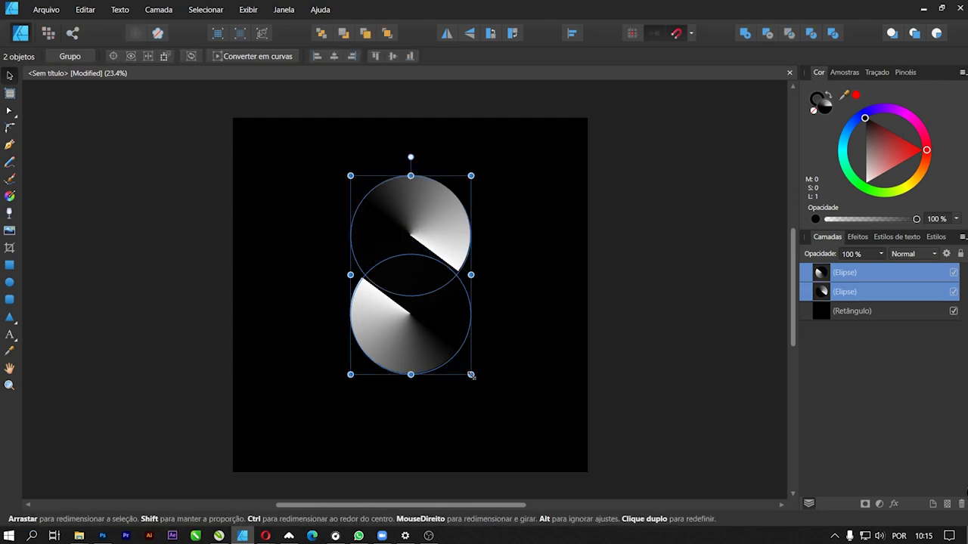
left_click_drag(470, 373, 451, 344)
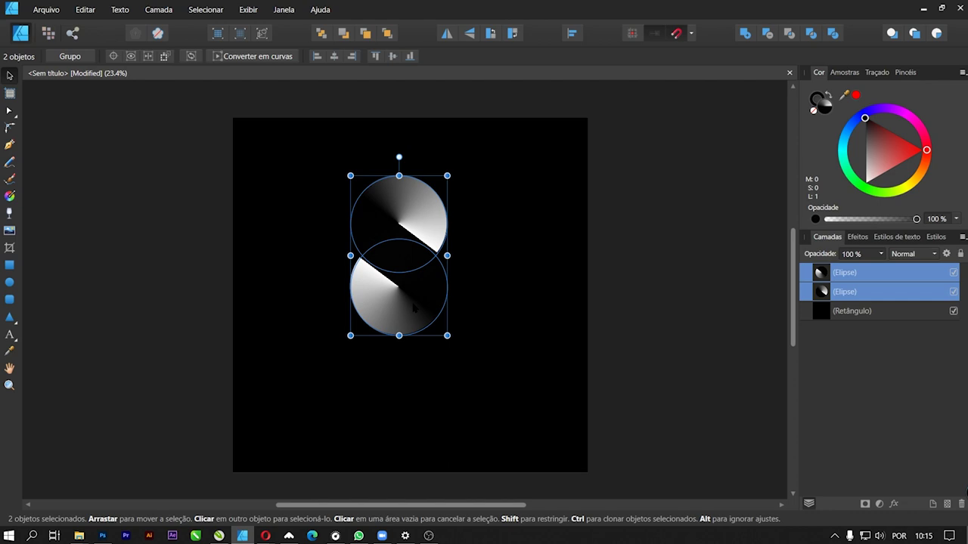
left_click_drag(410, 307, 422, 307)
left_click(634, 284)
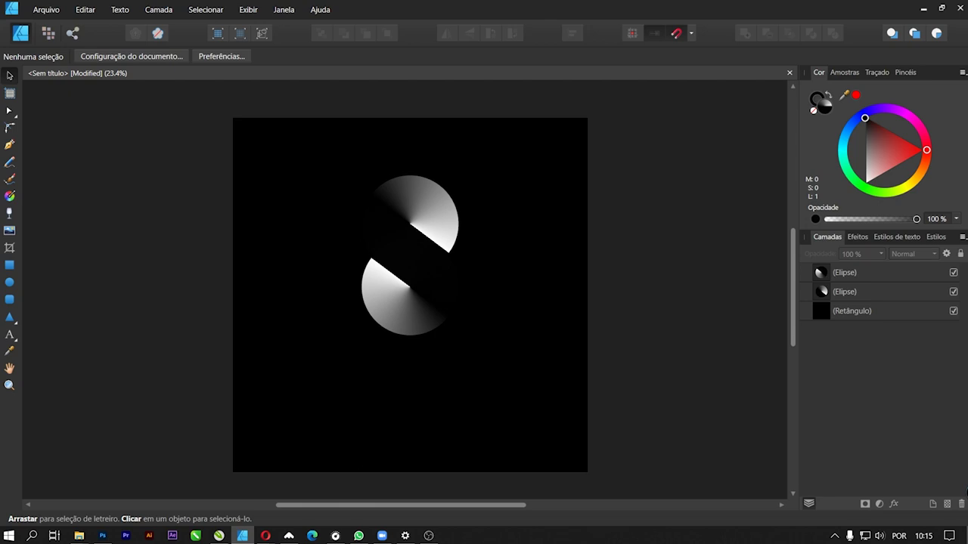
left_click(389, 298)
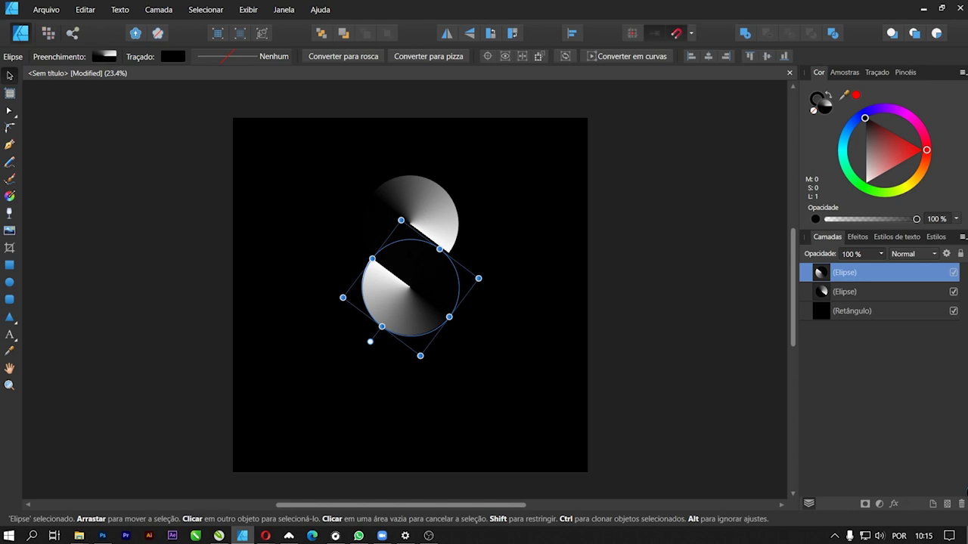
Reposition gradient stops on both circles so their grayscale halves form an S
left_click(378, 196)
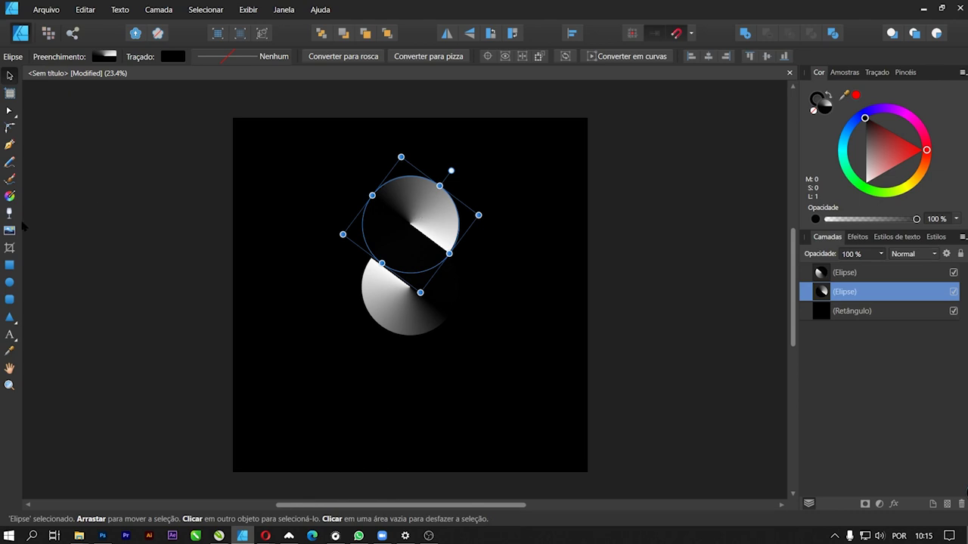
left_click(10, 196)
left_click_drag(376, 199, 366, 226)
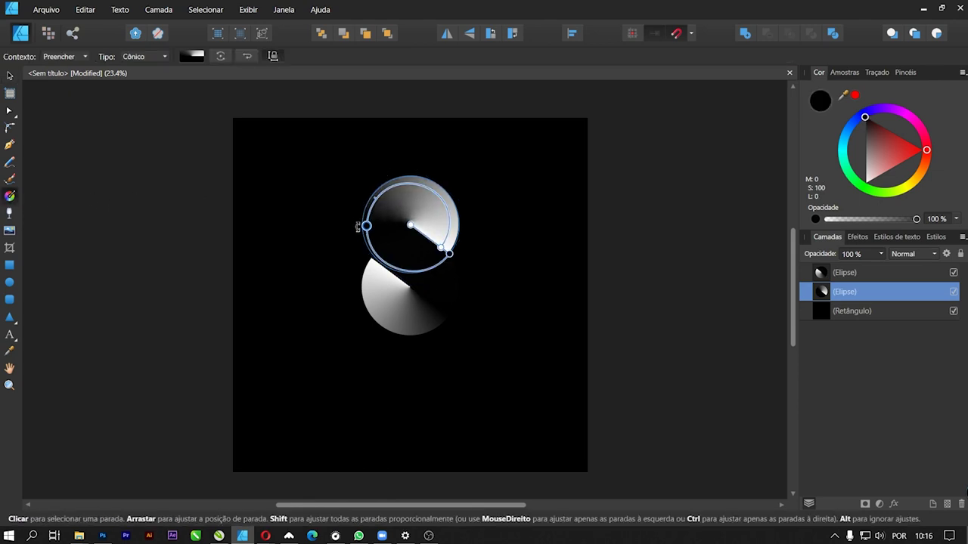
left_click(430, 326)
left_click_drag(445, 314, 452, 300)
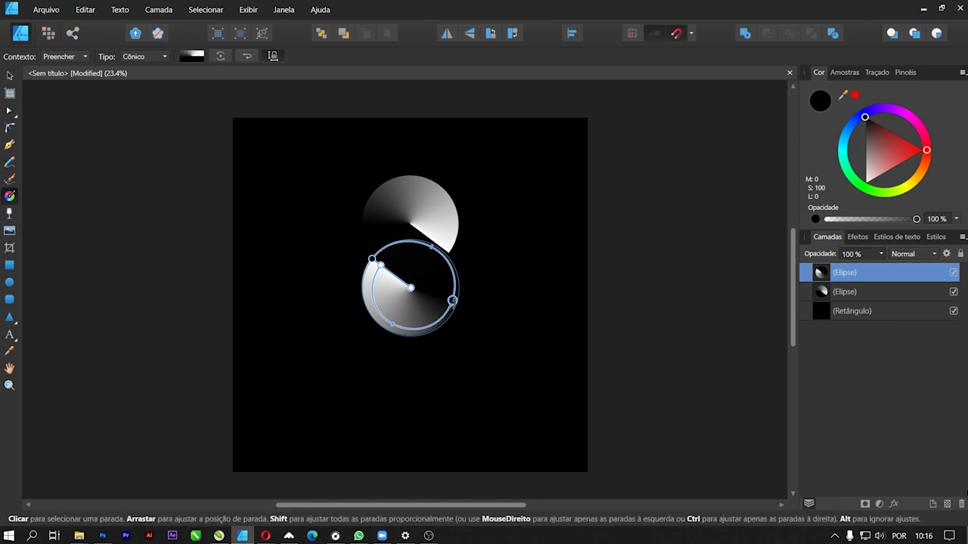
left_click(10, 76)
left_click(682, 304)
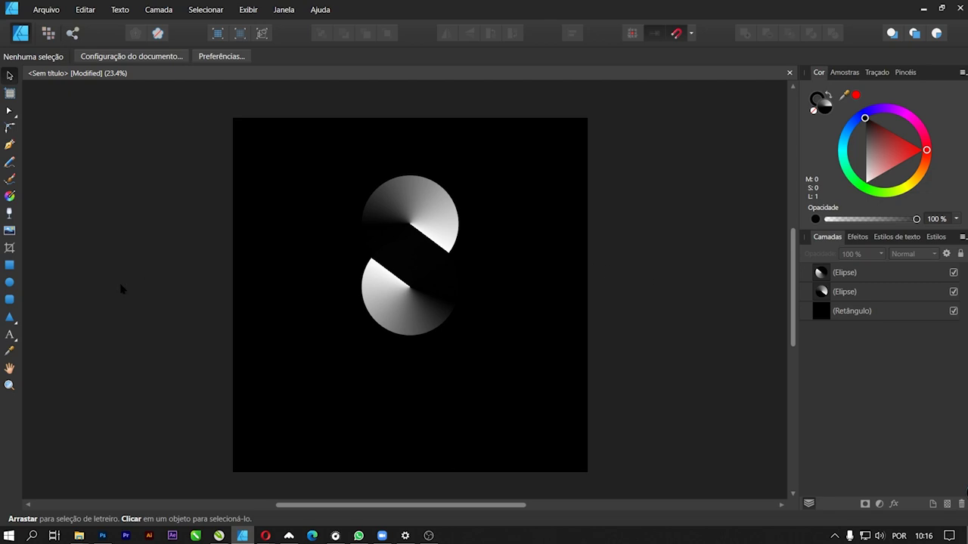
left_click(10, 335)
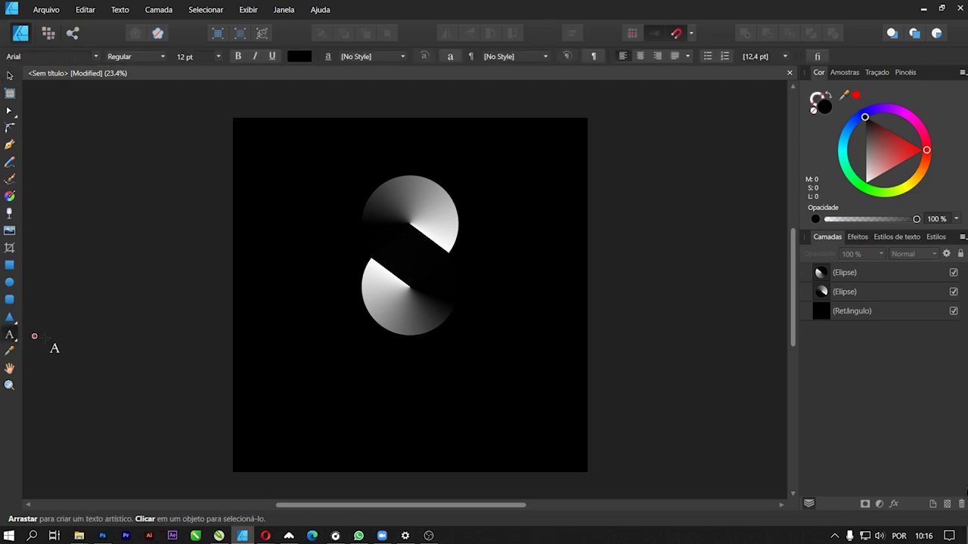
Type the artistic text 'SNAKE MUSIC' below the S mark
left_click(338, 389)
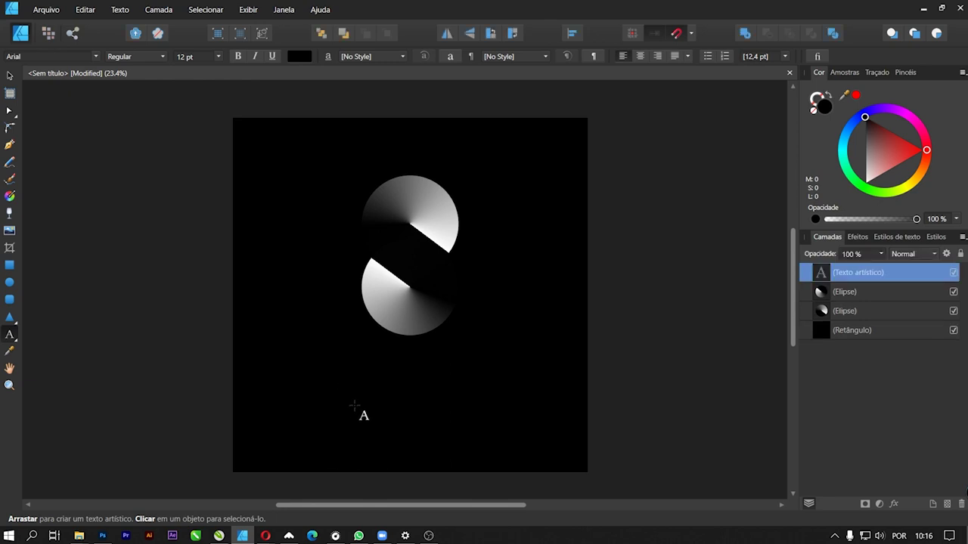
type("snake")
left_click_drag(353, 406, 353, 406)
type("SNAKE MUSIC")
key("Escape")
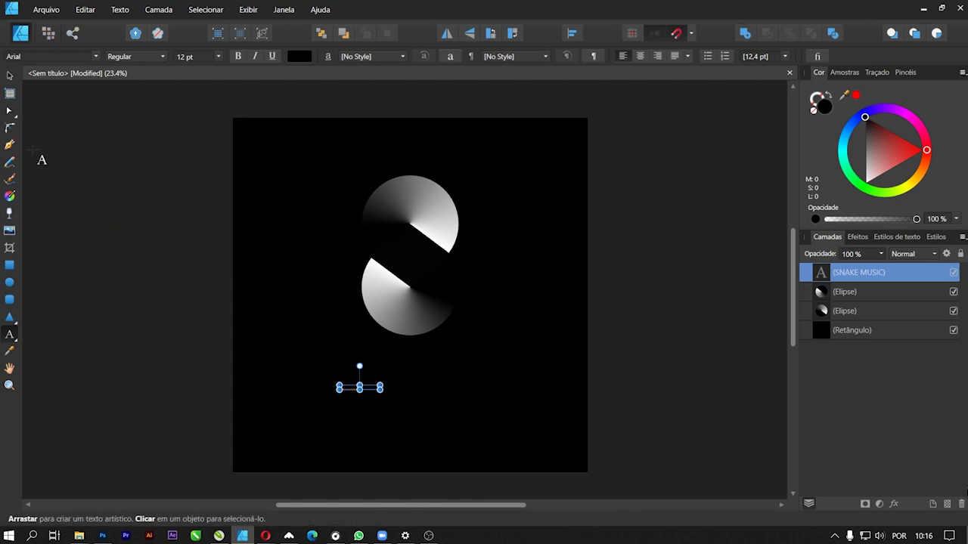
Make the SNAKE MUSIC text white and enlarge it to about 43 pt
left_click(9, 77)
left_click(864, 183)
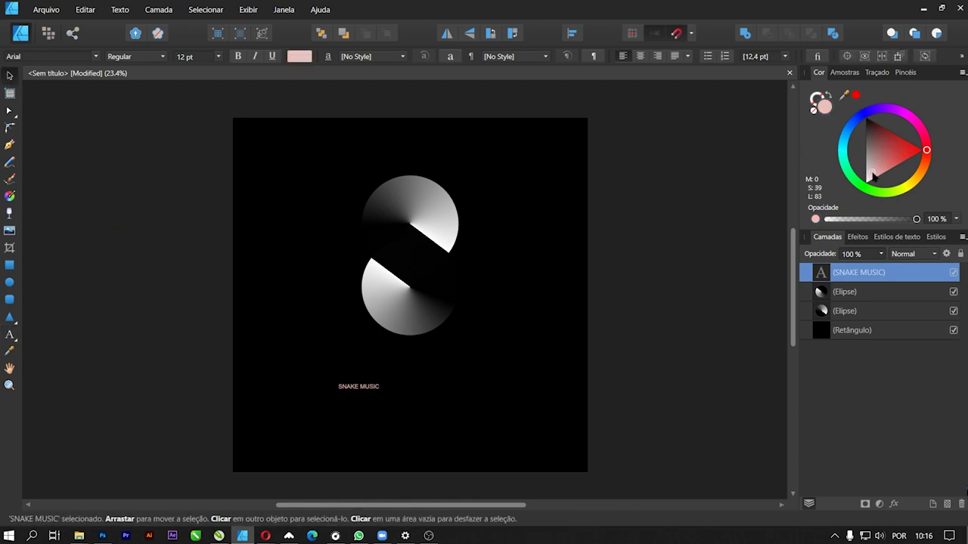
left_click(358, 386)
left_click_drag(379, 388, 485, 427)
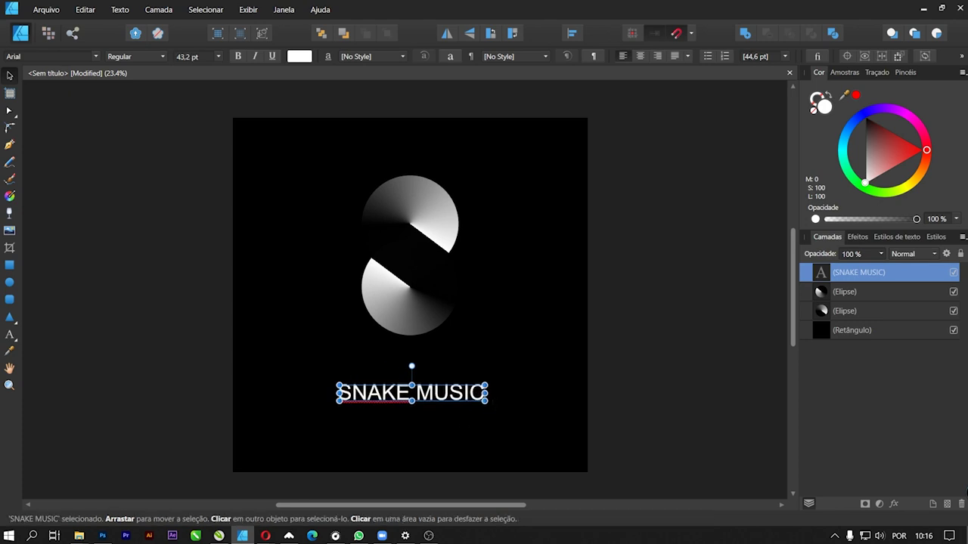
left_click(92, 56)
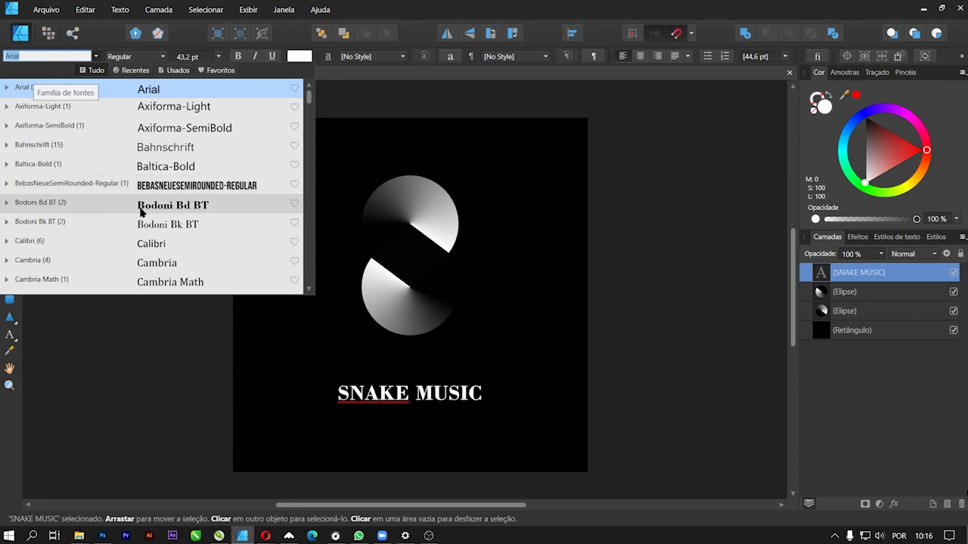
Browse the font family list for a heavy typeface for SNAKE MUSIC
scroll(140, 213, "down", 1)
scroll(142, 210, "up", 1)
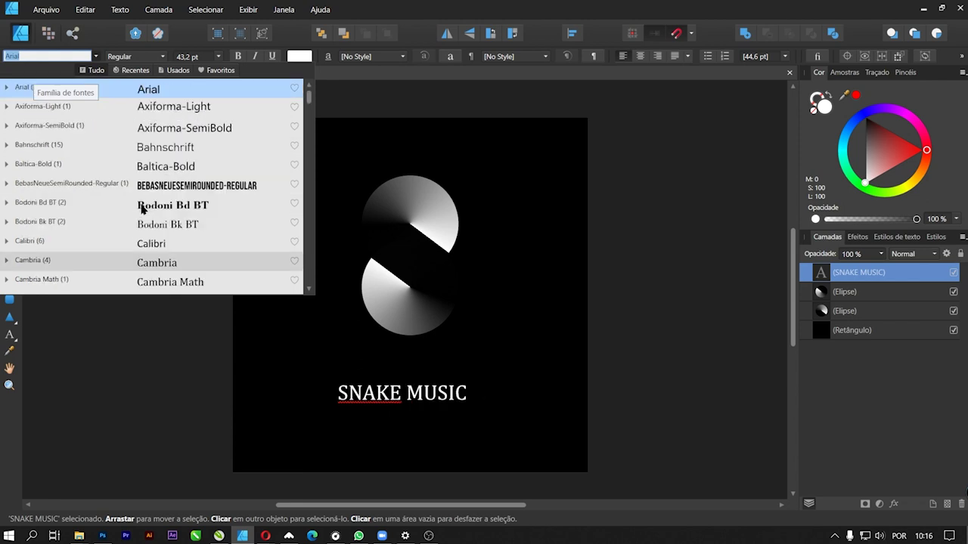
scroll(162, 136, "down", 3)
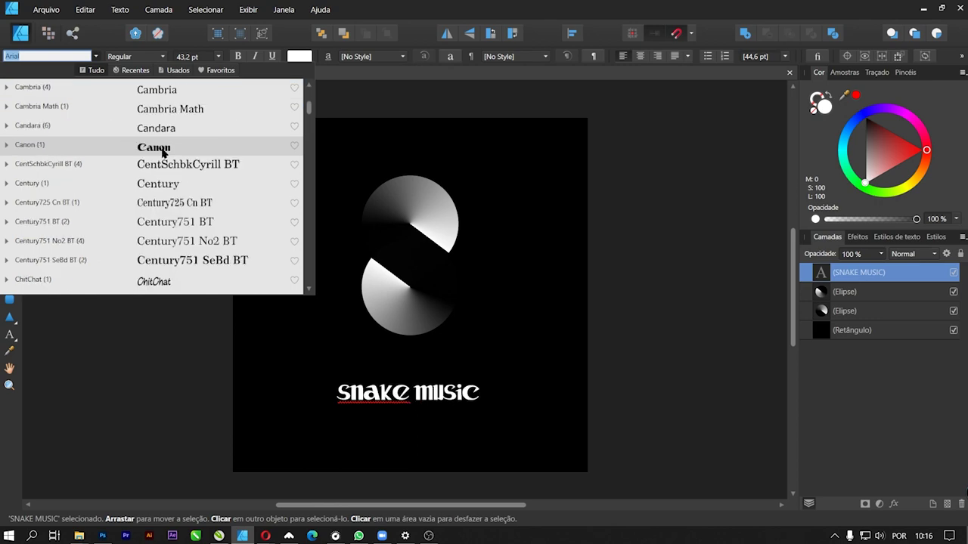
scroll(162, 152, "down", 2)
scroll(179, 186, "down", 1)
scroll(197, 182, "down", 1)
scroll(220, 175, "down", 1)
scroll(219, 197, "down", 2)
scroll(216, 204, "down", 1)
scroll(215, 206, "down", 2)
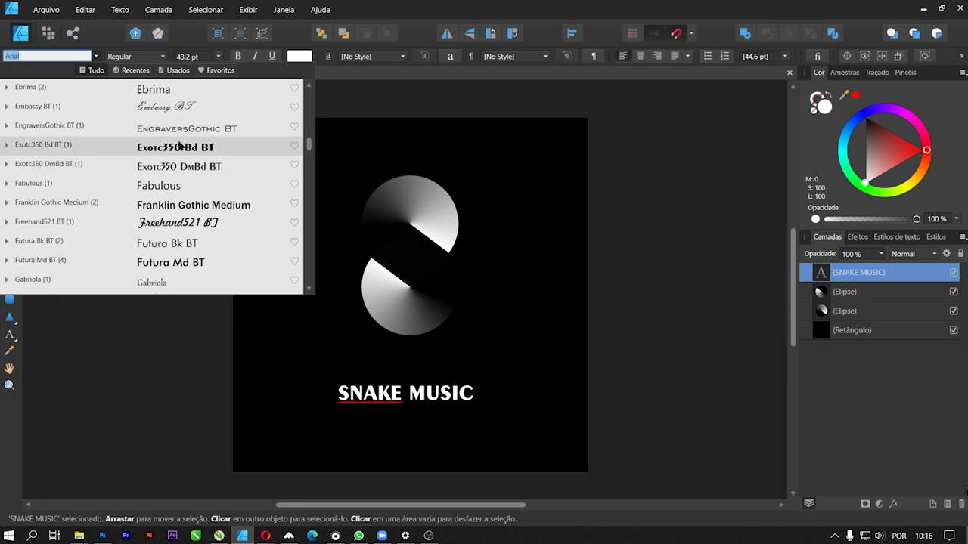
scroll(179, 146, "down", 1)
scroll(189, 234, "down", 1)
scroll(201, 223, "down", 1)
scroll(203, 219, "down", 1)
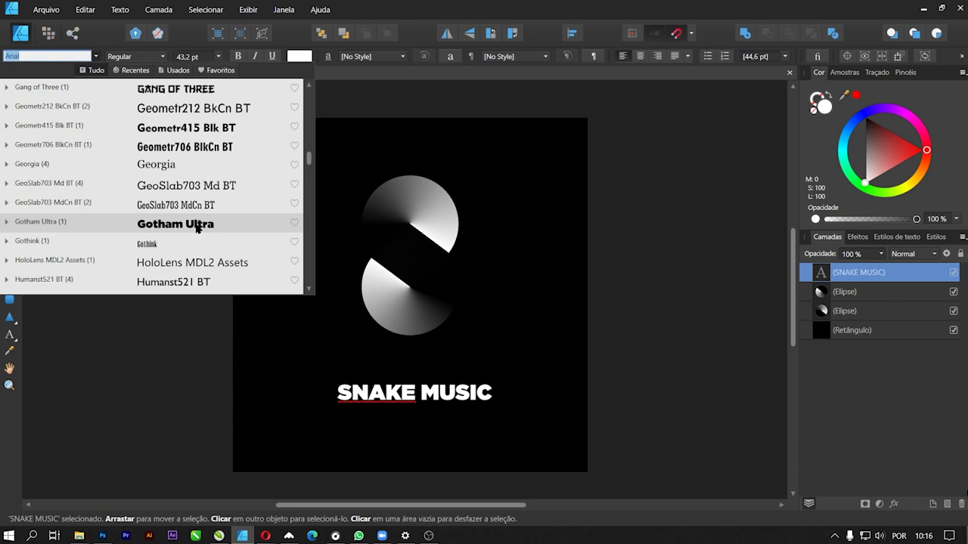
scroll(197, 227, "down", 1)
scroll(195, 219, "down", 1)
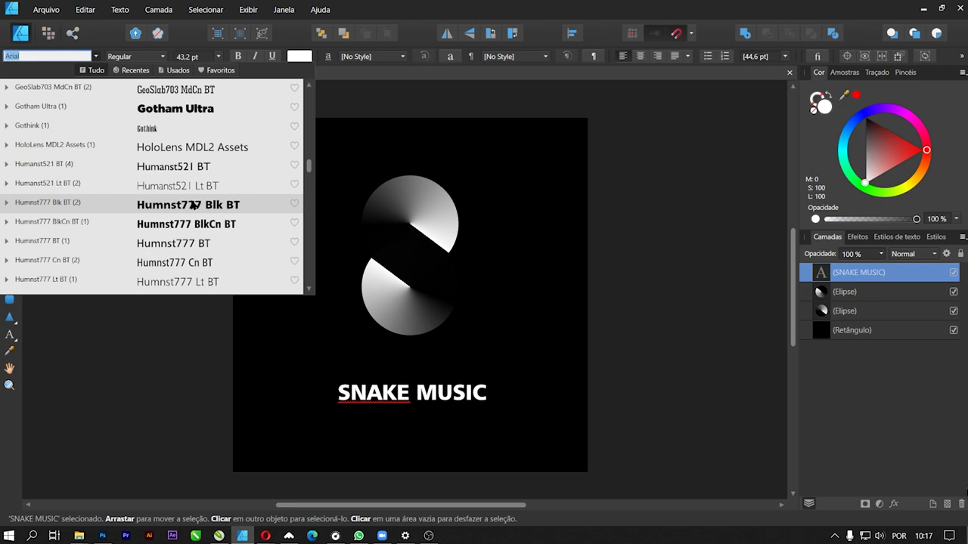
scroll(193, 205, "down", 1)
scroll(192, 205, "down", 2)
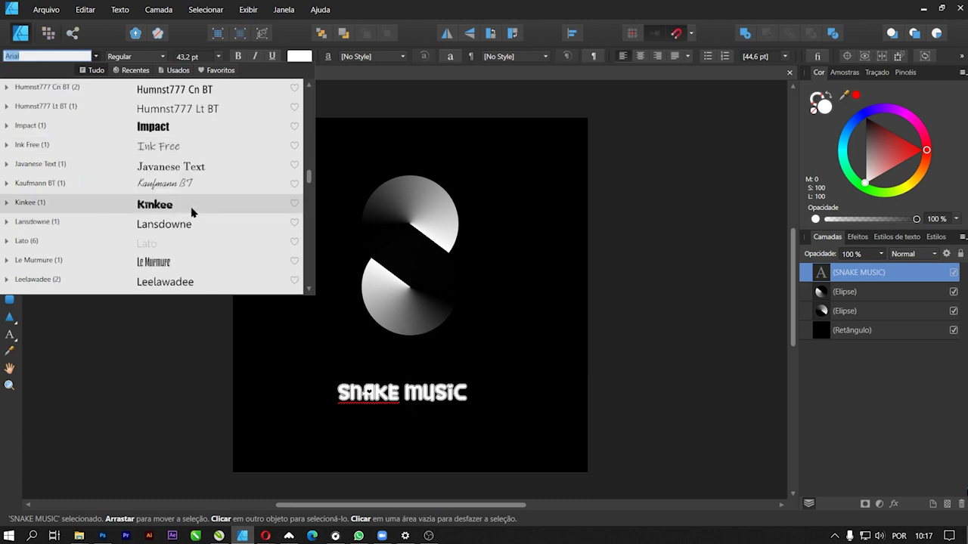
scroll(192, 212, "down", 1)
scroll(192, 213, "down", 3)
scroll(192, 212, "up", 1)
scroll(192, 213, "down", 3)
scroll(192, 212, "down", 3)
scroll(192, 213, "down", 2)
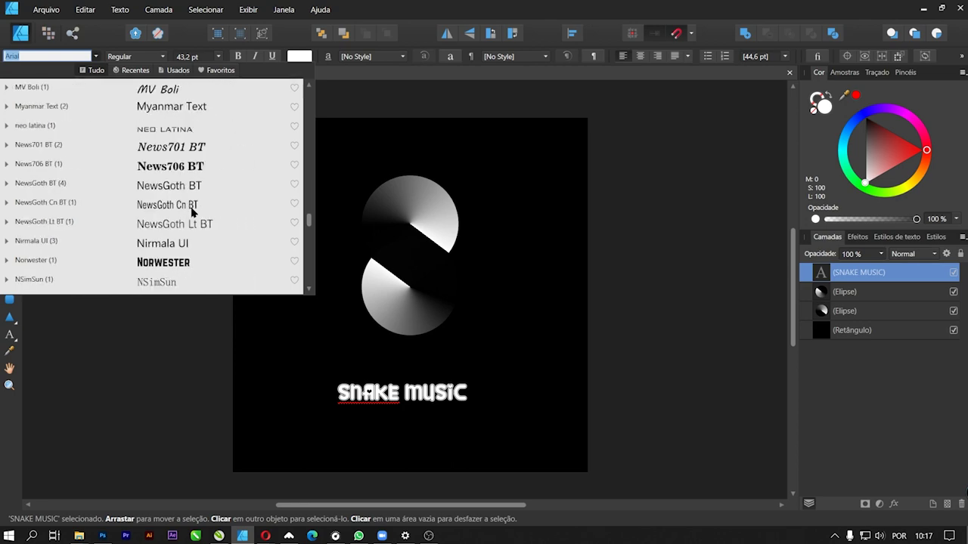
scroll(194, 182, "down", 1)
scroll(195, 176, "down", 1)
scroll(193, 185, "down", 2)
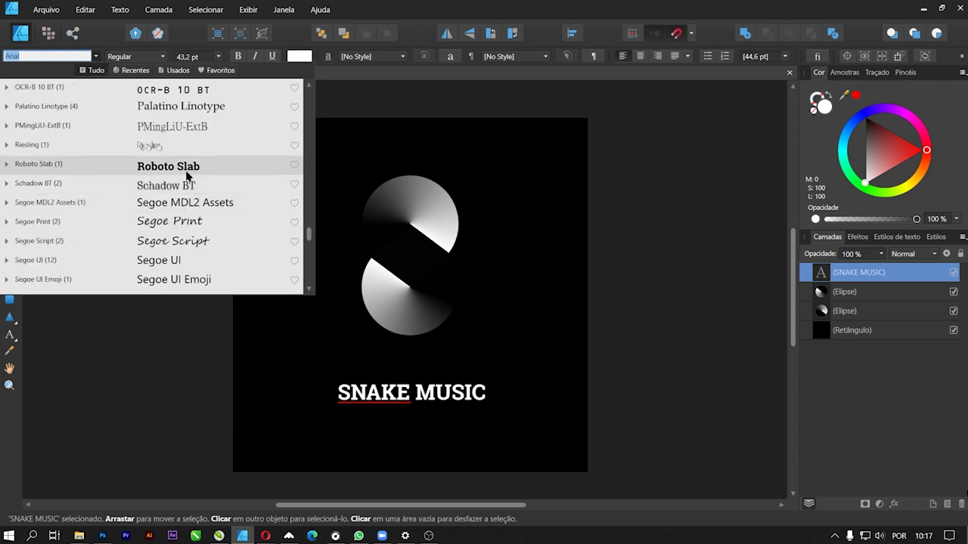
scroll(187, 176, "down", 2)
scroll(187, 175, "down", 2)
scroll(186, 176, "down", 2)
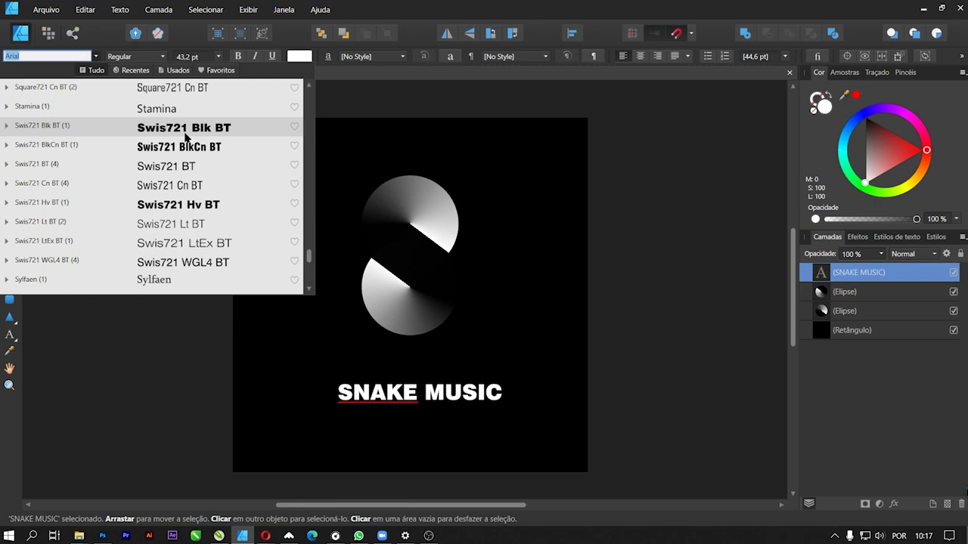
scroll(185, 136, "down", 1)
scroll(185, 136, "down", 2)
scroll(185, 136, "down", 2)
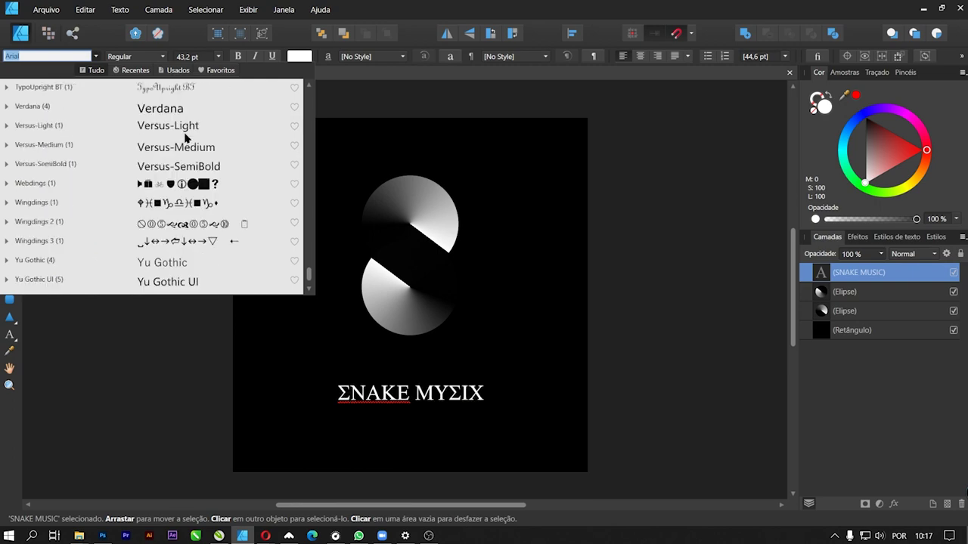
scroll(186, 138, "down", 1)
scroll(186, 138, "up", 3)
scroll(188, 149, "up", 5)
scroll(202, 186, "up", 2)
scroll(205, 202, "up", 3)
scroll(204, 204, "up", 3)
scroll(204, 204, "up", 5)
scroll(204, 204, "up", 5)
scroll(204, 204, "up", 4)
scroll(205, 206, "up", 5)
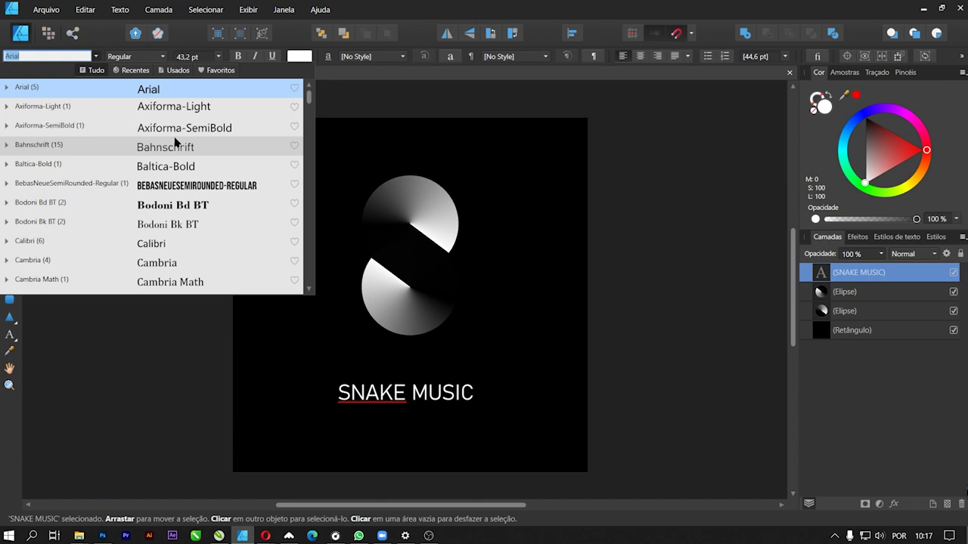
scroll(180, 193, "down", 1)
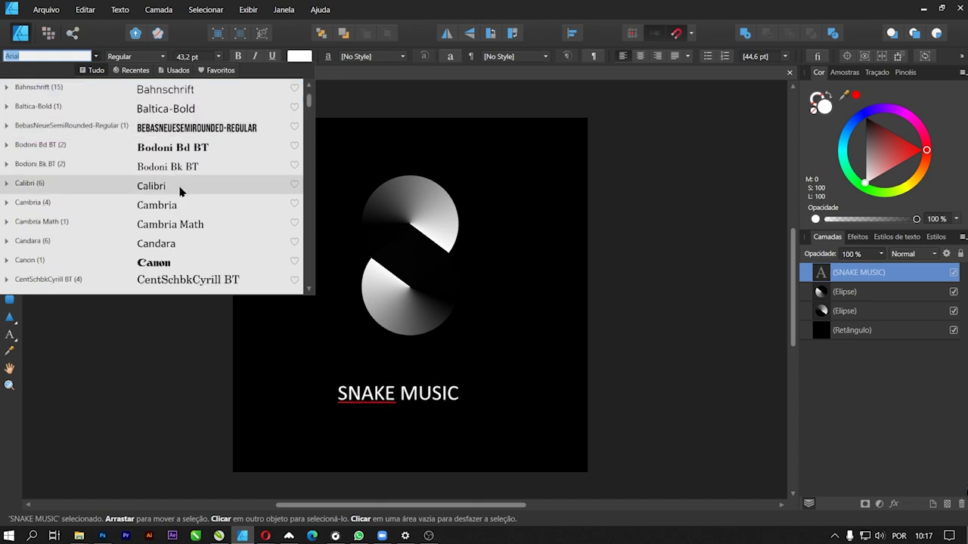
scroll(182, 190, "down", 2)
scroll(183, 190, "down", 2)
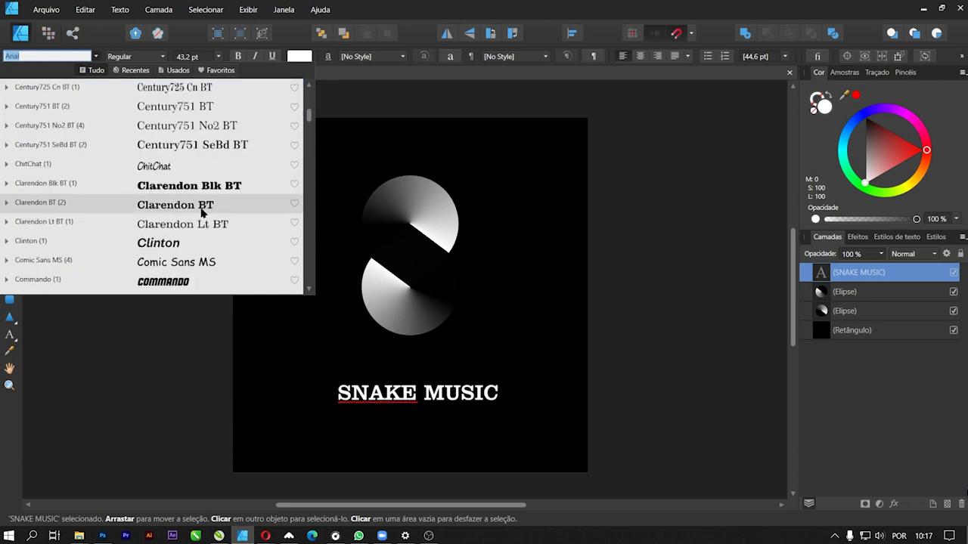
scroll(174, 189, "down", 2)
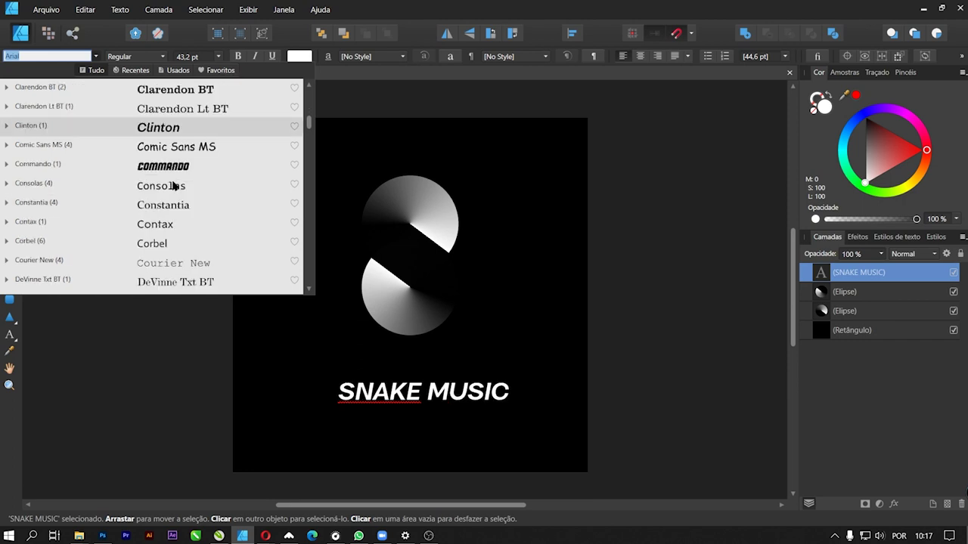
scroll(161, 130, "down", 2)
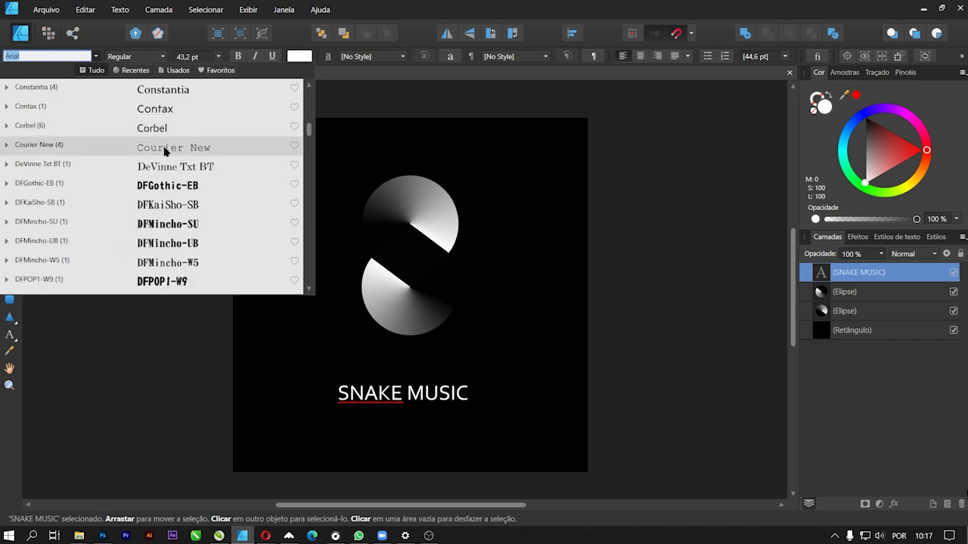
scroll(175, 193, "down", 2)
scroll(182, 196, "down", 2)
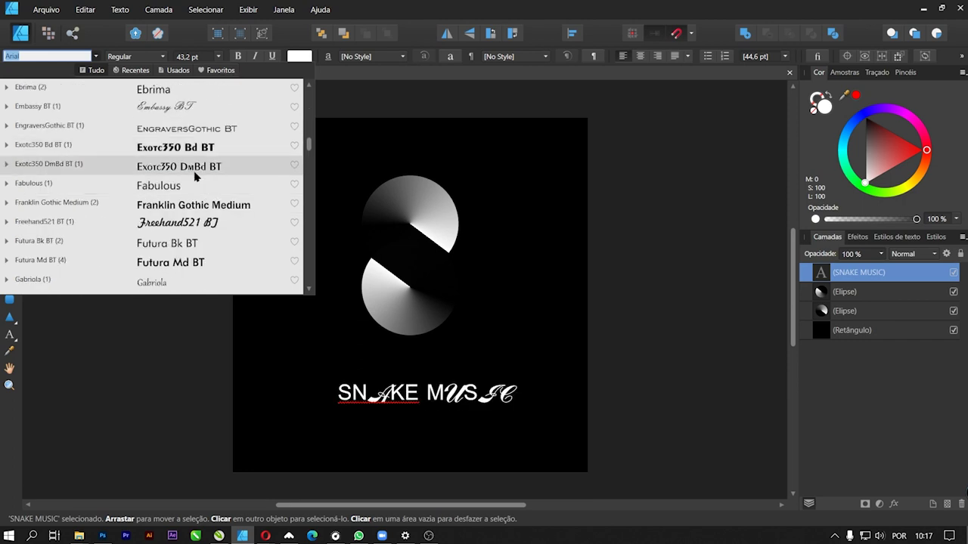
scroll(187, 159, "down", 1)
scroll(186, 152, "down", 1)
scroll(189, 159, "down", 2)
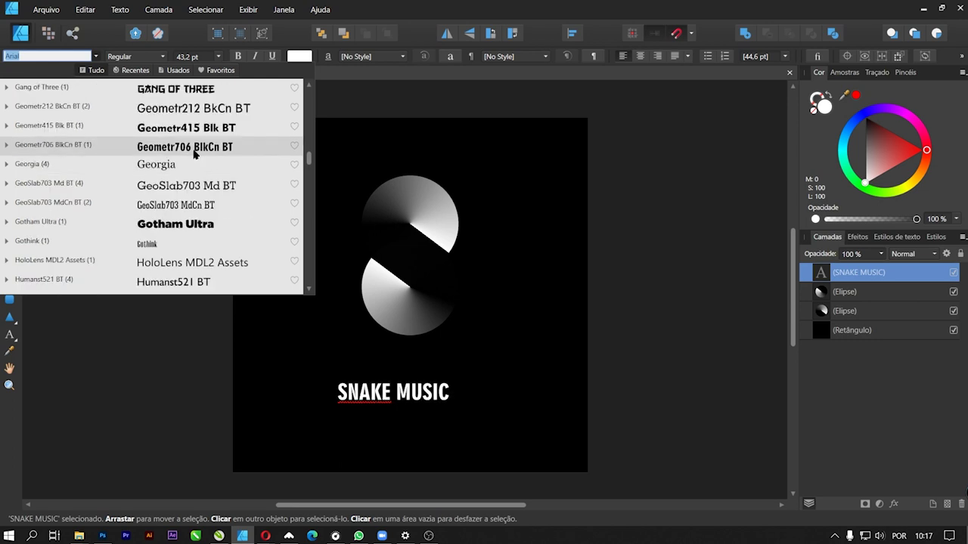
Filter the fonts, then choose Geometr415 Blk BT from the Recentes list
type("MO")
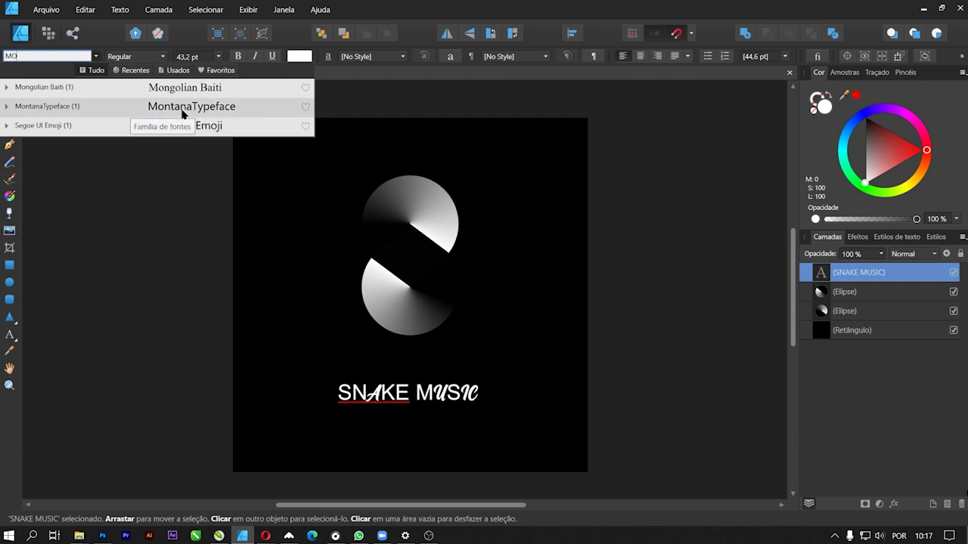
key("BackSpace")
key("BackSpace")
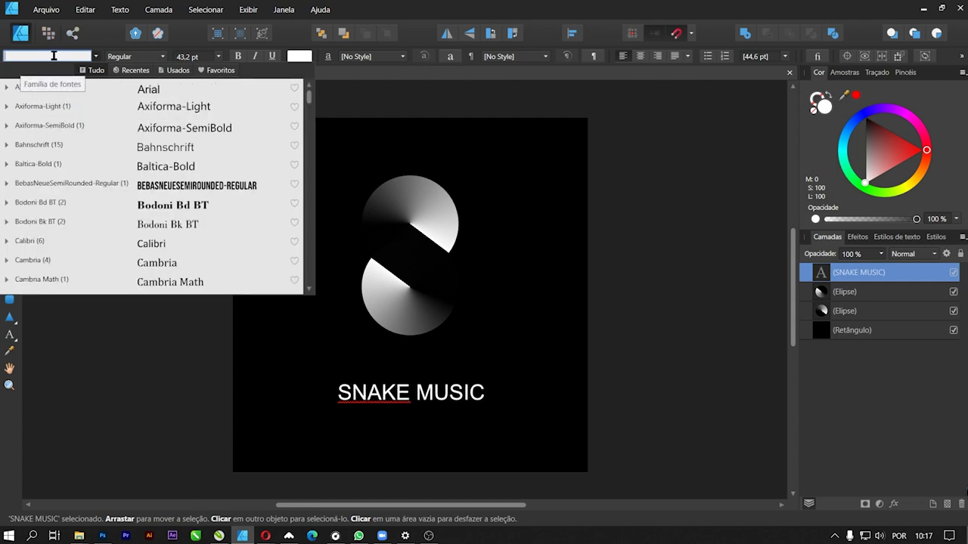
scroll(228, 151, "down", 1)
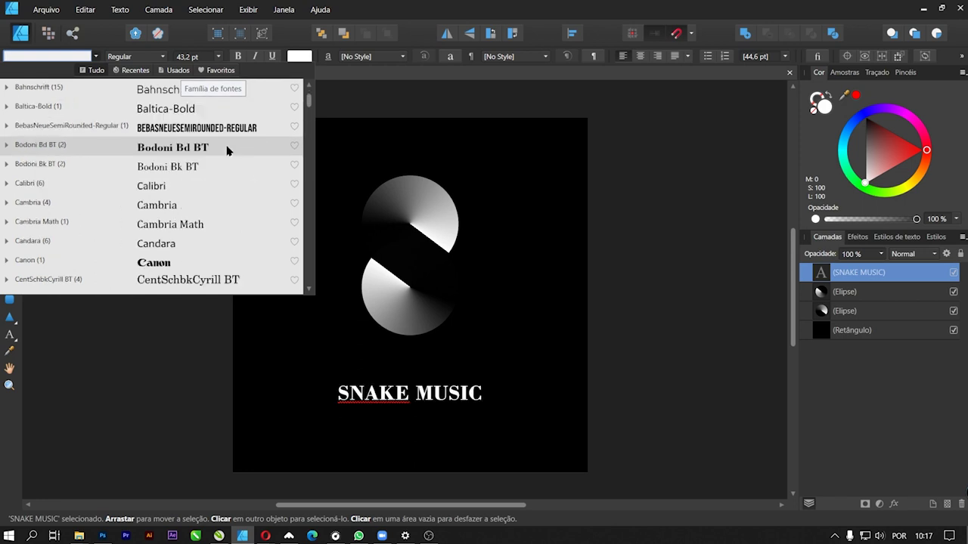
left_click(135, 70)
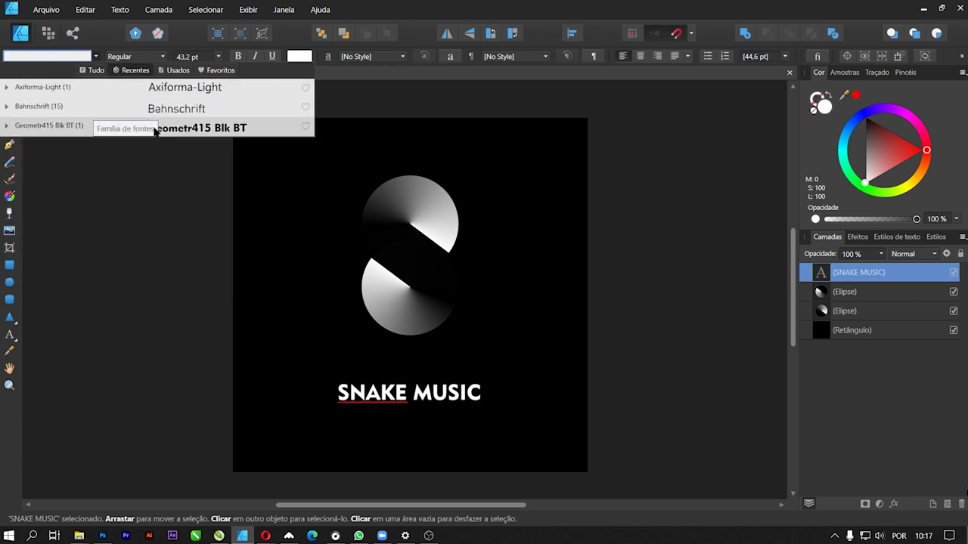
left_click(219, 130)
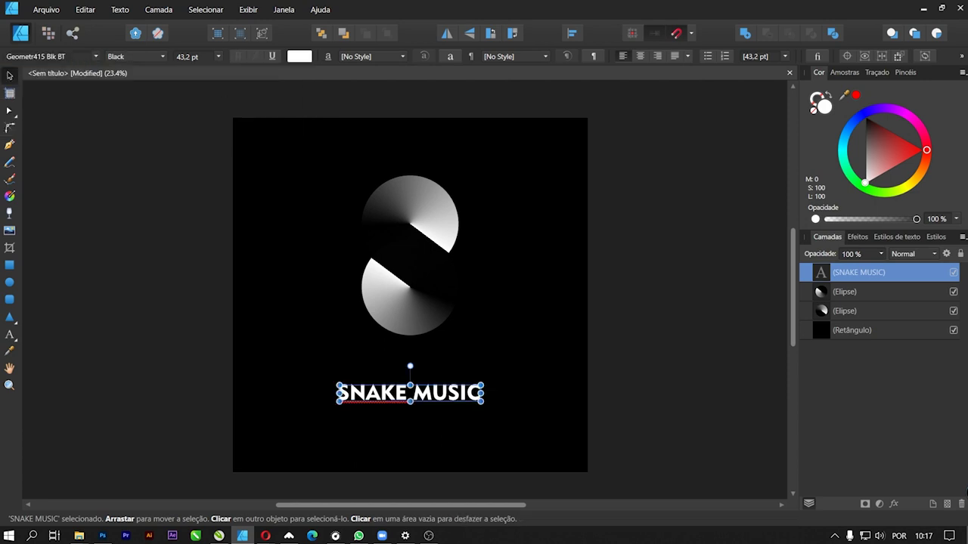
Enlarge SNAKE MUSIC to 63.4 pt, centre it under the S, and lighten its fill to grey
left_click_drag(485, 381, 546, 376)
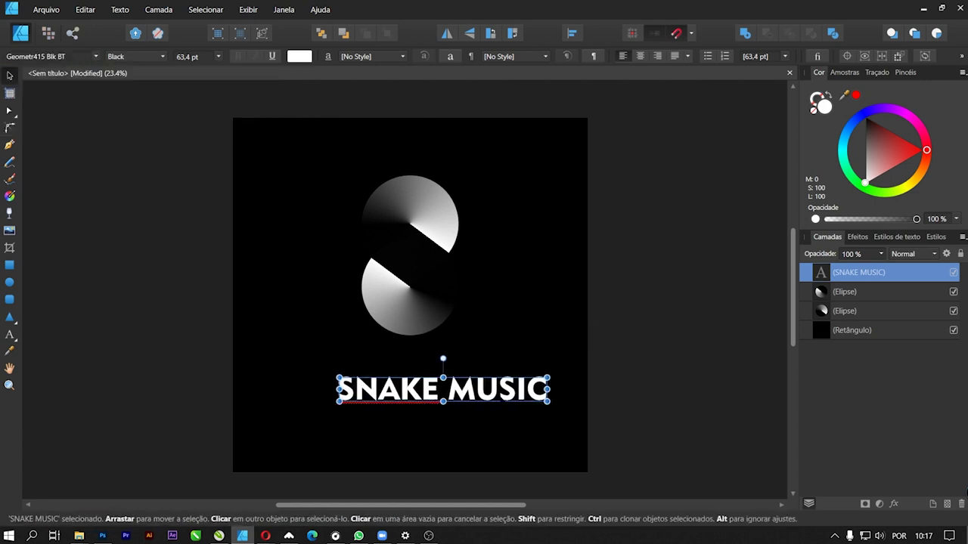
left_click_drag(502, 400, 474, 378)
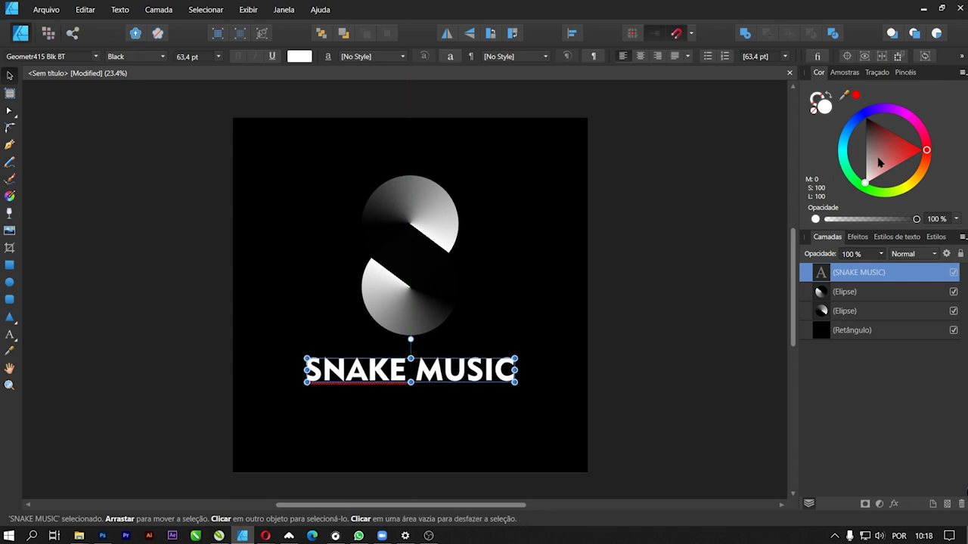
left_click_drag(869, 167, 865, 175)
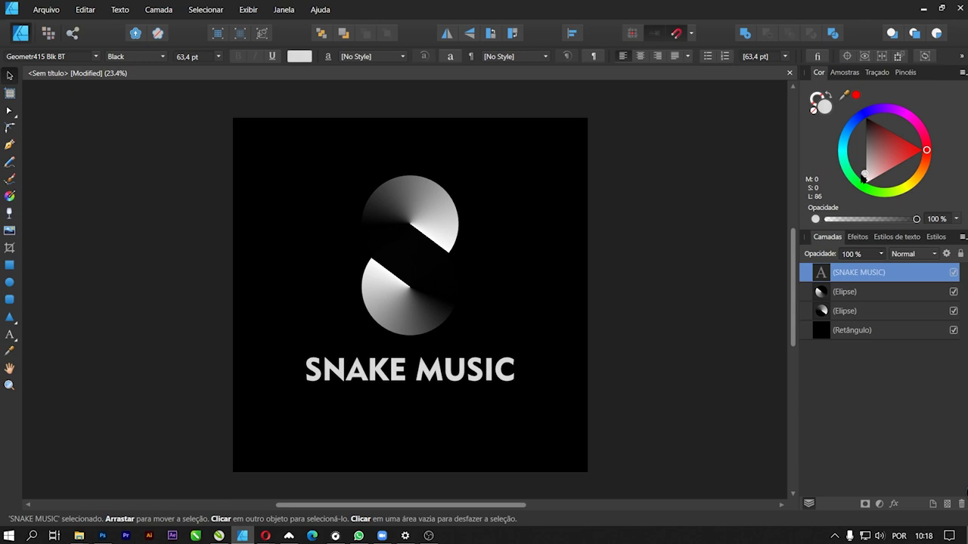
left_click_drag(863, 177, 860, 182)
Nudge SNAKE MUSIC onto the centre line and fine-tune its size
left_click_drag(437, 372, 437, 368)
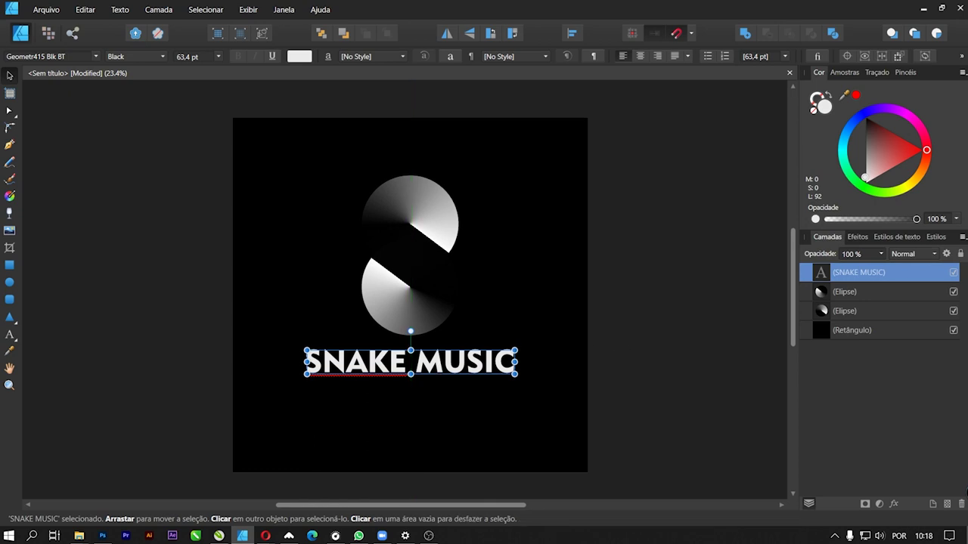
left_click_drag(515, 374, 516, 377)
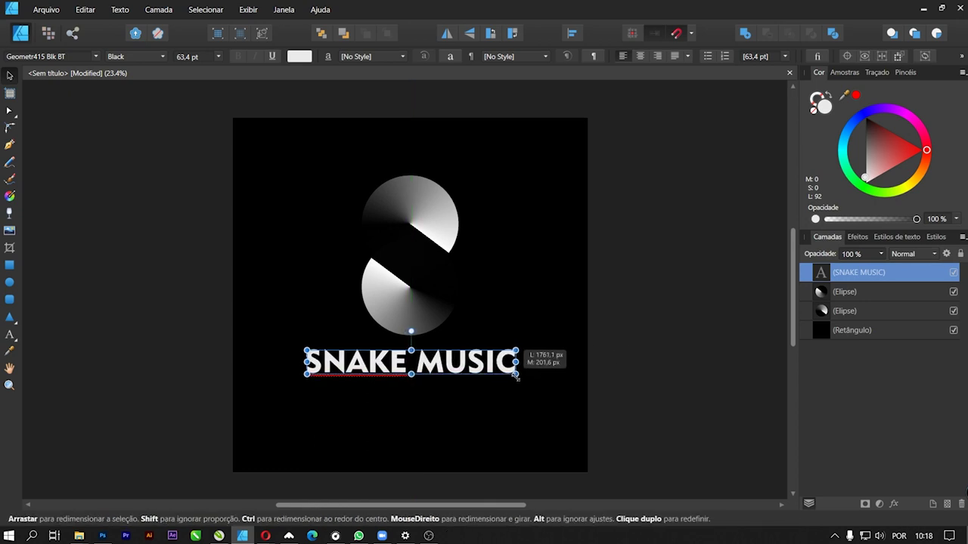
left_click_drag(517, 377, 515, 375)
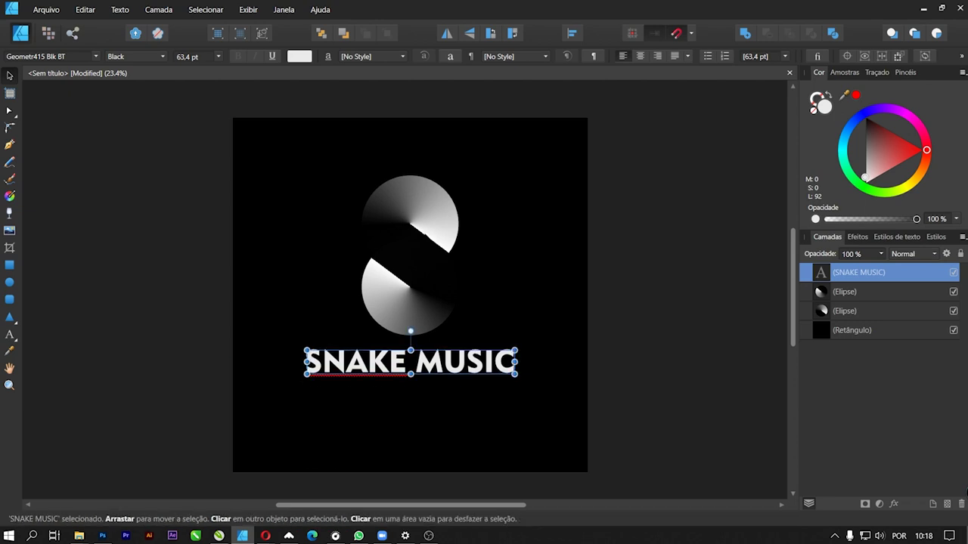
left_click(413, 305, "shift")
Scale the S ellipses and SNAKE MUSIC down together about their centre, leaving the title at 55.2 pt
left_click(427, 215, "shift")
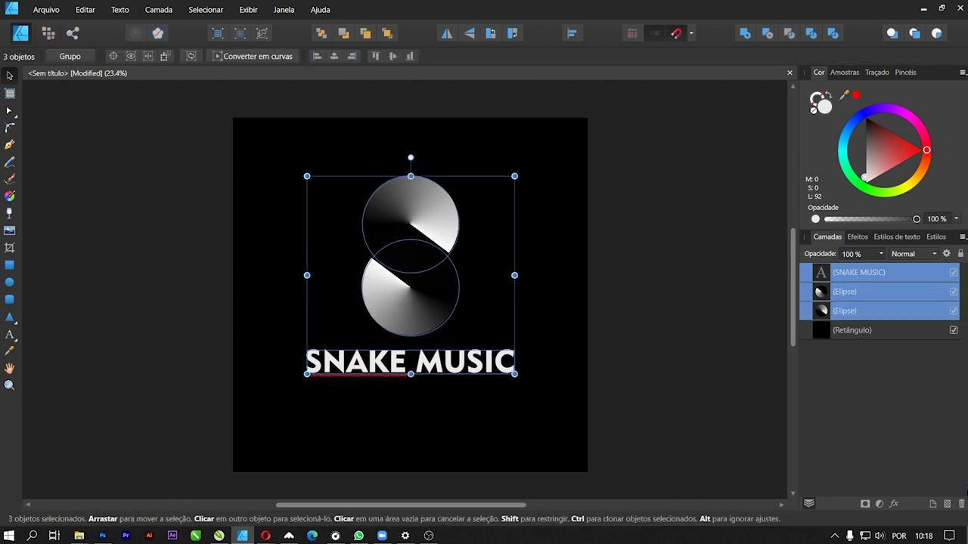
left_click_drag(515, 176, 499, 201)
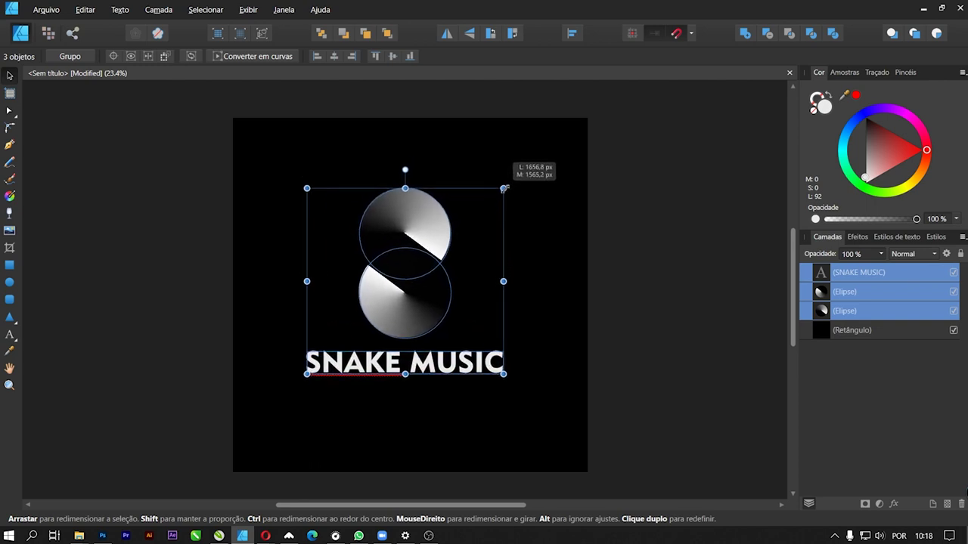
key("alt+shift")
mouse_move(499, 201)
left_mouse_down()
mouse_move(513, 197)
mouse_move(496, 204)
left_mouse_up()
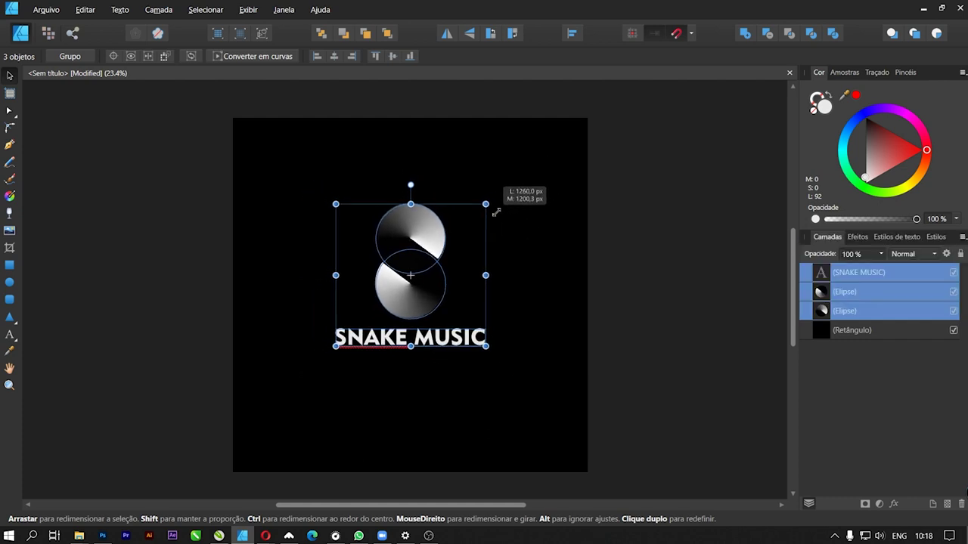
mouse_move(496, 202)
left_mouse_down()
mouse_move(510, 162)
mouse_move(493, 199)
mouse_move(504, 190)
left_mouse_up()
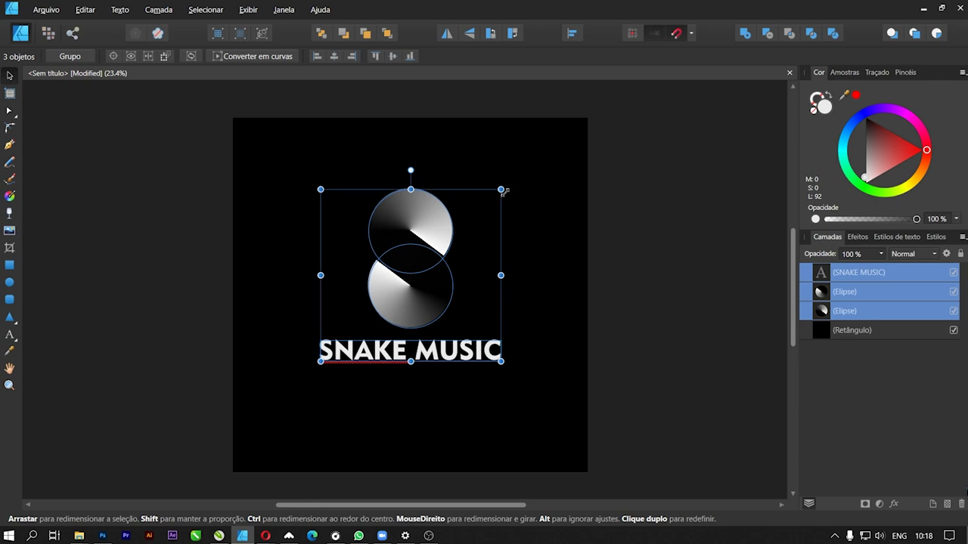
left_click(616, 251)
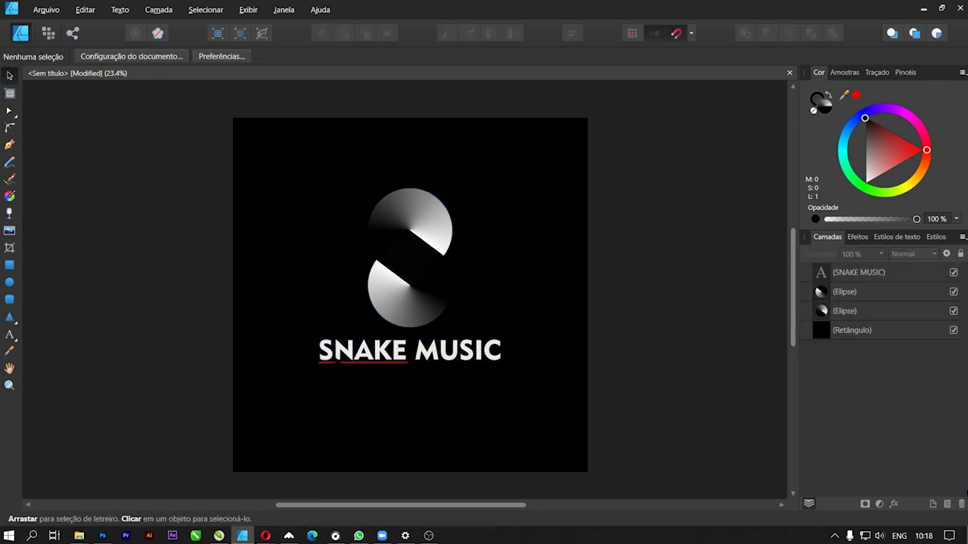
double_click(354, 351)
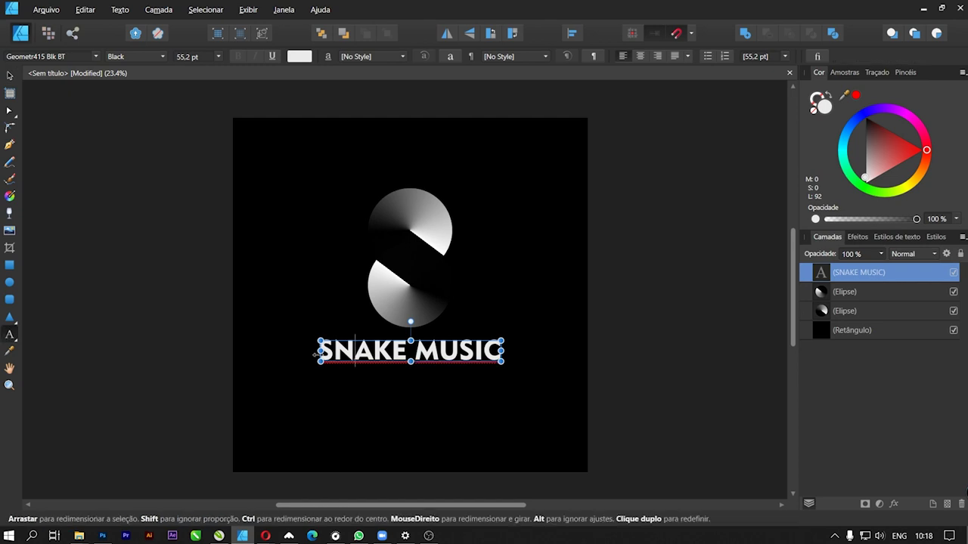
Add SNAKE to the spelling dictionary and ignore the spelling flag on MUSIC
right_click(369, 353)
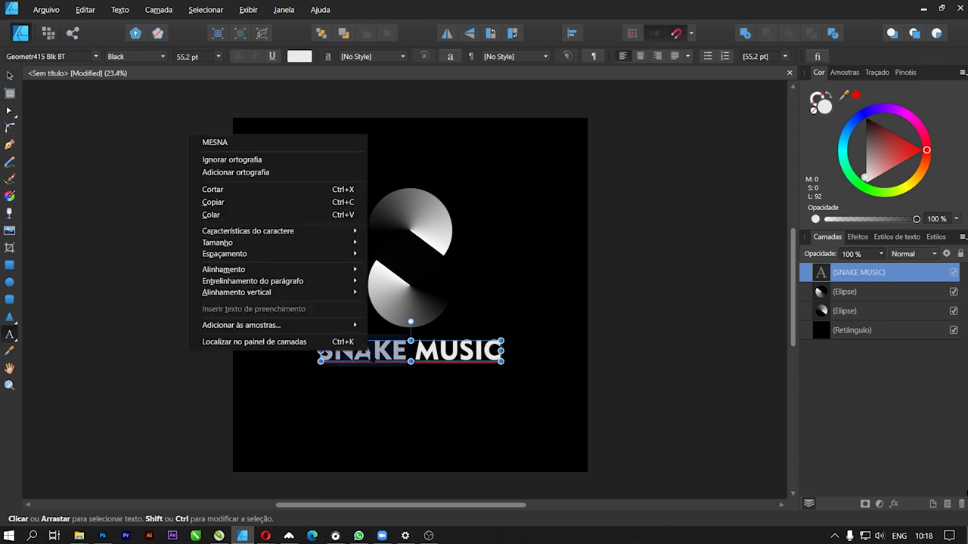
left_click(281, 171)
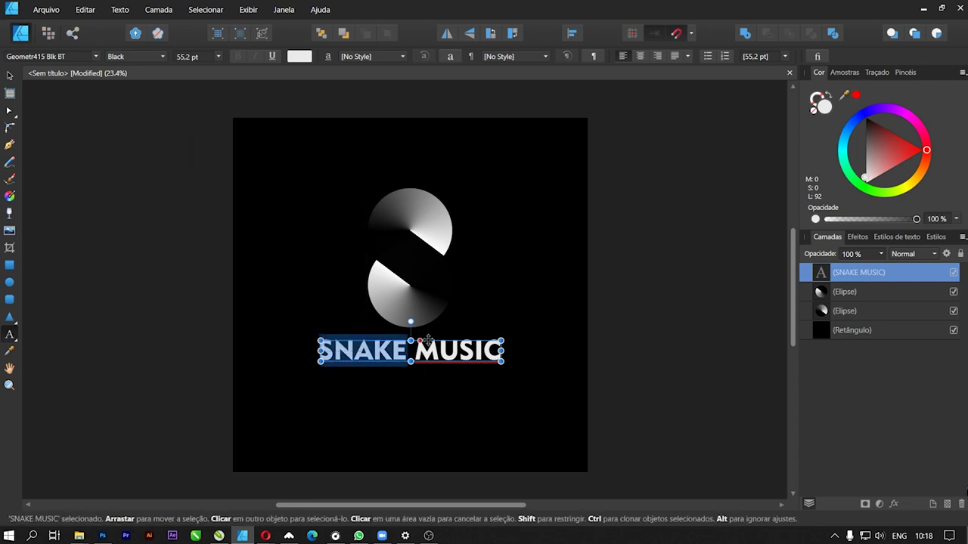
double_click(443, 350)
right_click(443, 350)
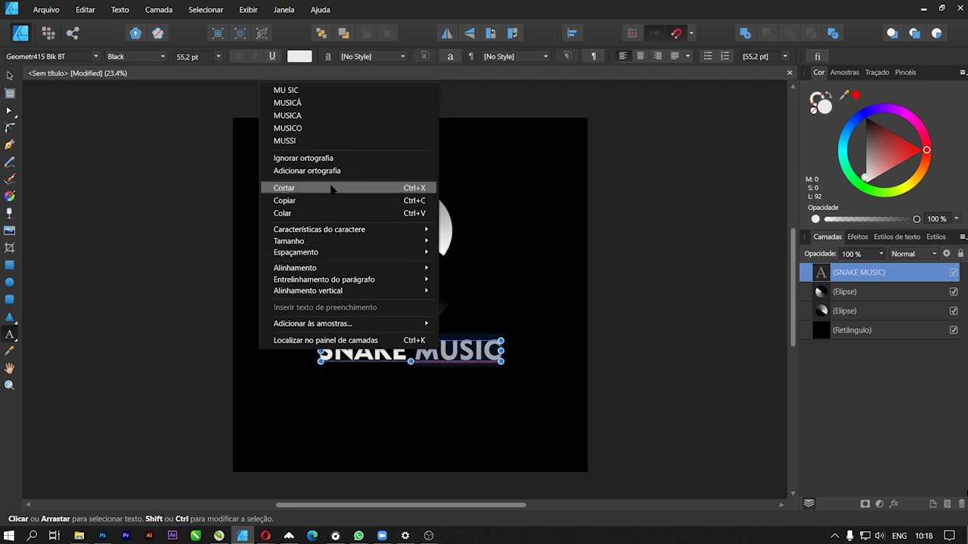
left_click(124, 152)
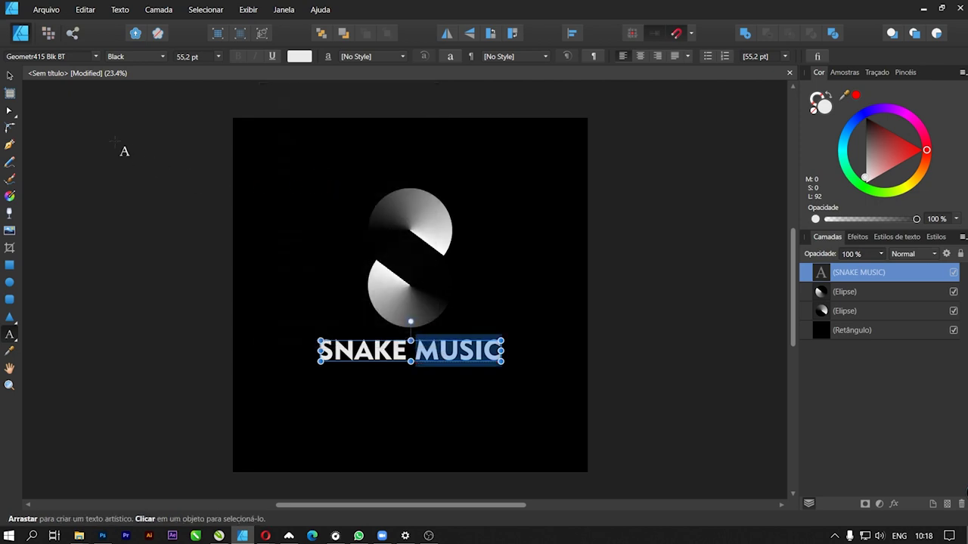
left_click(9, 75)
left_click(141, 201)
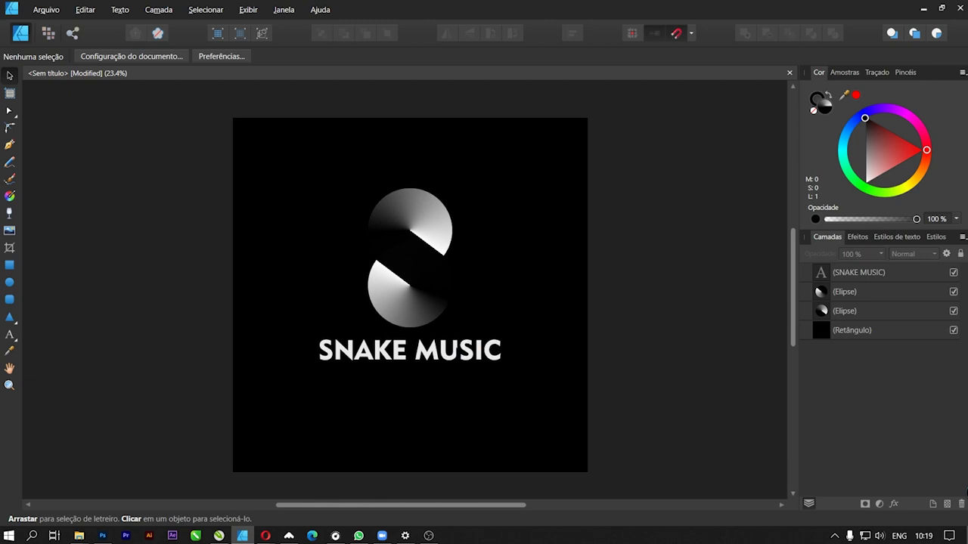
left_click(454, 350)
Duplicate SNAKE MUSIC just below and retype the copy as QUALIDADE MUSICAL
left_click_drag(454, 349, 454, 375)
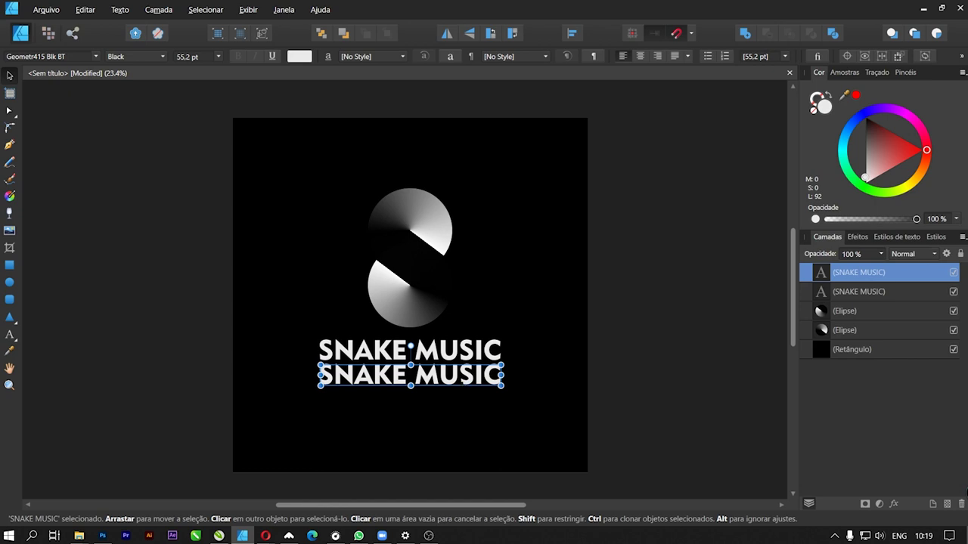
key("t")
triple_click(462, 380)
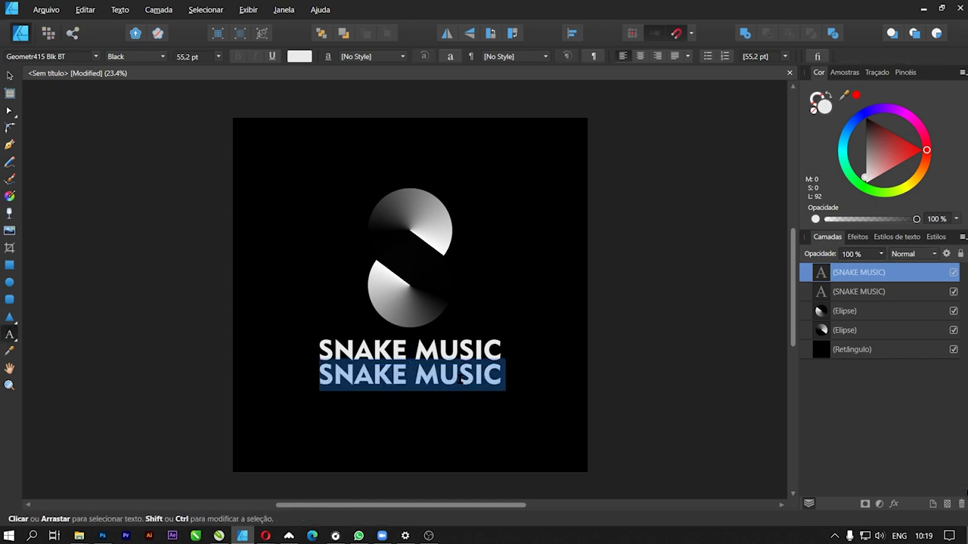
type("QUALIDADE ")
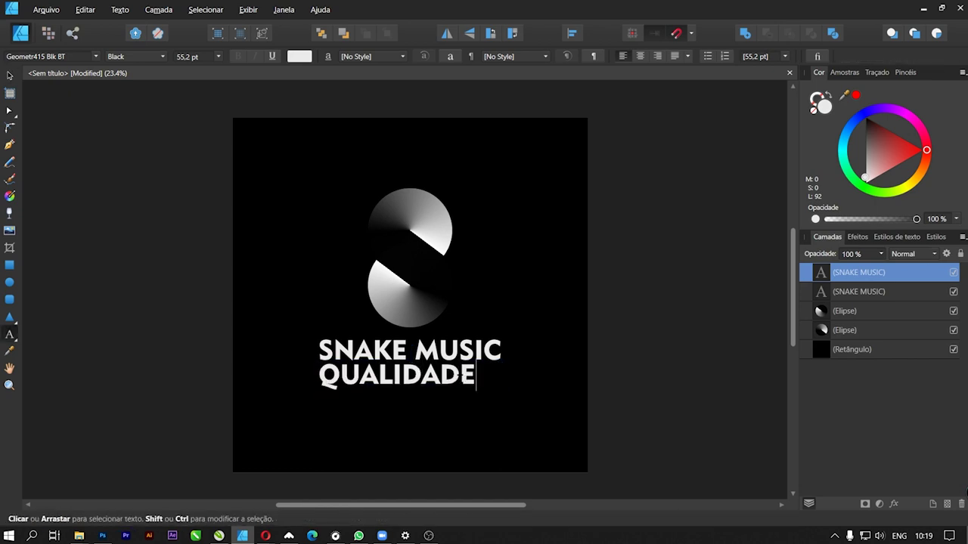
type("MUSICA")
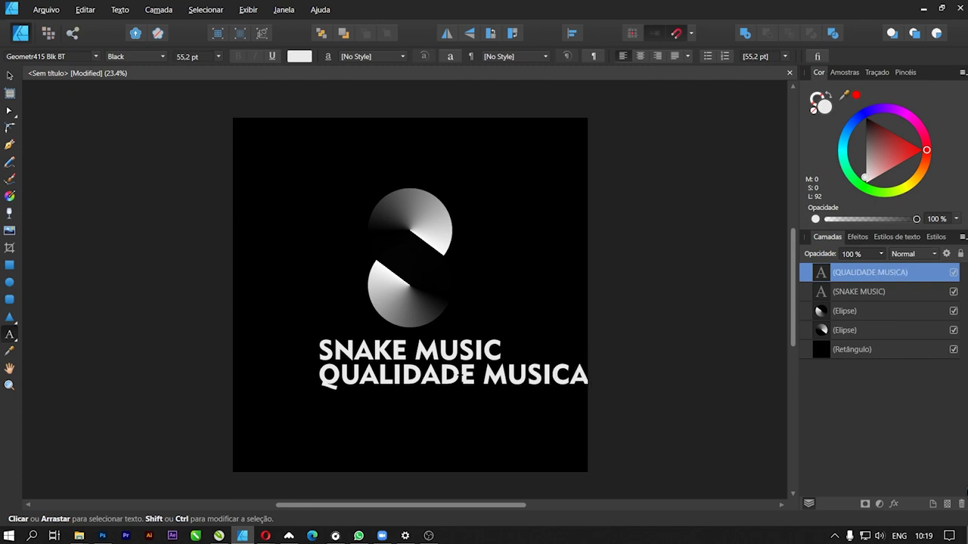
key("Escape")
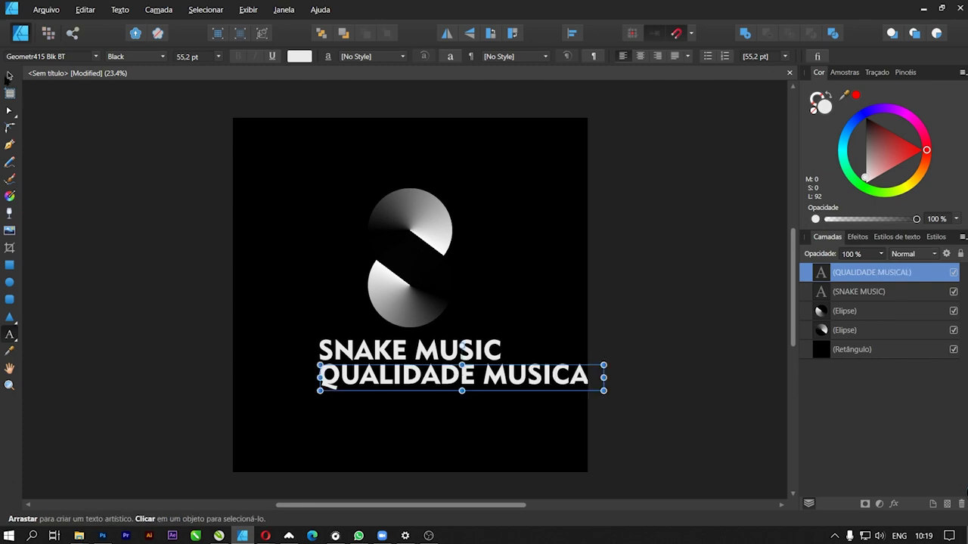
Try shrinking the QUALIDADE MUSICAL text box, then undo the resize
left_click(10, 75)
left_click_drag(603, 386, 448, 376)
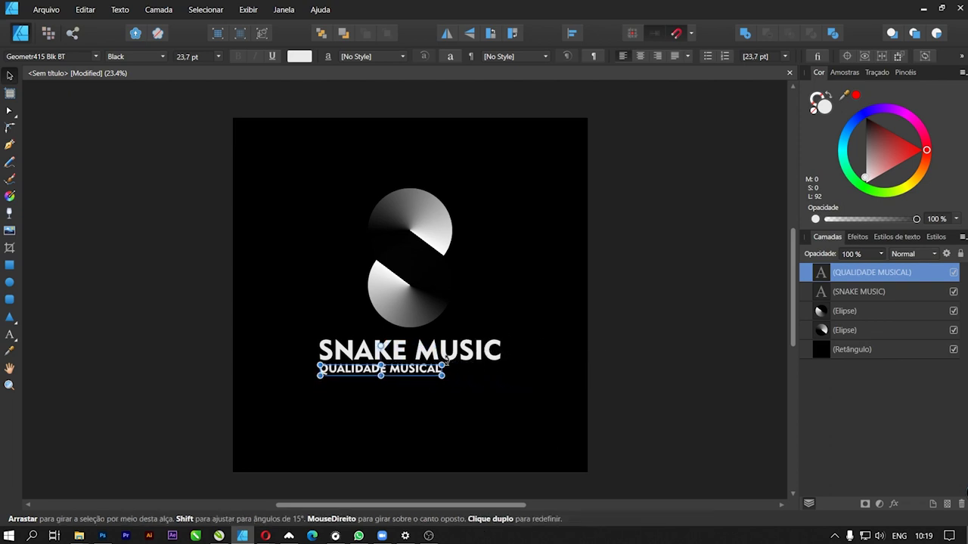
key("ctrl+z")
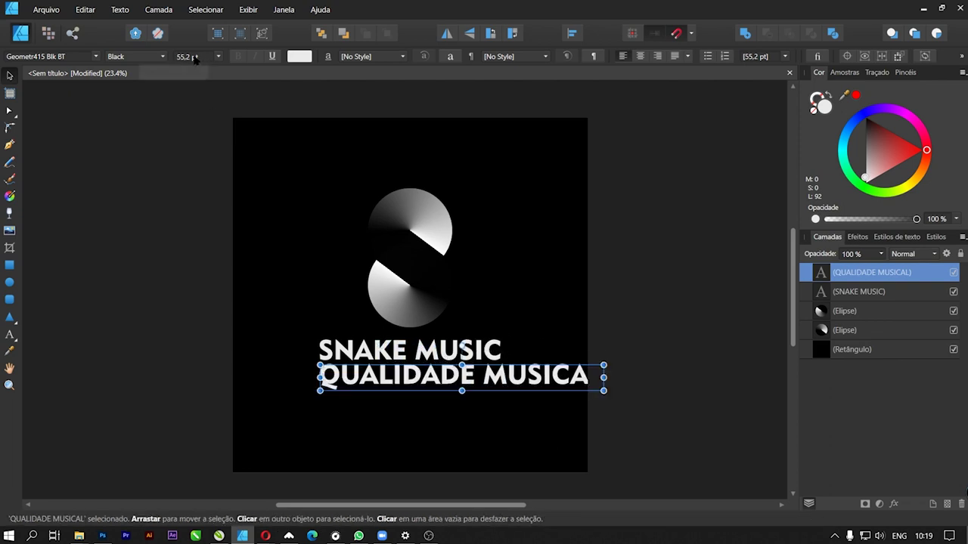
left_click(204, 57)
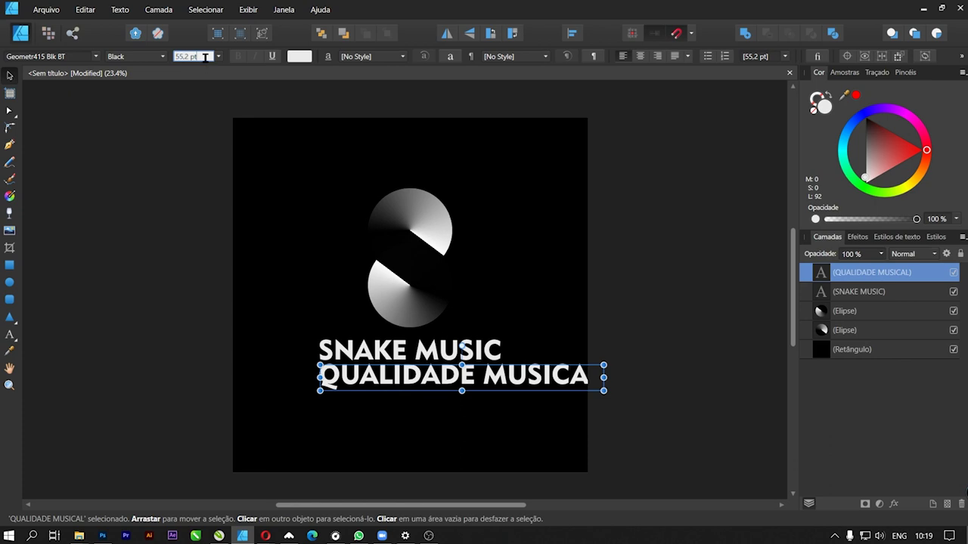
Try a new font size of 2 for QUALIDADE MUSICAL, then undo it and reselect the size field
type("2")
key("Return")
key("ctrl+z")
left_click(141, 199)
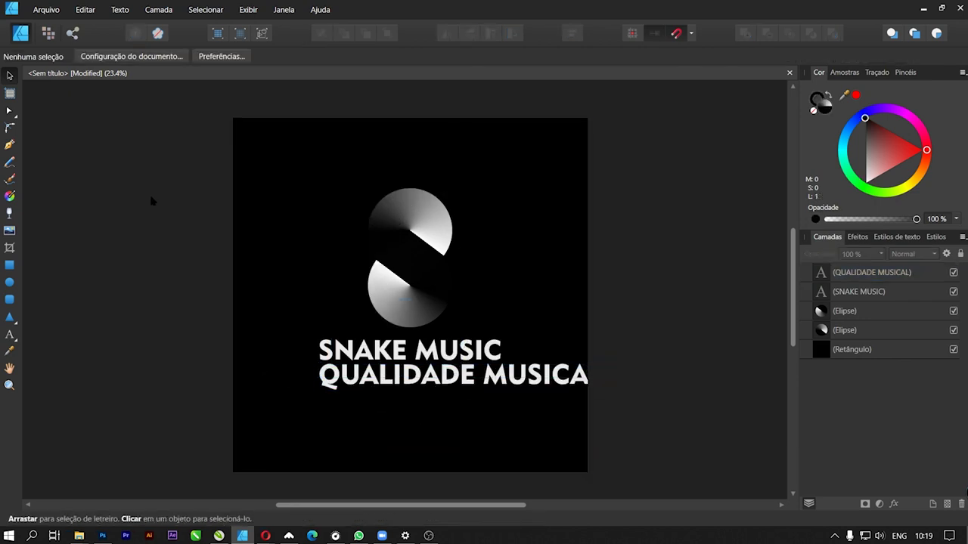
left_click(367, 377)
left_click(202, 56)
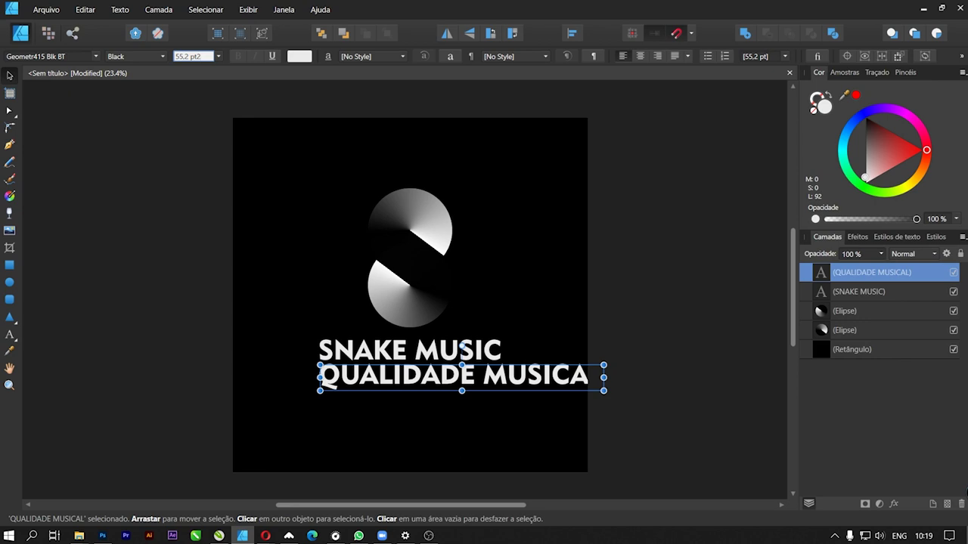
key("Return")
left_click(202, 57)
Switch to the Portuguese keyboard, halve the subtitle's font size with /2, and centre it
left_click(898, 536)
left_click(869, 437)
type("/2")
key("Return")
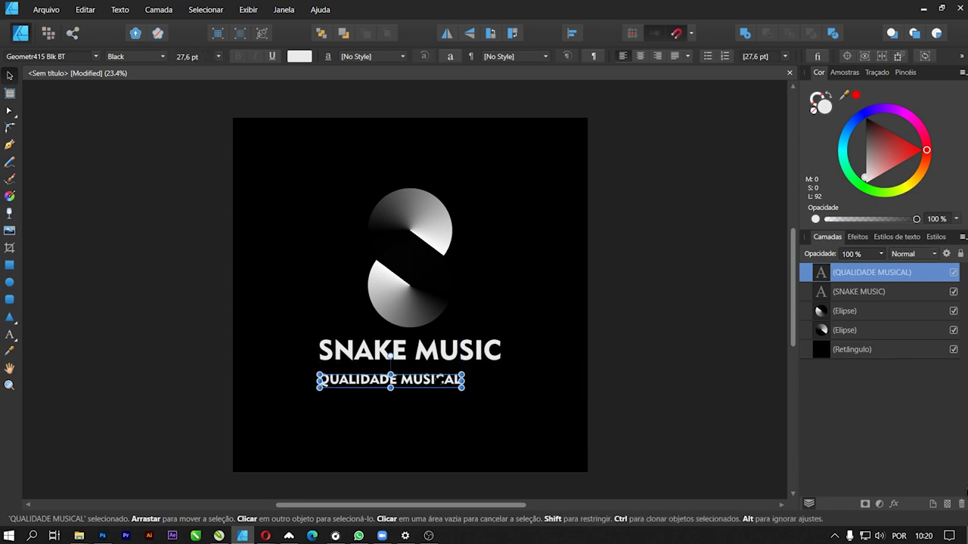
left_click_drag(440, 378, 458, 374)
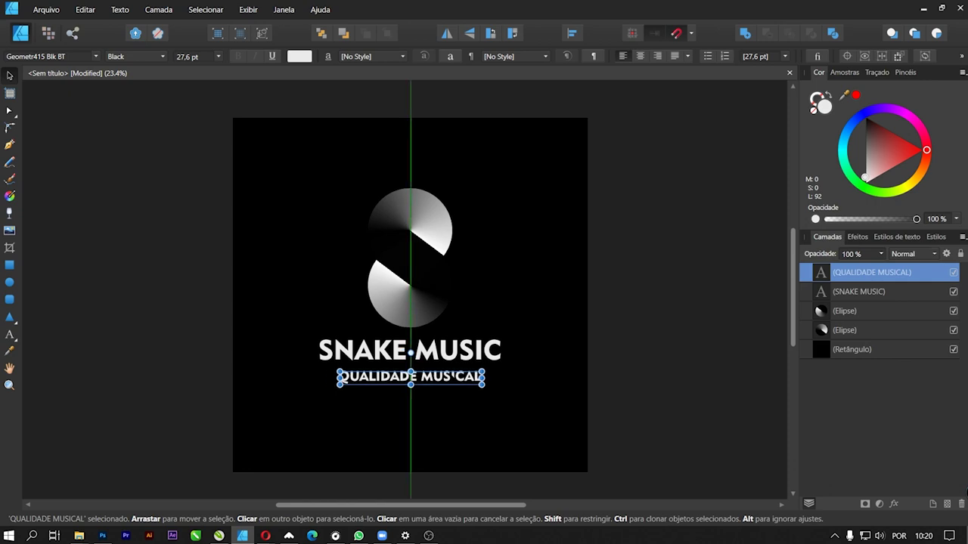
left_click(621, 376)
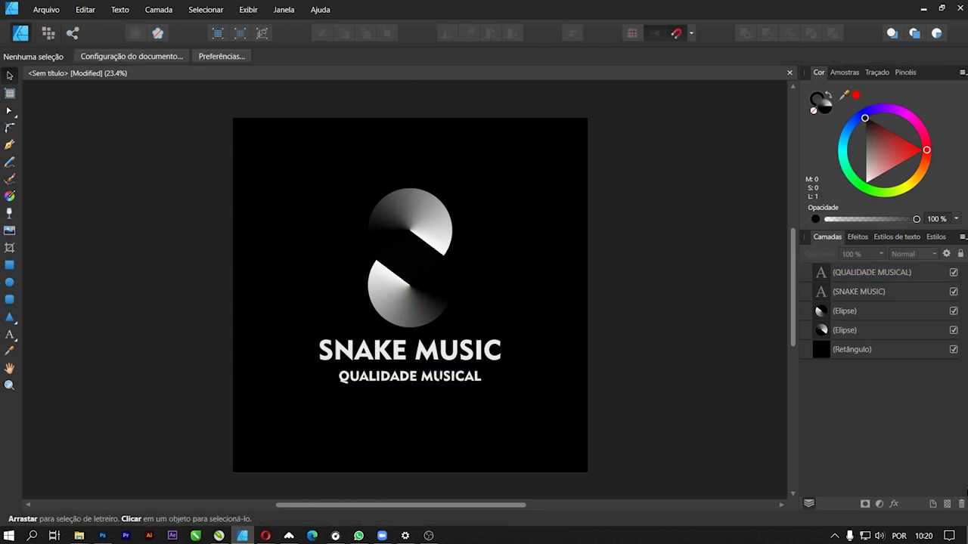
Halve the QUALIDADE MUSICAL size again to 13.8 pt and move it toward the page centre
left_click(872, 272)
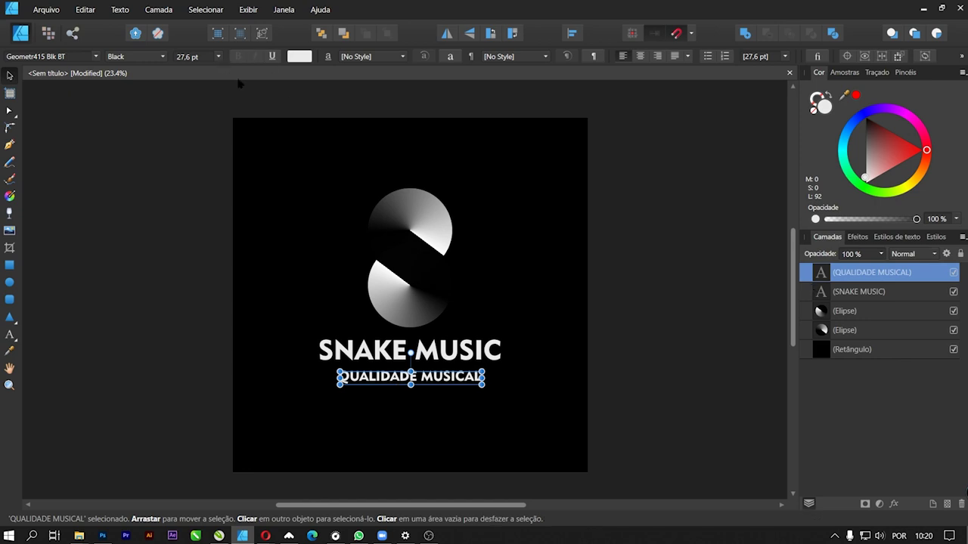
left_click(201, 57)
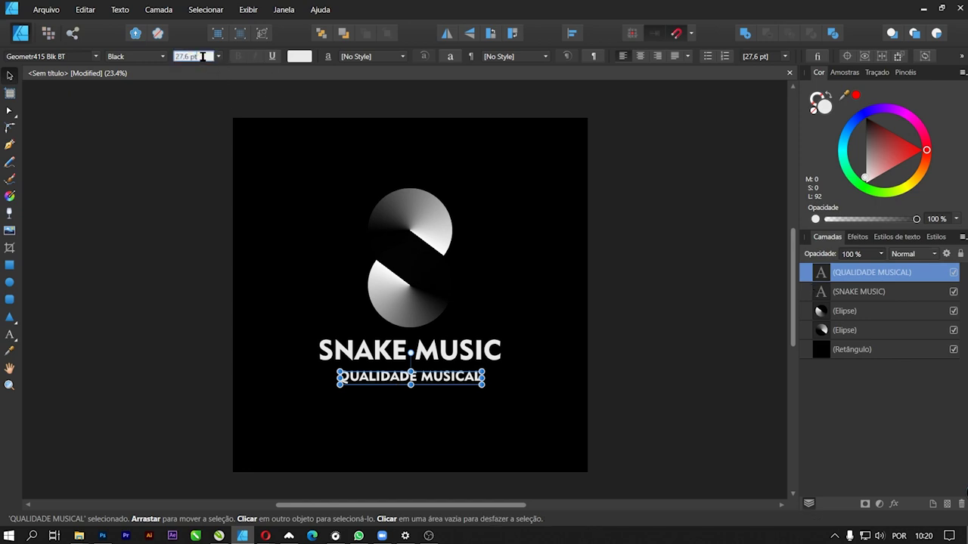
left_click(199, 56)
type("13,8")
key("Return")
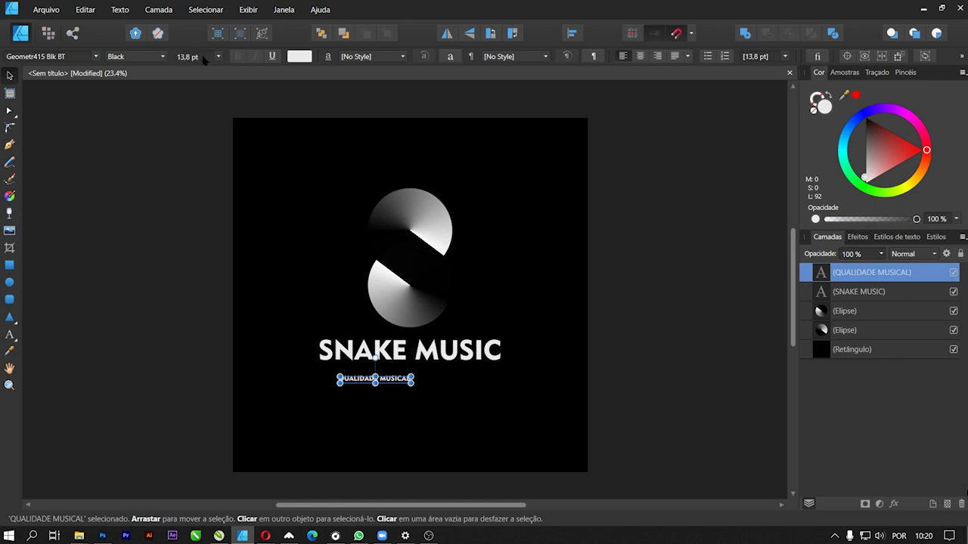
left_click_drag(345, 378, 379, 378)
left_click(719, 380)
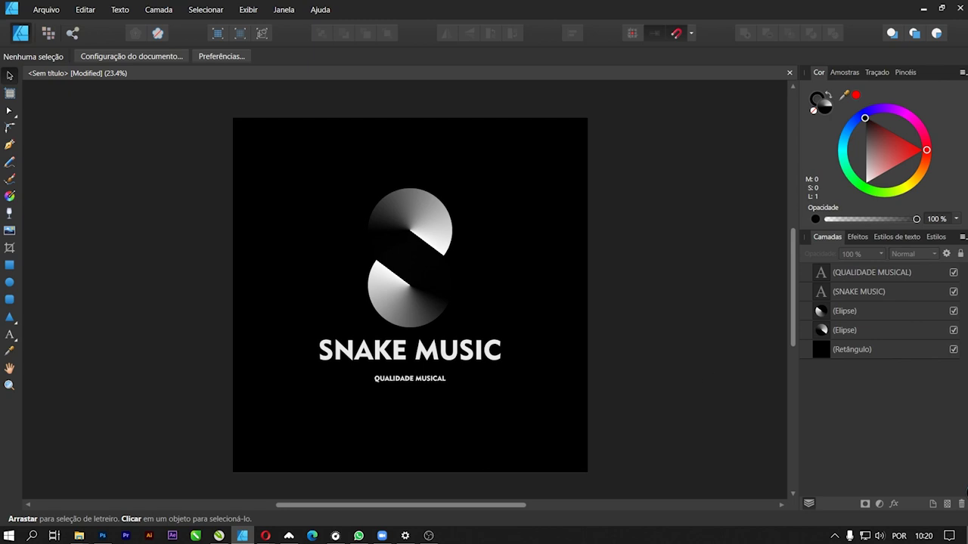
Enlarge the QUALIDADE MUSICAL subtitle toward 19.8 pt
left_click(445, 380)
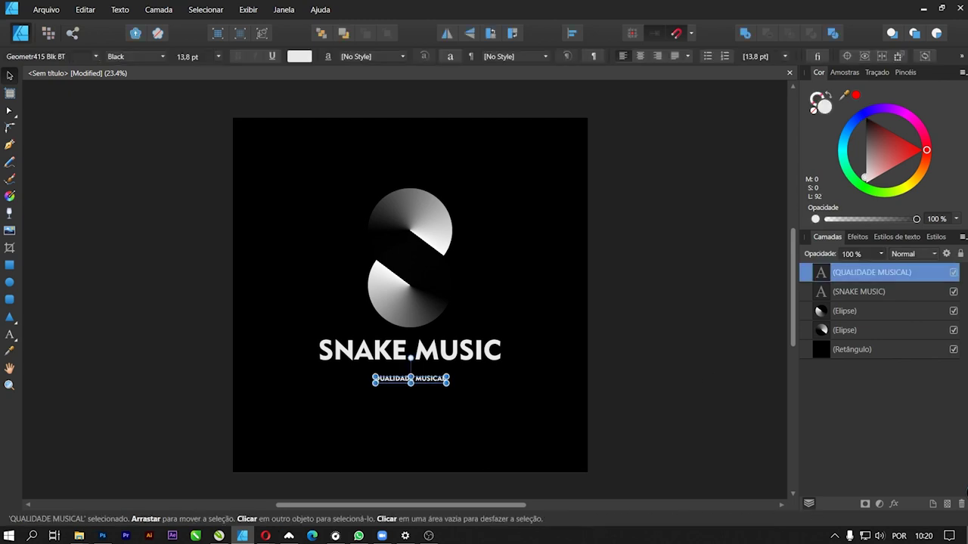
left_click_drag(448, 386, 472, 394)
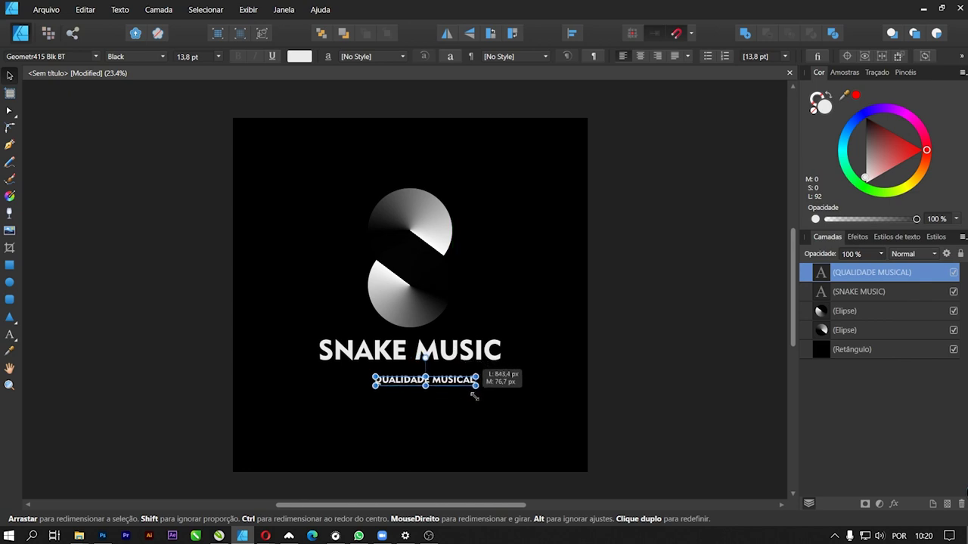
left_click_drag(472, 393, 476, 387)
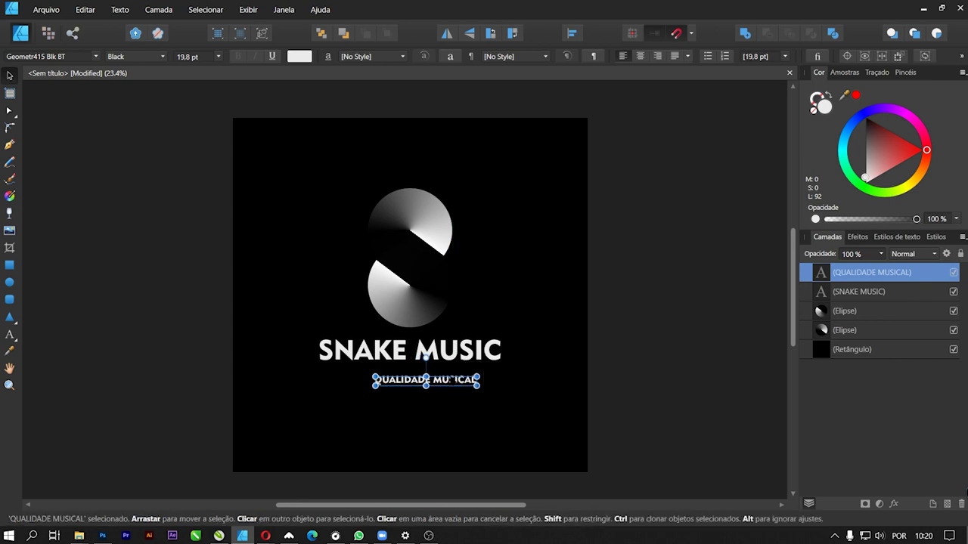
Snap QUALIDADE MUSICAL to the centre line beneath SNAKE MUSIC
left_click_drag(452, 380, 437, 380)
left_click(643, 376)
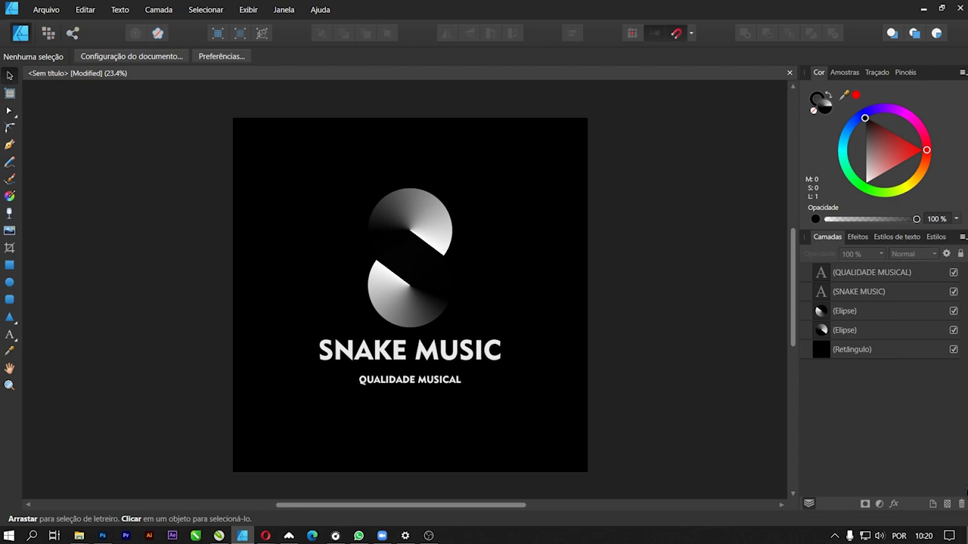
left_click(9, 265)
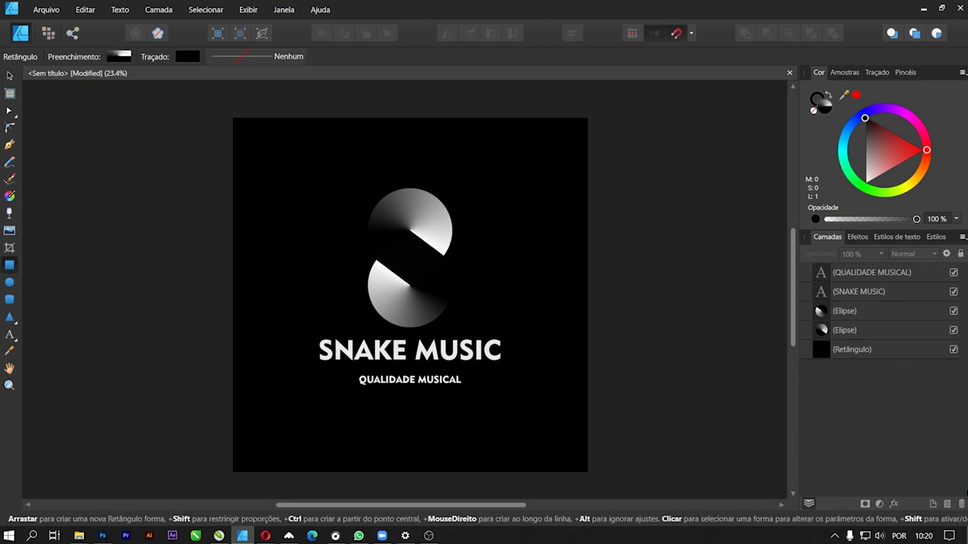
Draw a thin rectangle bar between SNAKE MUSIC and QUALIDADE MUSICAL
key("alt")
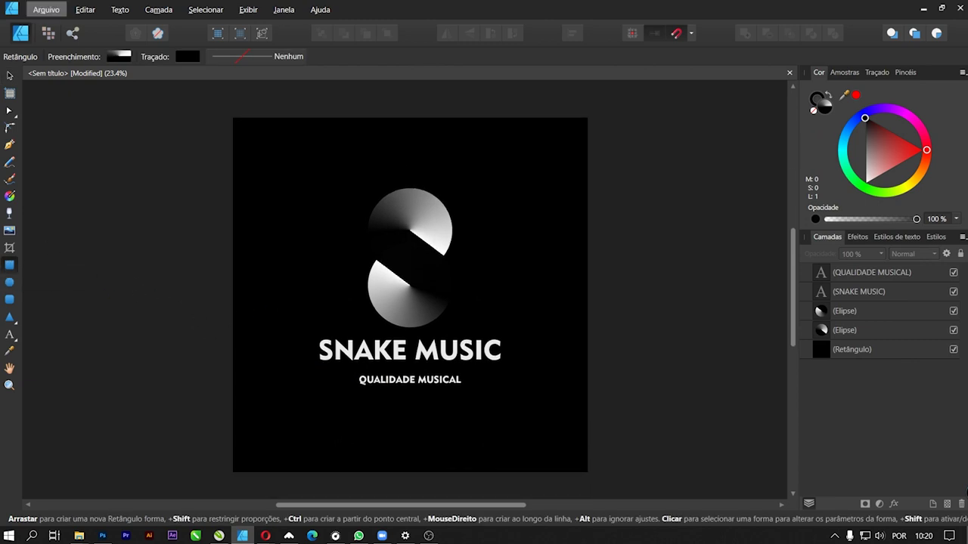
scroll(277, 329, "up", 2)
scroll(277, 330, "up", 4)
scroll(276, 330, "down", 3)
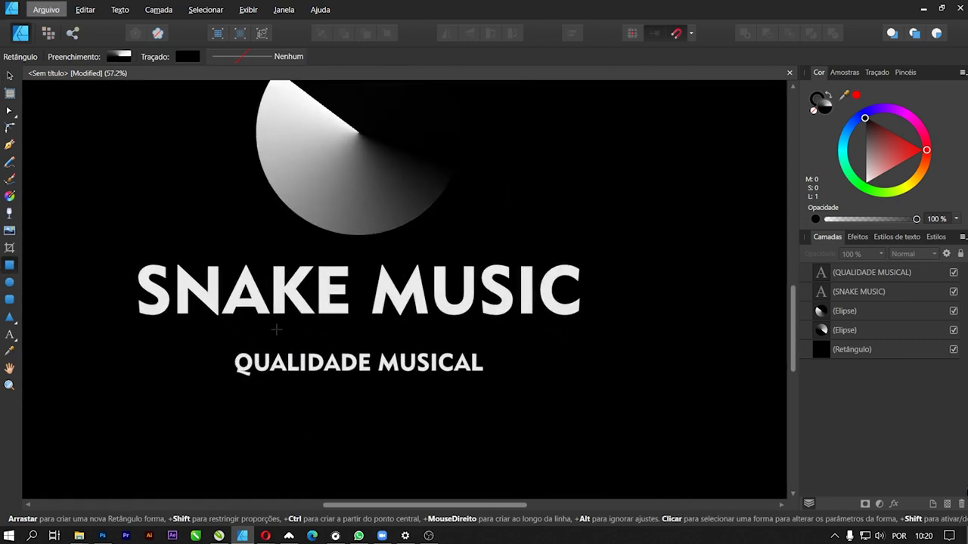
mouse_move(165, 328)
left_mouse_down()
mouse_move(611, 330)
mouse_move(590, 333)
mouse_move(580, 362)
mouse_move(601, 335)
mouse_move(595, 330)
left_mouse_up()
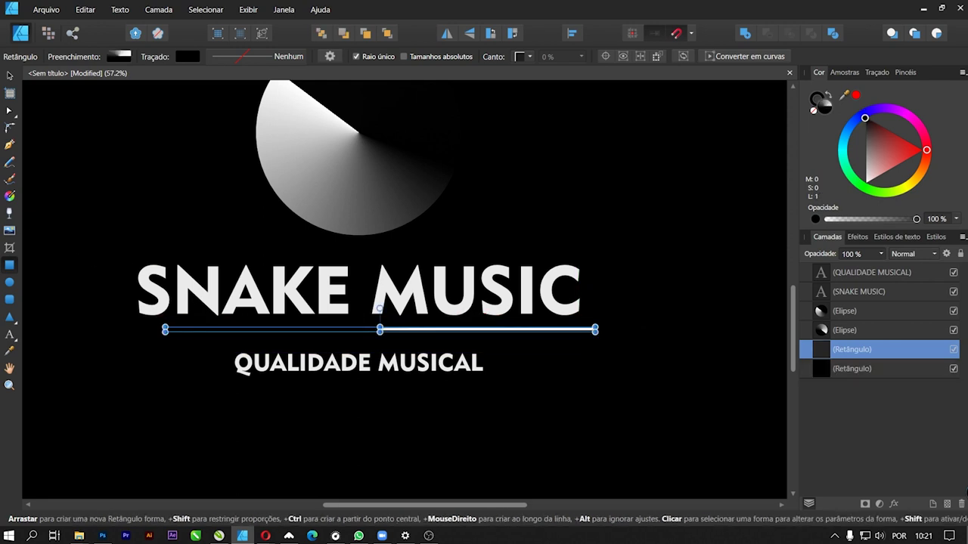
Replace the bar's gradient fill with a flat grey
left_click(9, 195)
left_click(145, 57)
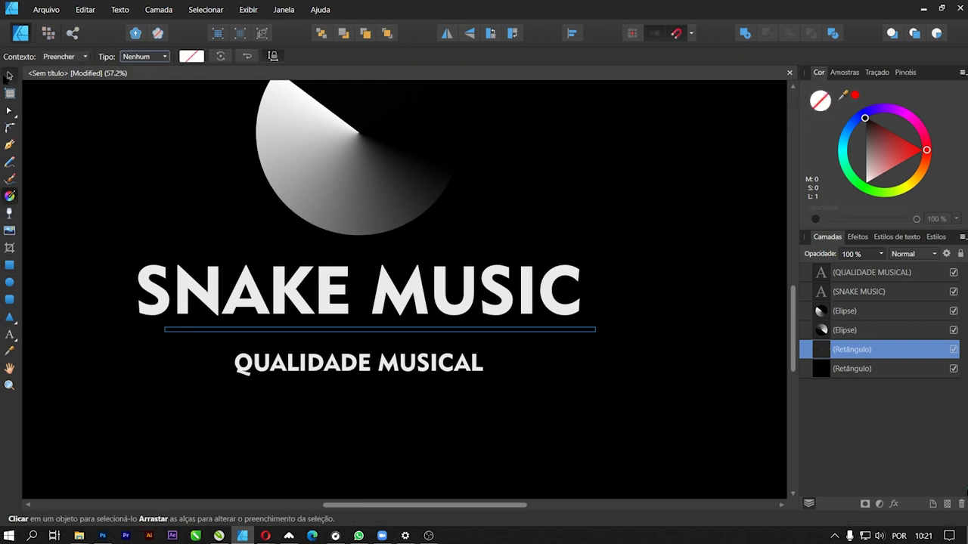
left_click(10, 75)
left_click_drag(874, 145, 865, 164)
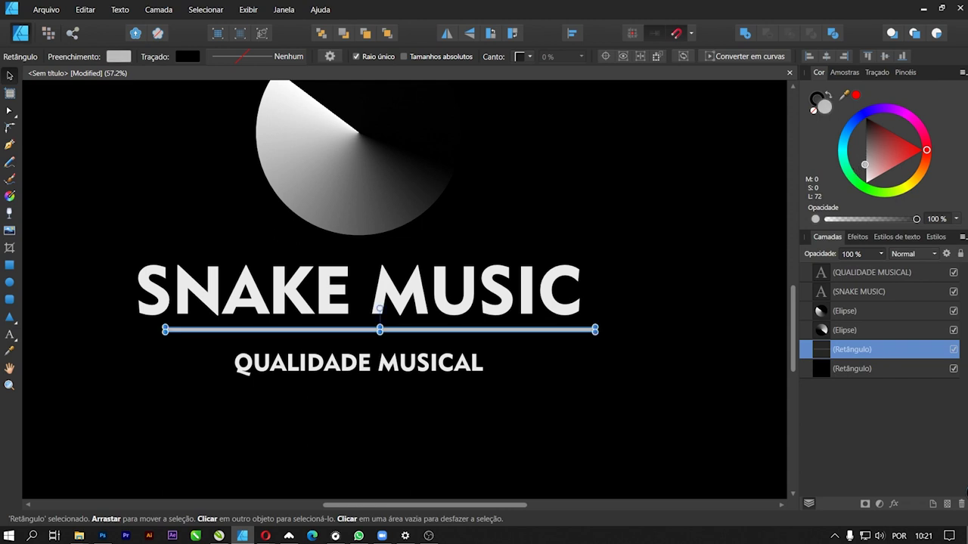
Make the bar thinner, nudge it down, and shorten it to about the title's width
scroll(437, 330, "up", 3)
scroll(436, 330, "up", 3)
left_click_drag(361, 342, 361, 333)
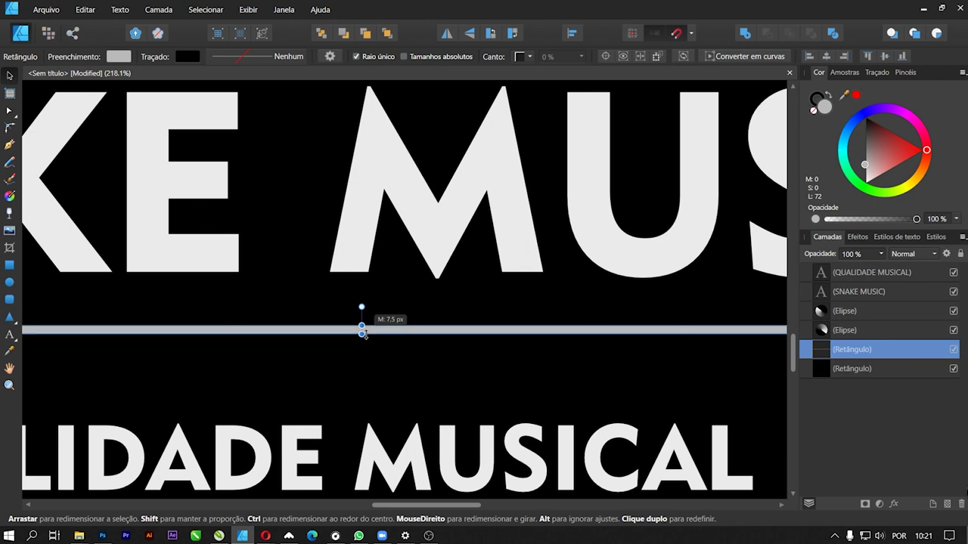
scroll(361, 363, "down", 3)
scroll(361, 364, "down", 2)
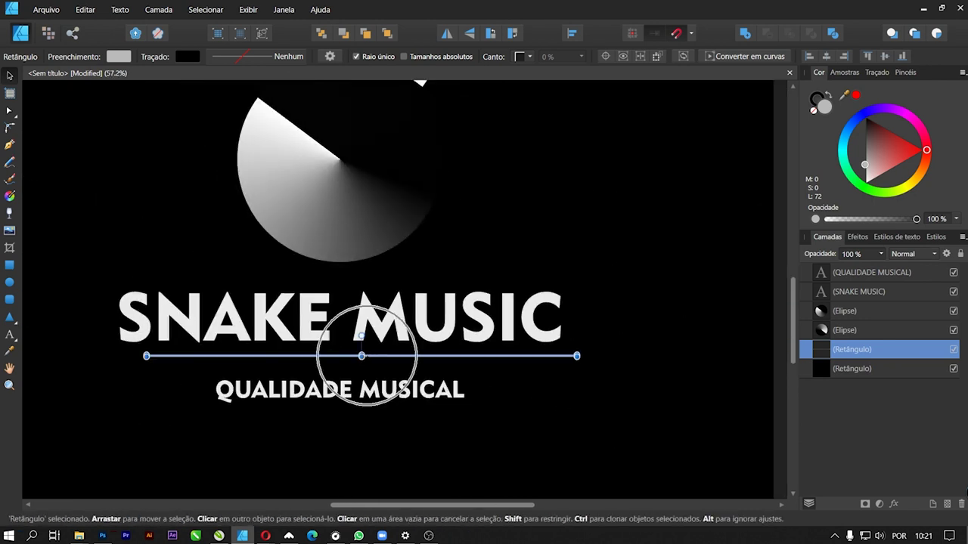
left_click_drag(372, 356, 361, 356)
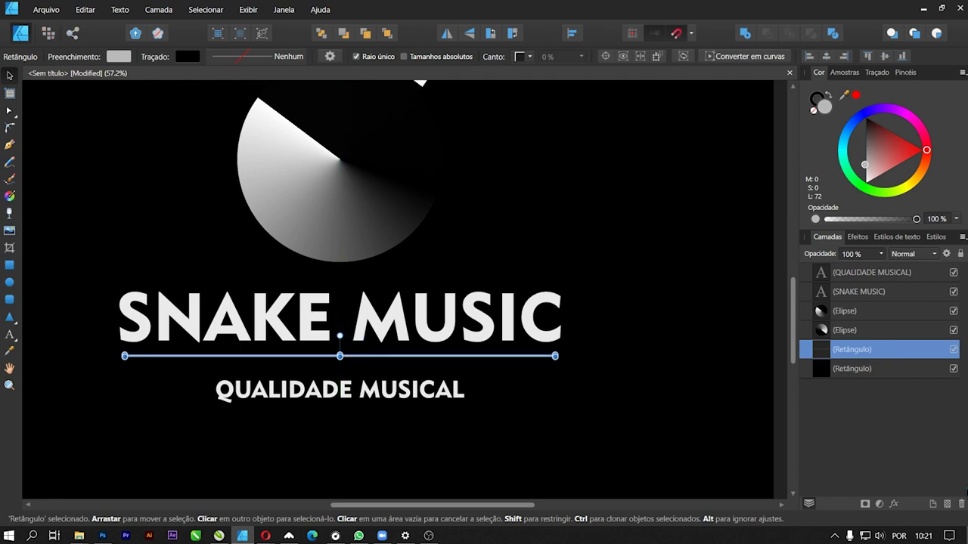
scroll(556, 357, "up", 3)
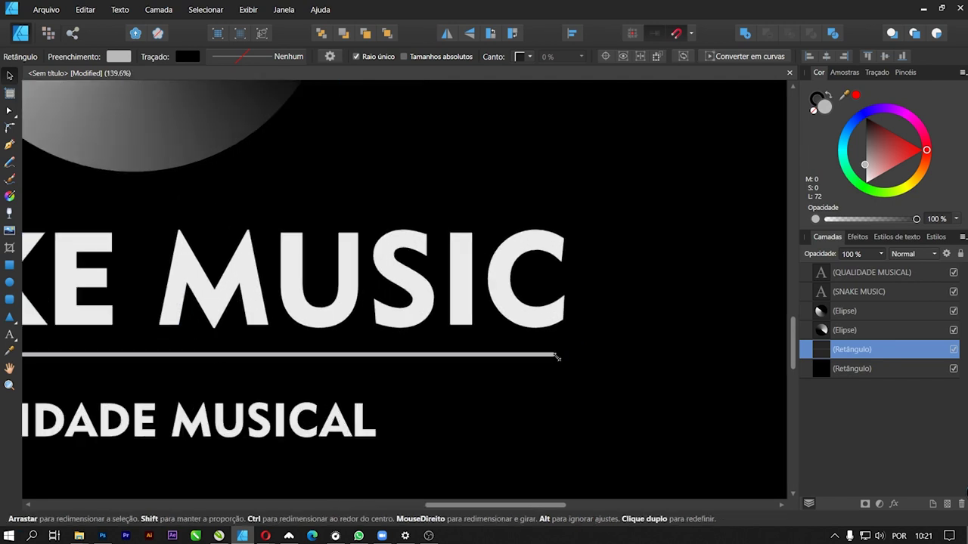
scroll(556, 356, "up", 2)
left_click_drag(550, 351, 387, 352)
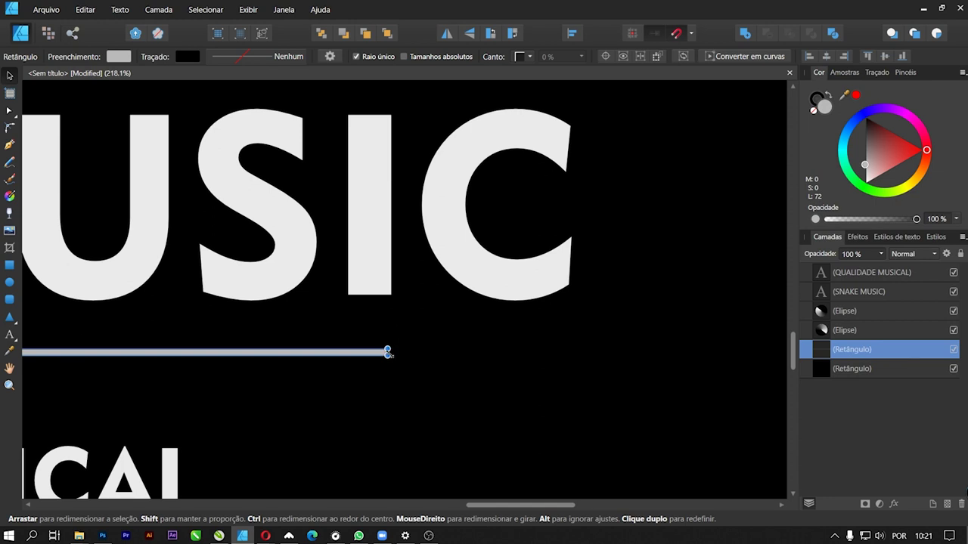
Move QUALIDADE MUSICAL up slightly beneath the divider line
scroll(420, 351, "down", 3)
scroll(454, 376, "down", 4)
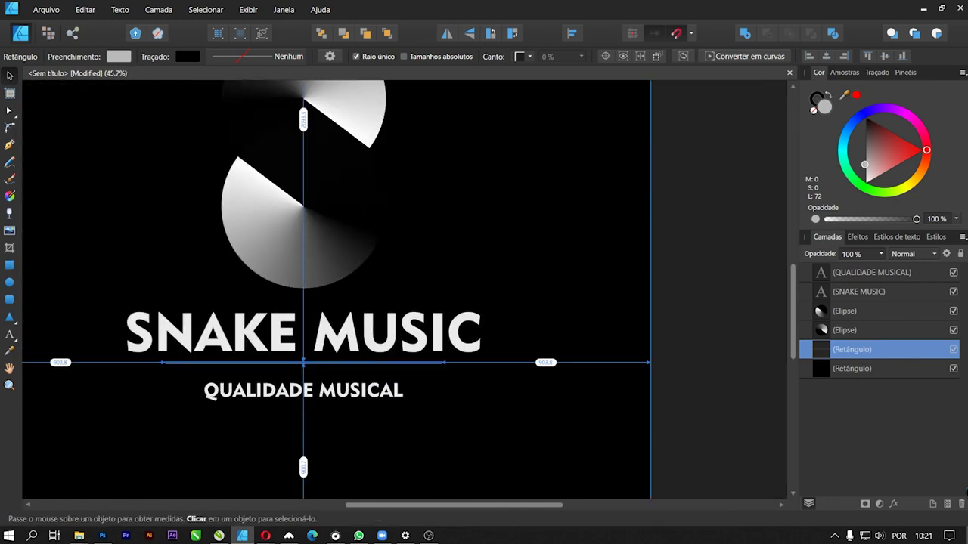
scroll(324, 385, "up", 1)
scroll(324, 385, "up", 1)
left_click_drag(299, 402, 299, 387)
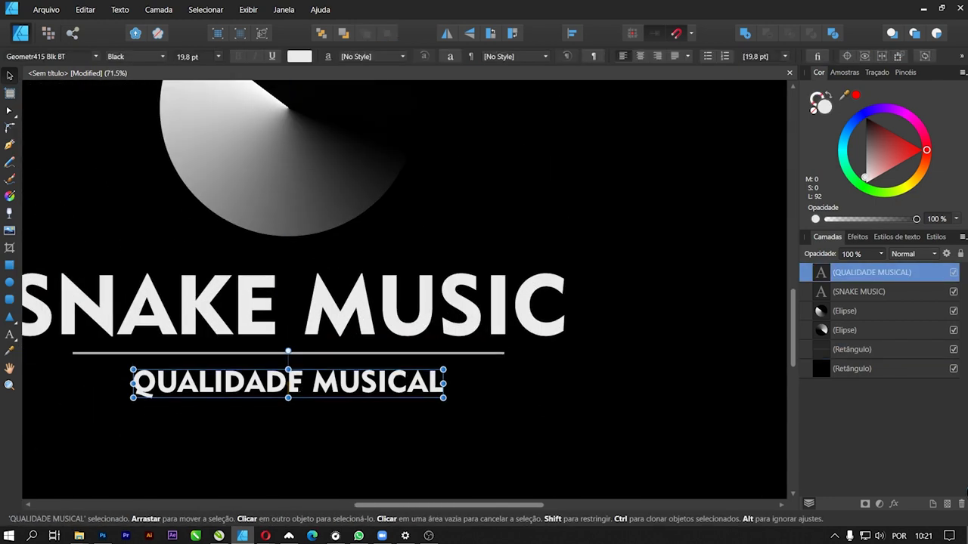
Clone the grey divider below QUALIDADE MUSICAL and raise the subtitle to sit between both lines
left_click(309, 351)
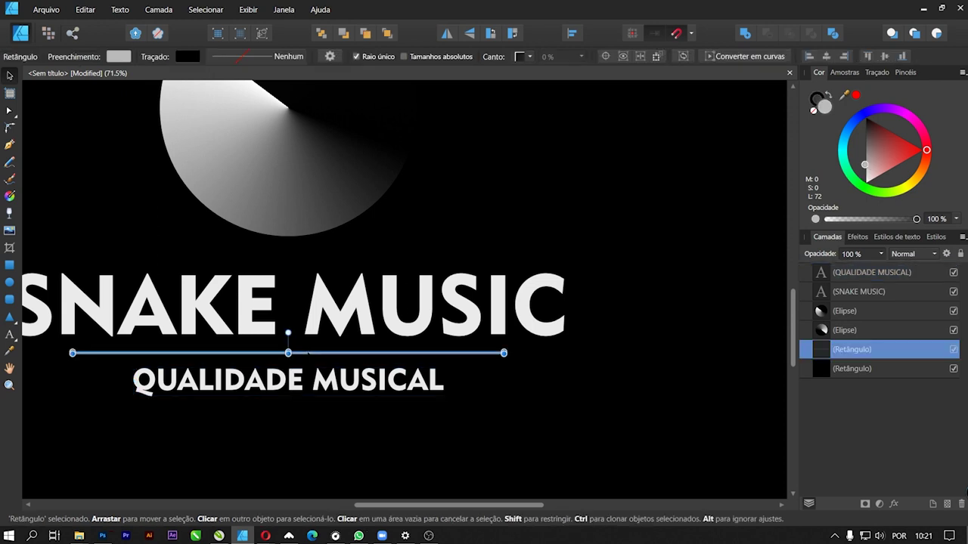
left_click_drag(309, 352, 303, 399)
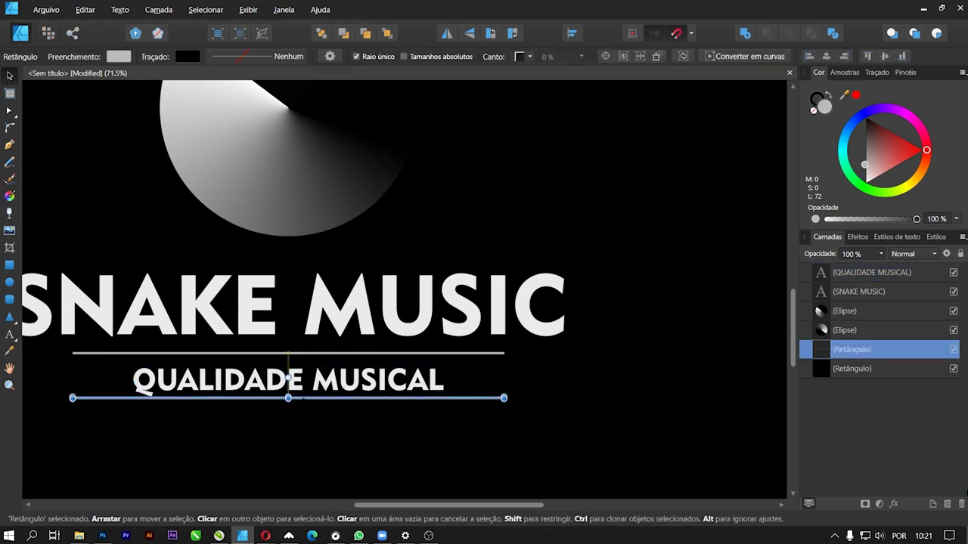
left_click(322, 383)
left_click_drag(324, 383, 325, 378)
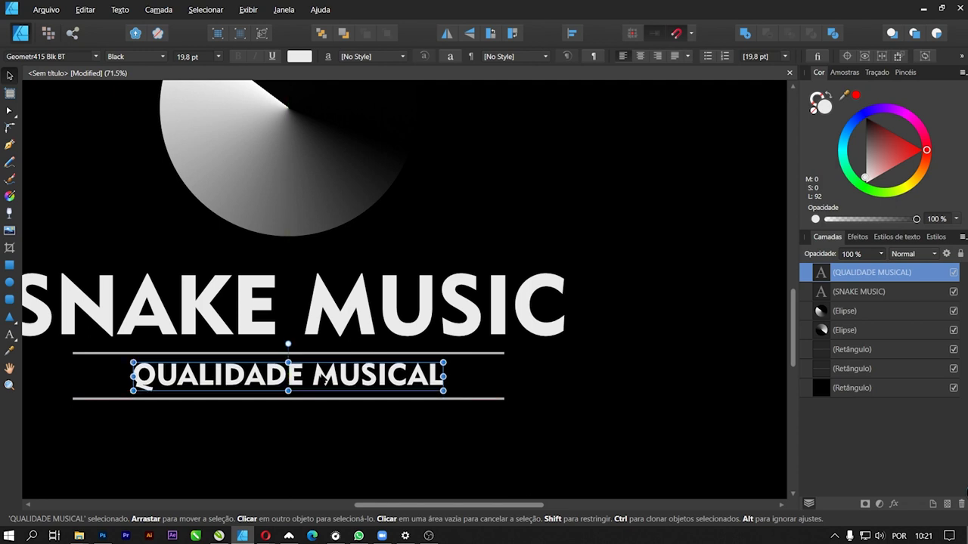
left_click(325, 399)
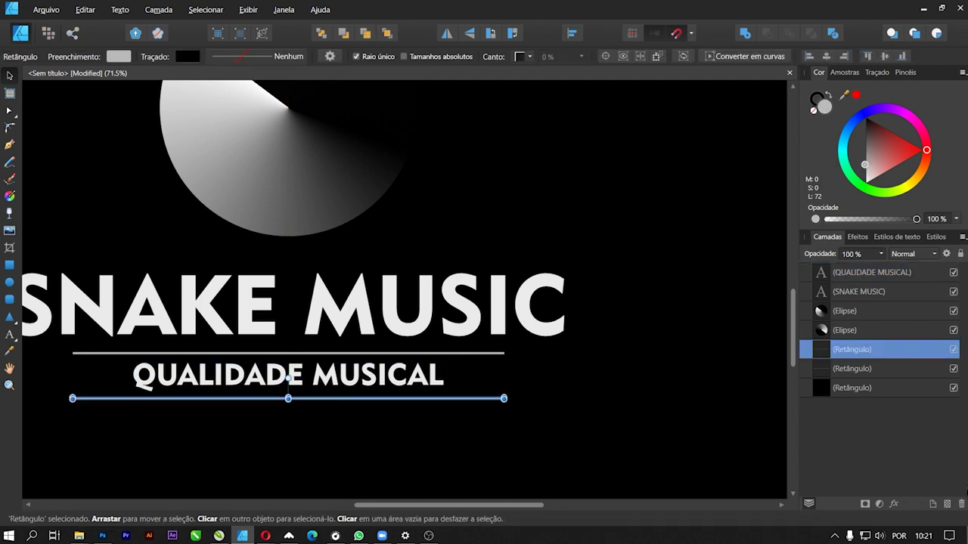
left_click(288, 376)
left_click(334, 378)
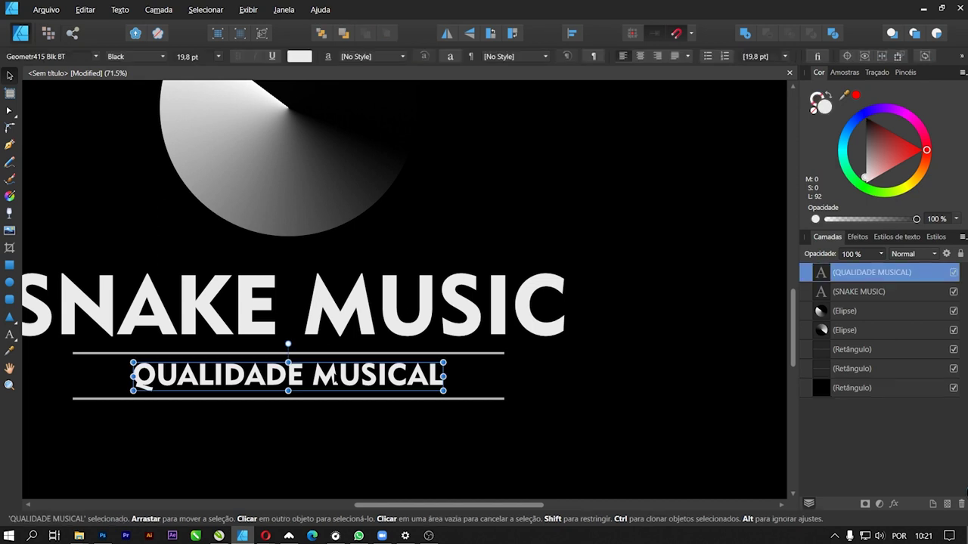
key("ctrl+0")
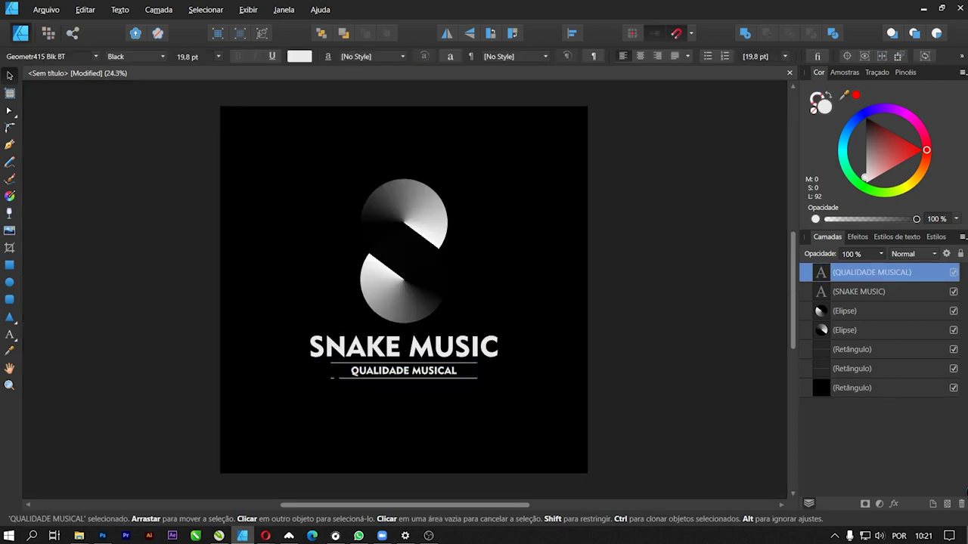
left_click(669, 348)
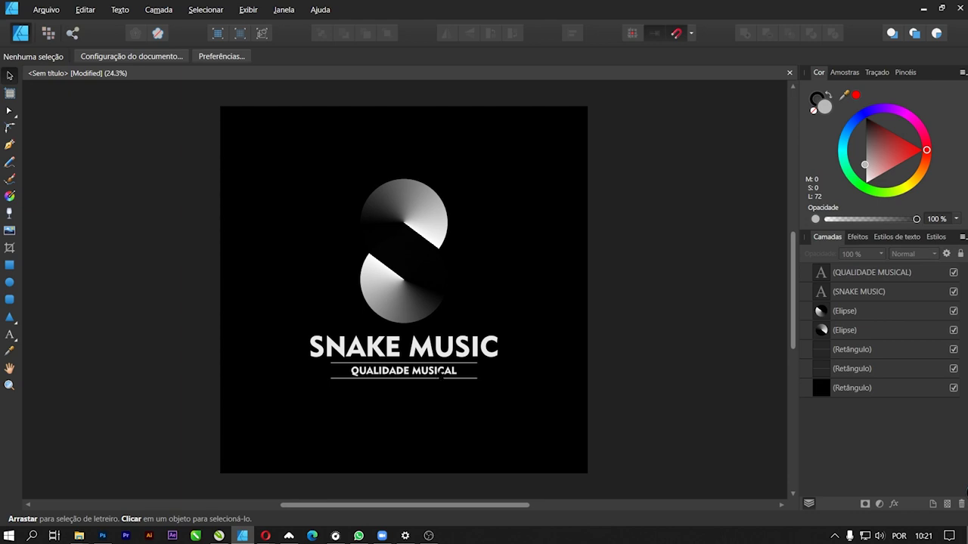
Make SNAKE MUSIC and QUALIDADE MUSICAL a lighter grey, lightness 80
left_click(441, 372)
left_click(439, 352, "shift")
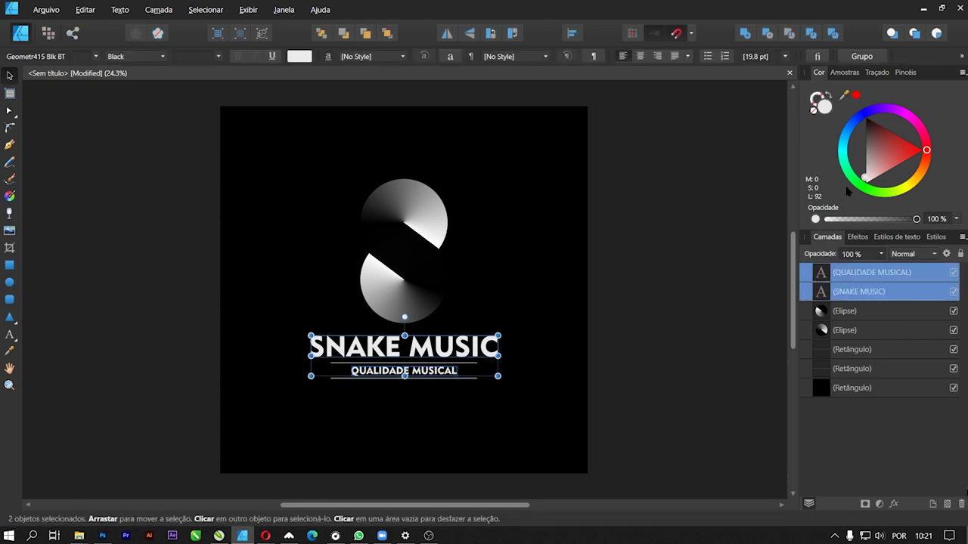
left_click_drag(873, 170, 864, 172)
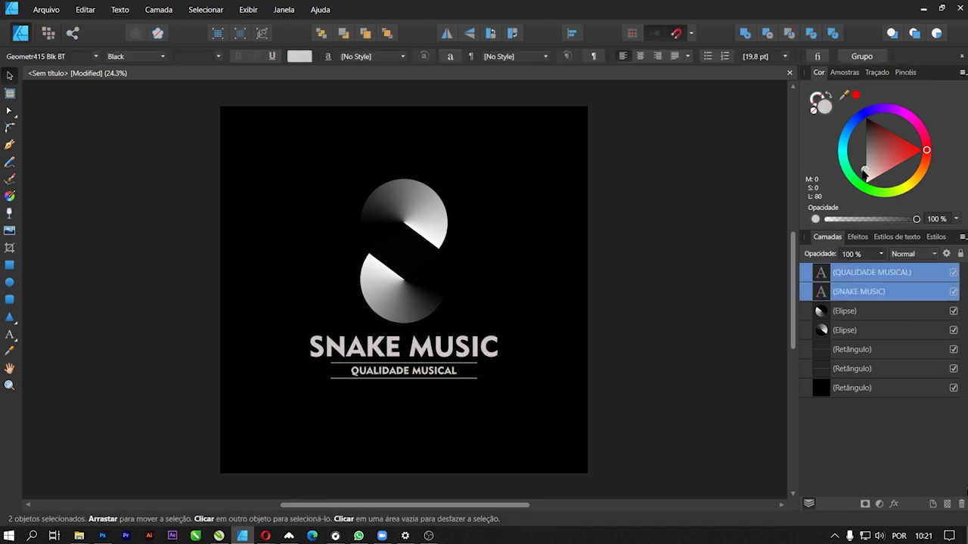
left_click(618, 222)
Move all logo parts down to snap onto the page centre, then hide the guides
left_click(425, 217)
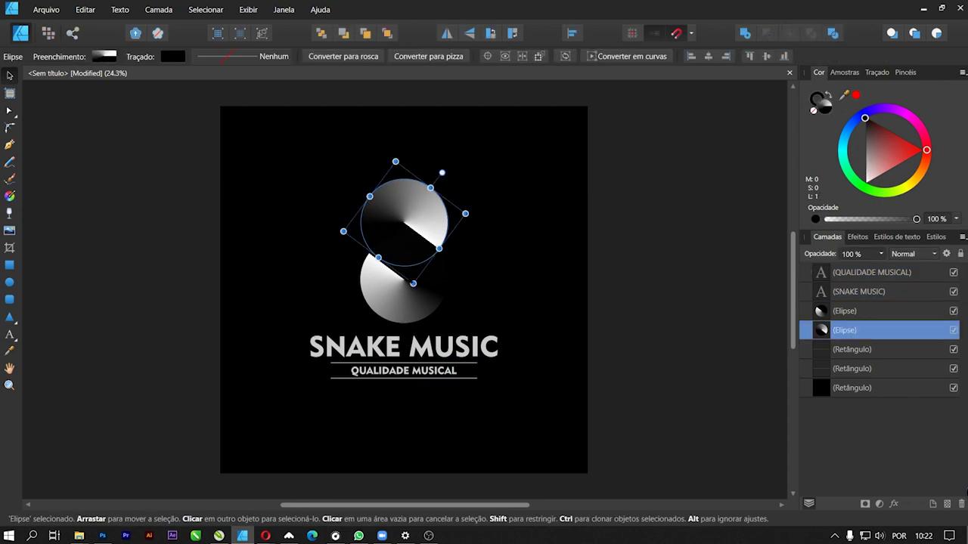
left_click(390, 291, "shift")
left_click(396, 353, "shift")
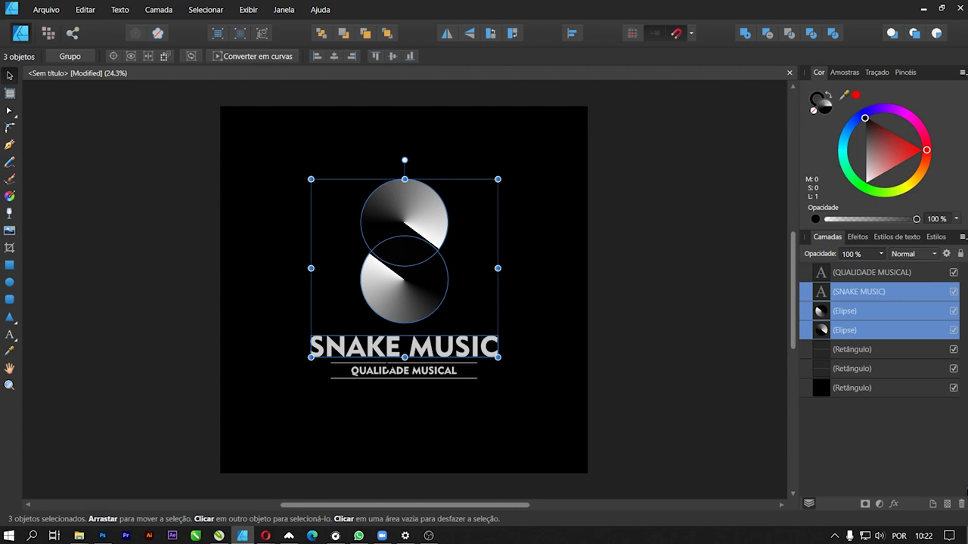
left_click(887, 369)
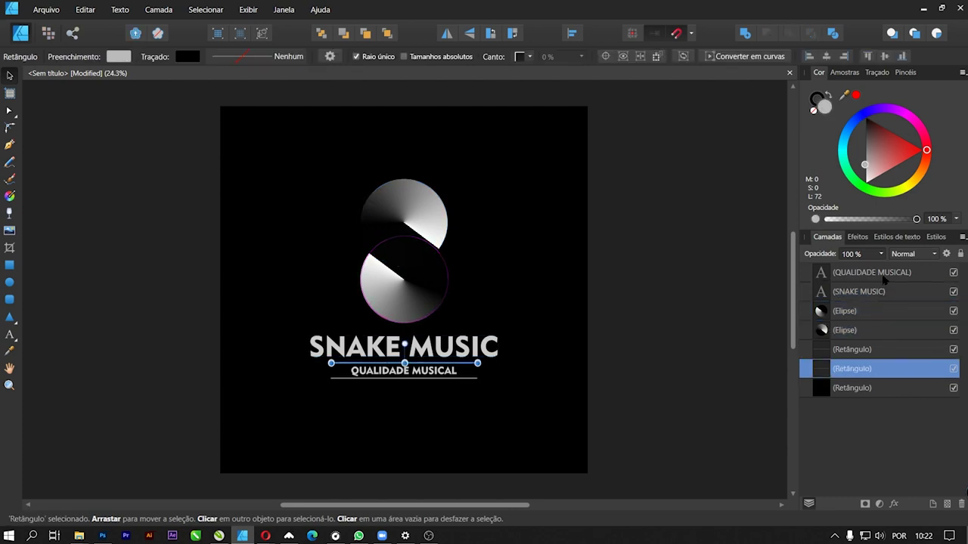
left_click(883, 278, "shift")
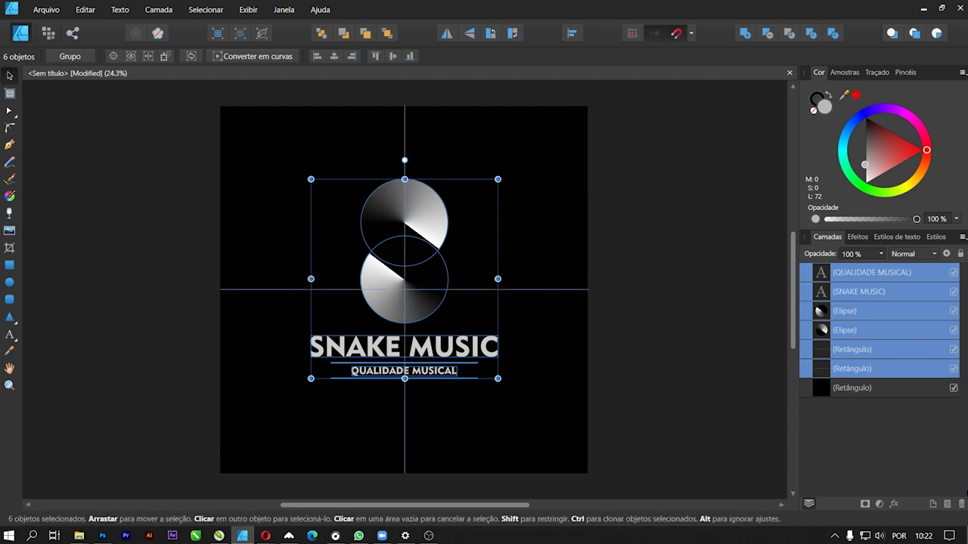
left_click_drag(333, 279, 332, 289)
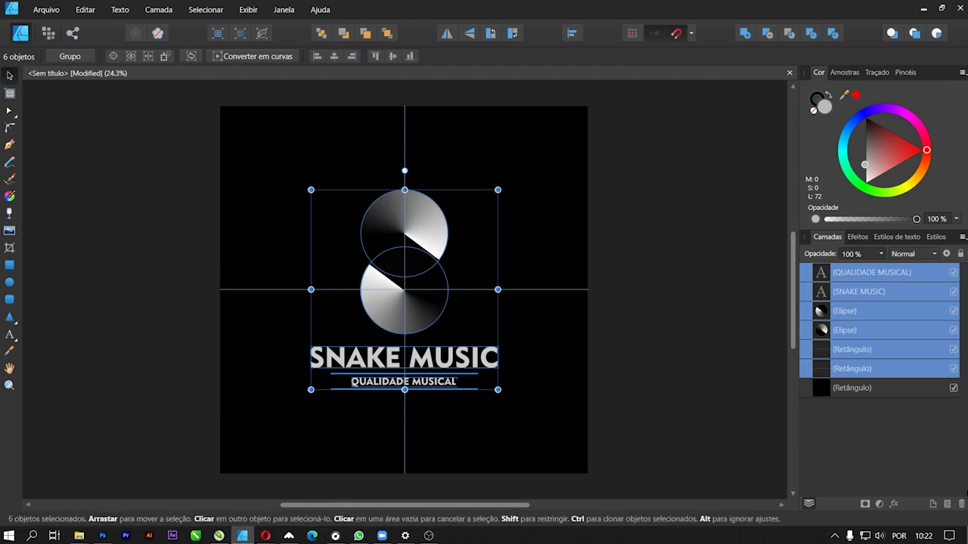
left_click(666, 331)
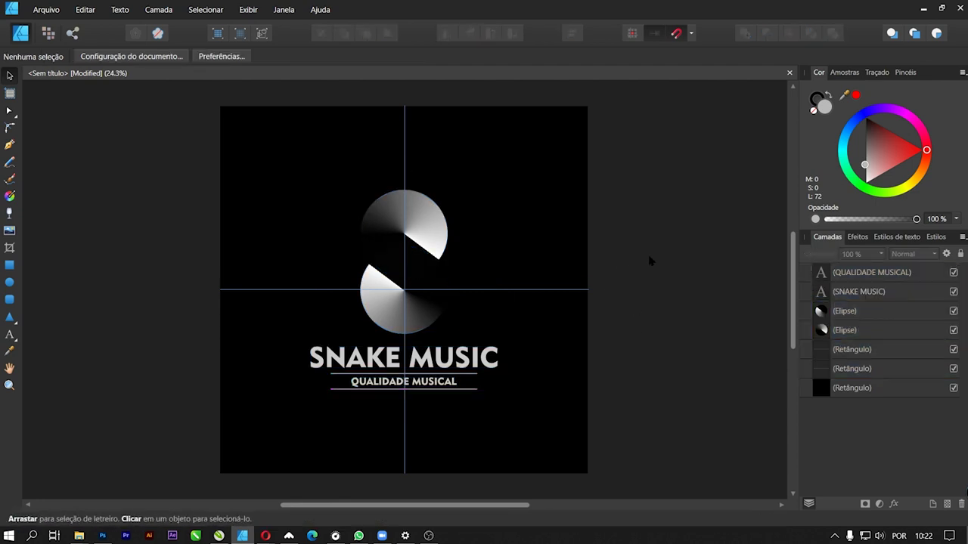
key("ctrl+semicolon")
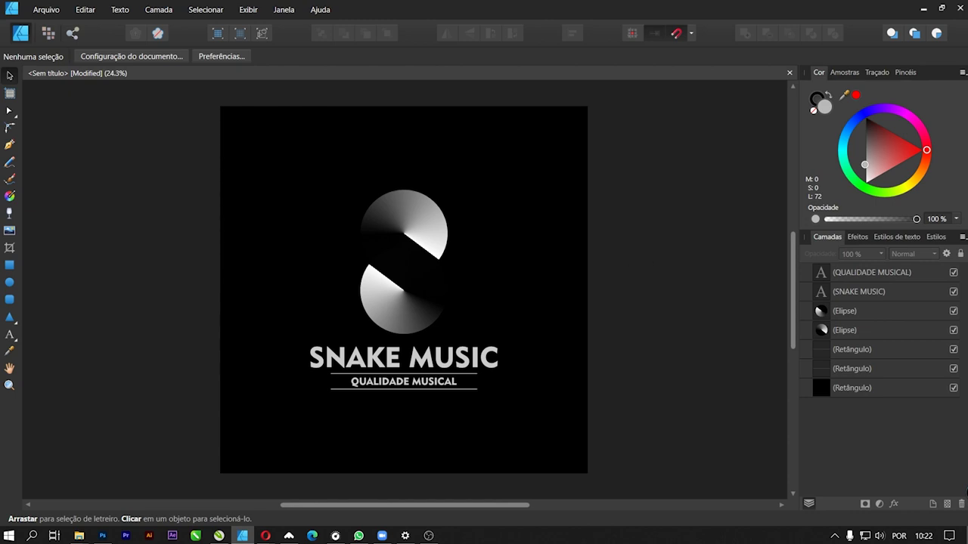
With the black background rectangle selected, choose the studio photo from the Desktop to place
left_click(567, 280)
left_click(685, 413)
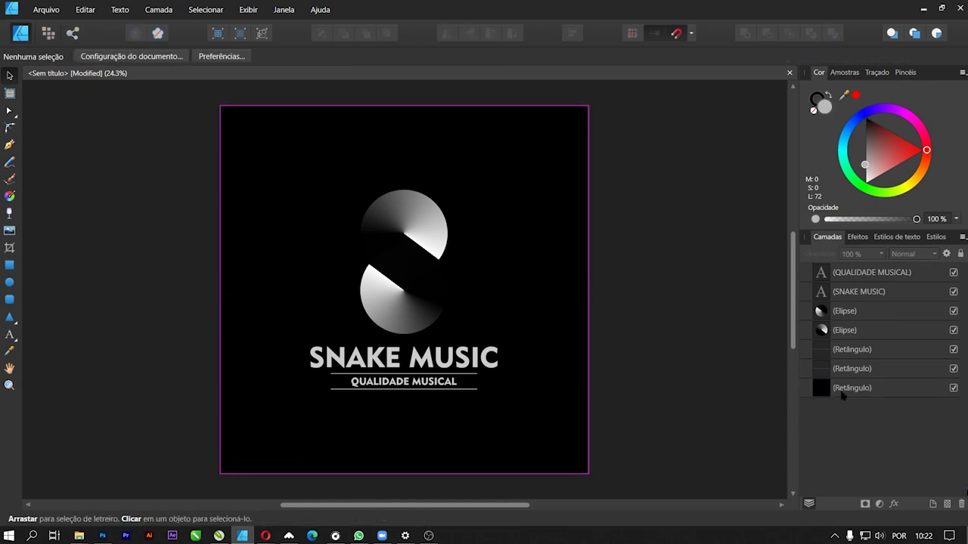
left_click(851, 391)
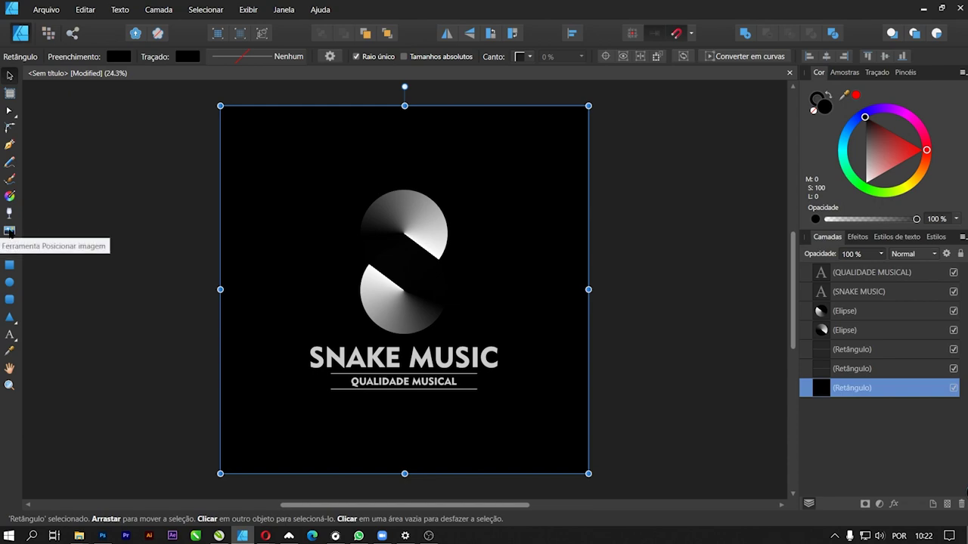
left_click(10, 231)
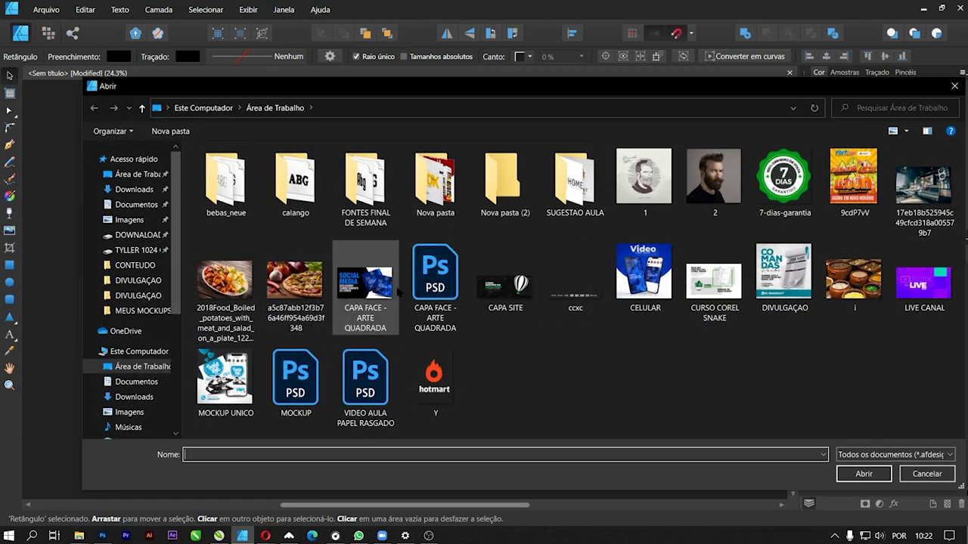
left_click(923, 181)
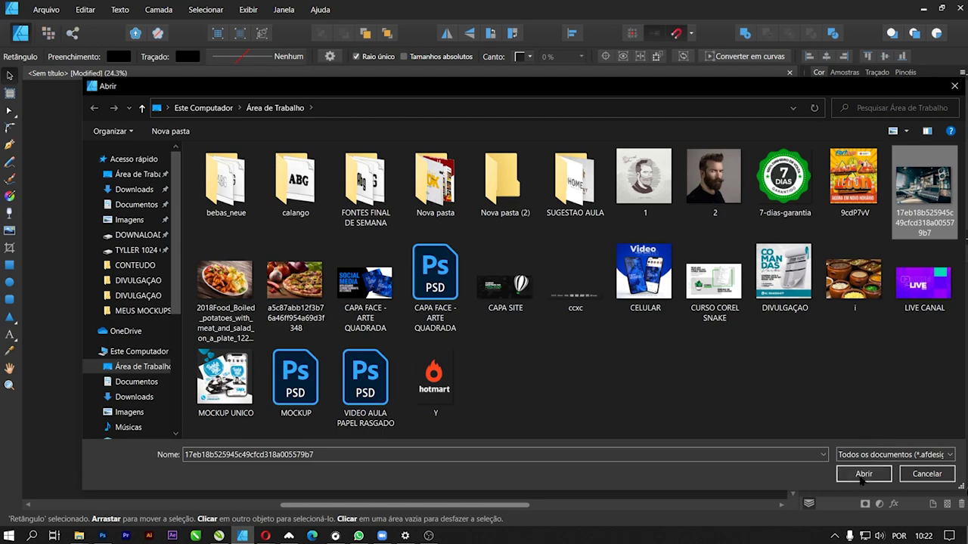
left_click(862, 475)
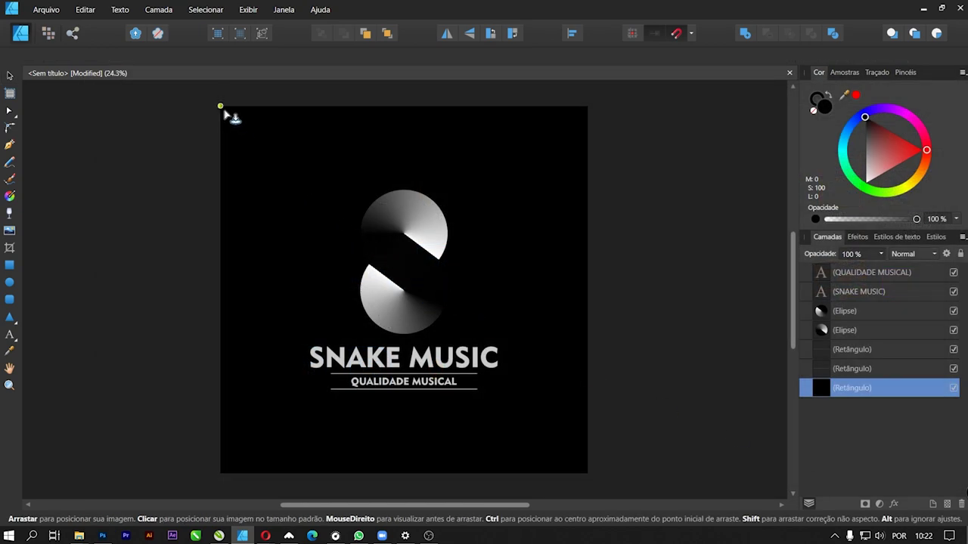
Place the studio photo from the artboard's top-left corner, then shift and resize it to cover the square
left_click_drag(224, 112, 715, 488)
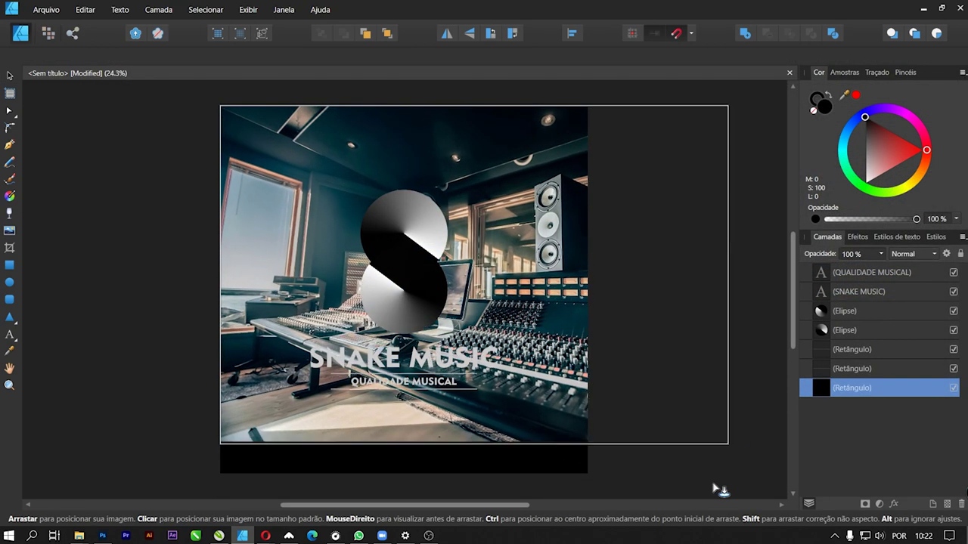
left_click_drag(714, 488, 730, 467)
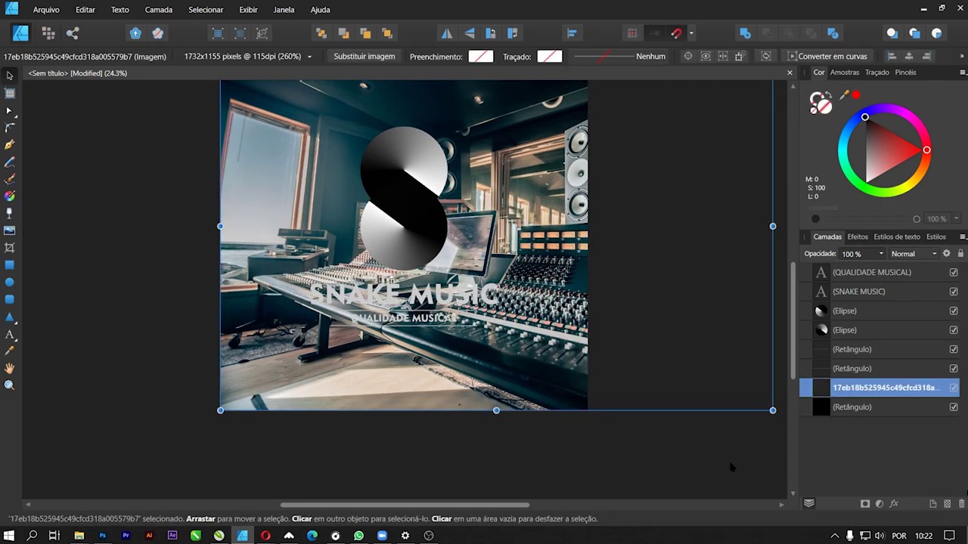
left_click_drag(642, 363, 570, 364)
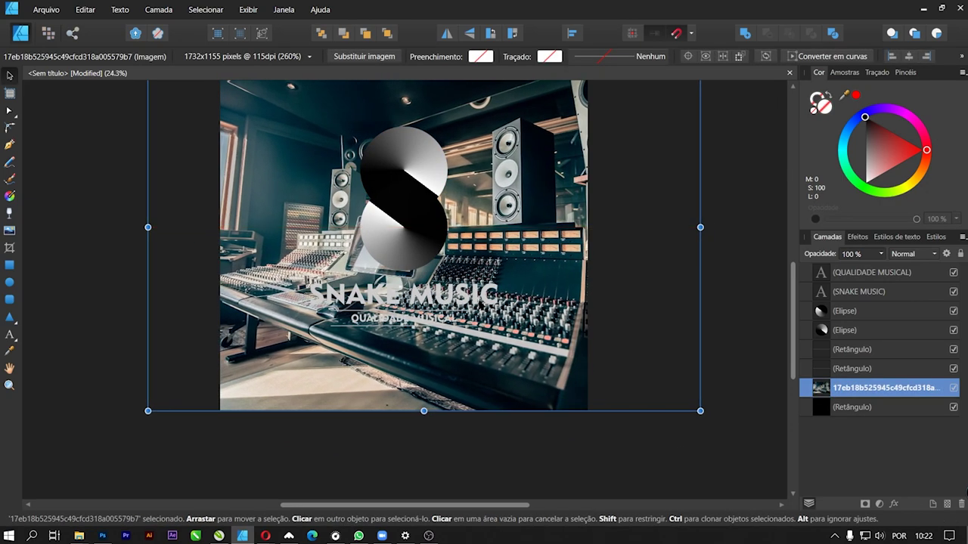
scroll(450, 403, "up", 3)
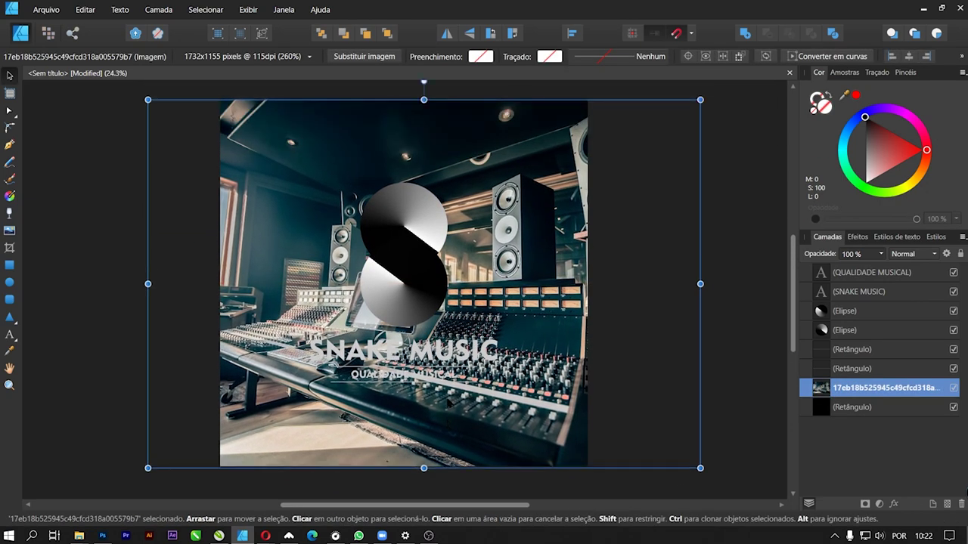
left_click_drag(450, 403, 357, 403)
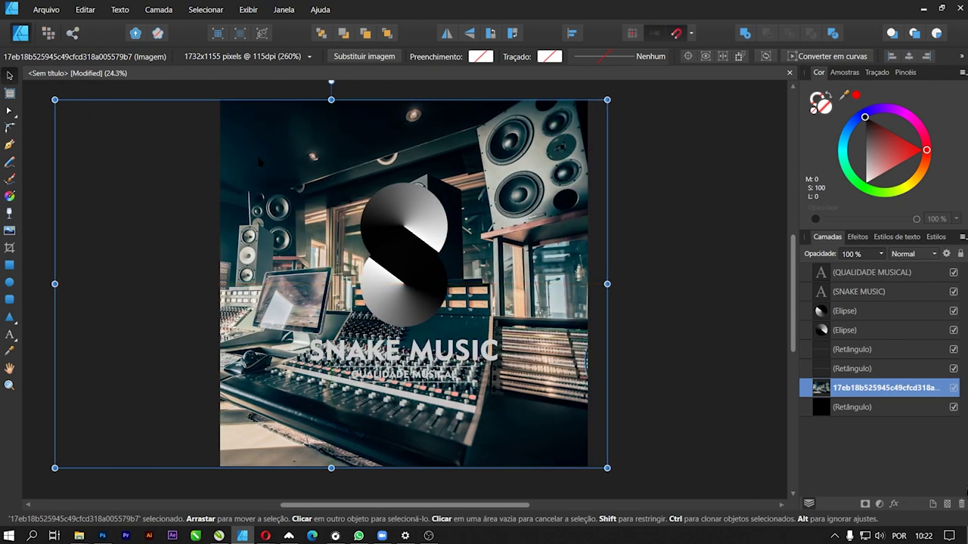
scroll(77, 133, "up", 3)
scroll(76, 133, "left", 3)
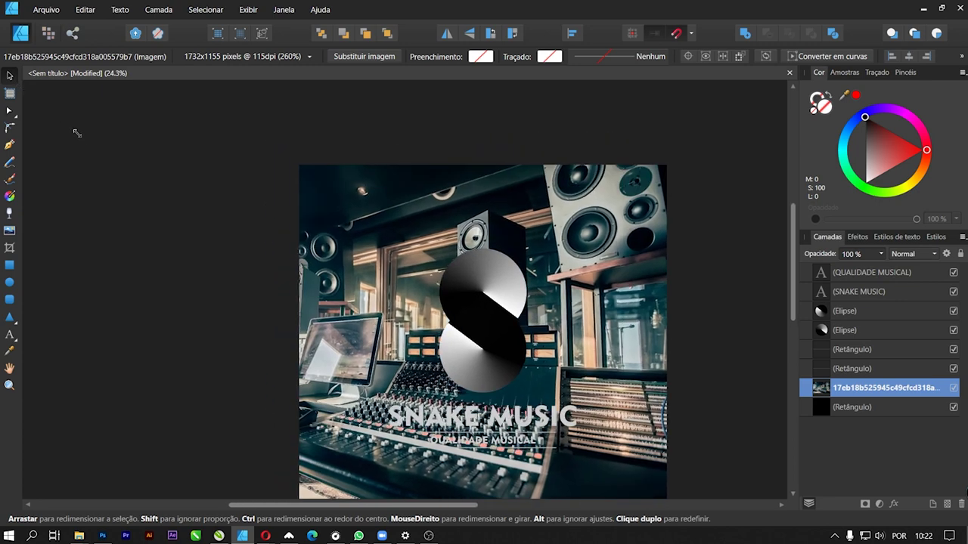
left_click_drag(76, 133, 98, 141)
left_click(731, 270)
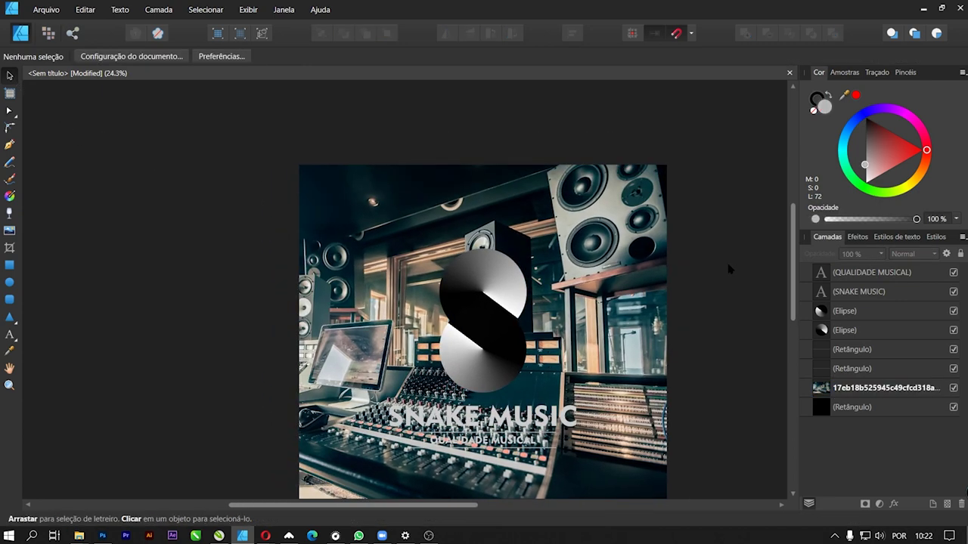
scroll(731, 270, "down", 3)
scroll(731, 270, "right", 3)
left_click(556, 242)
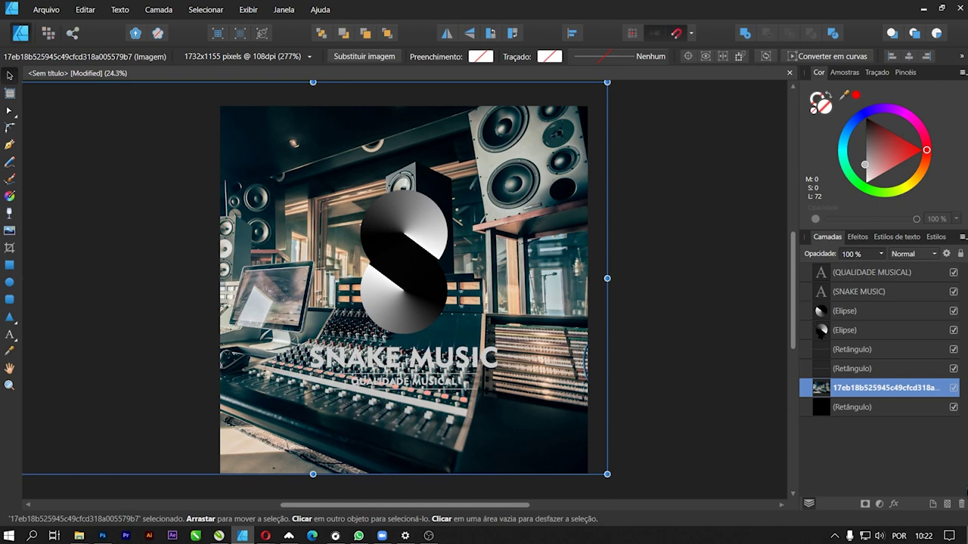
Apply a Preto e branco adjustment to the studio photo and lower its opacity to 25%
left_click(878, 503)
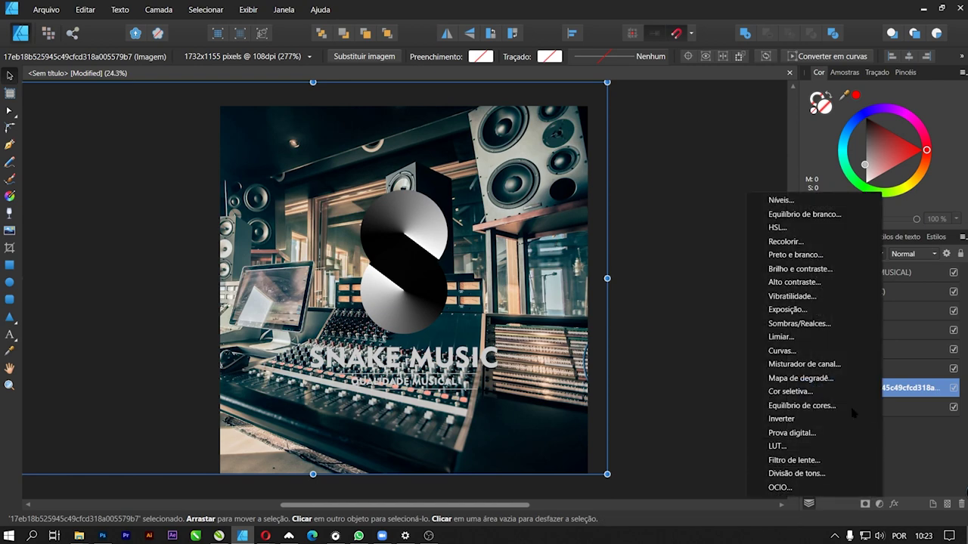
left_click(817, 256)
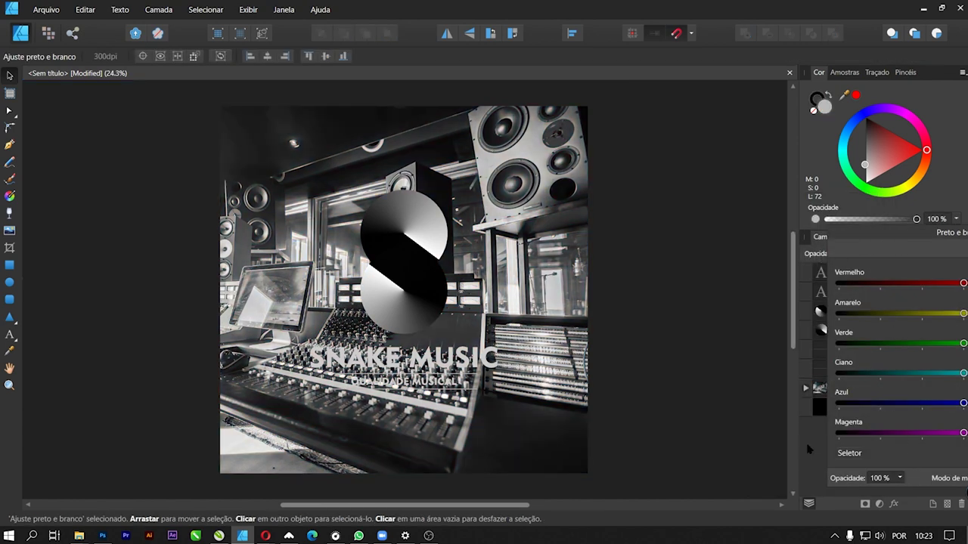
left_click_drag(896, 239, 618, 236)
left_click(815, 231)
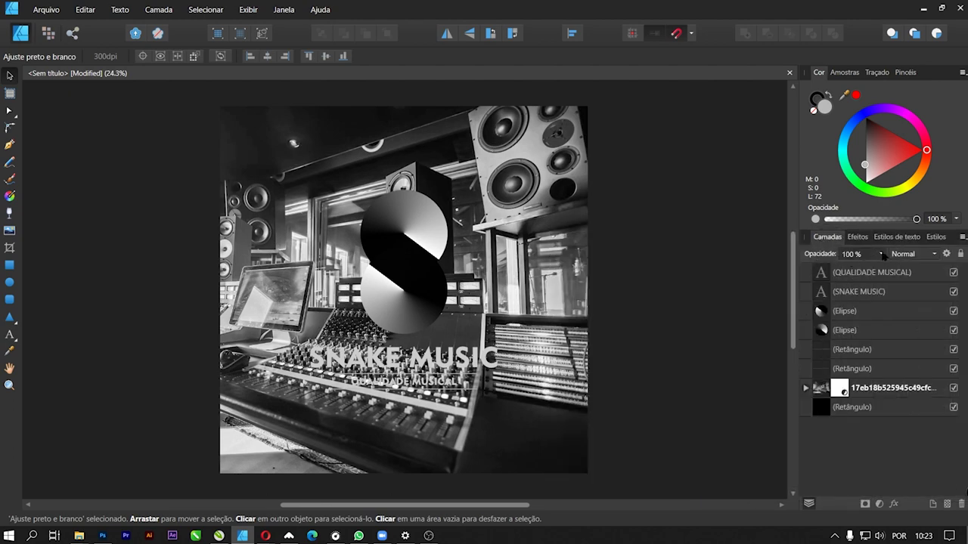
left_click(883, 390)
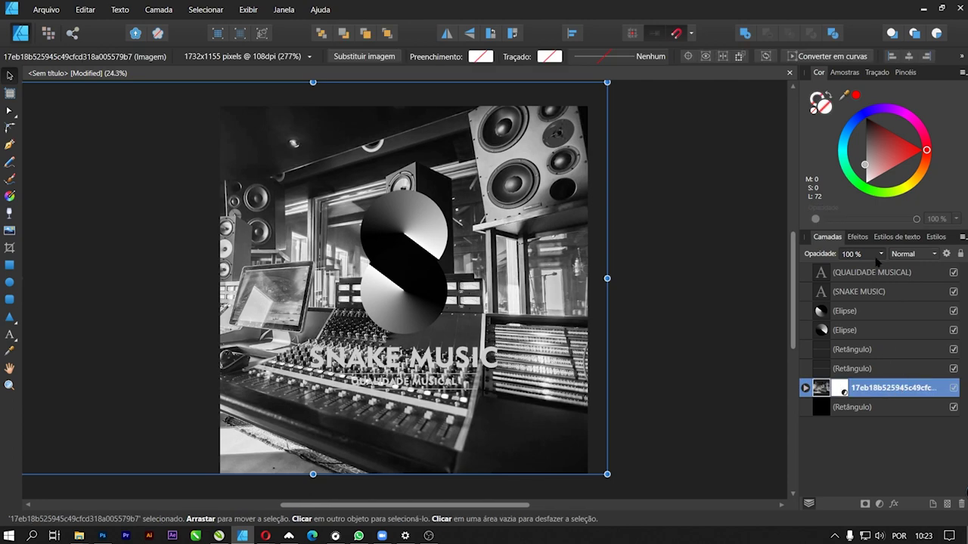
left_click_drag(875, 259, 813, 266)
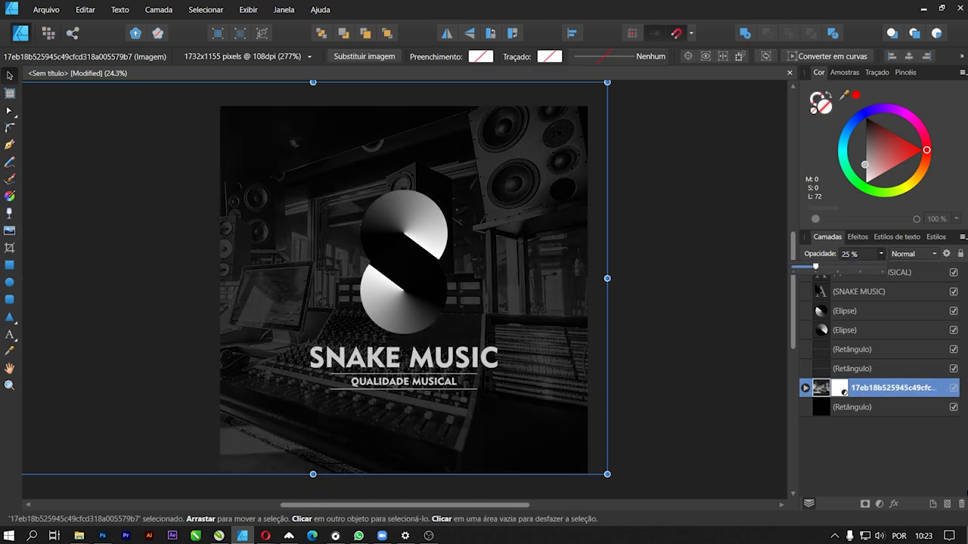
left_click(659, 323)
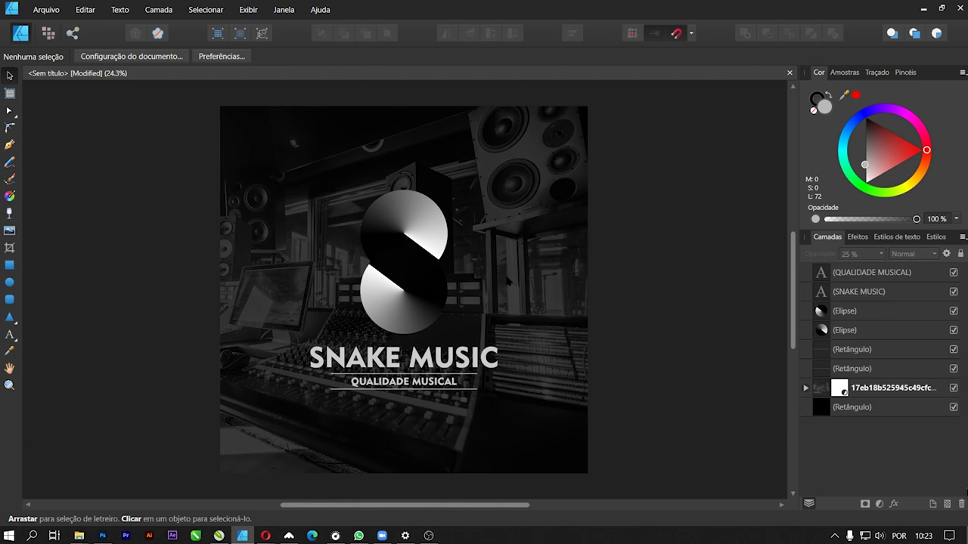
Add a new layer, Camada1, positioned just above the studio photo
left_click(508, 281)
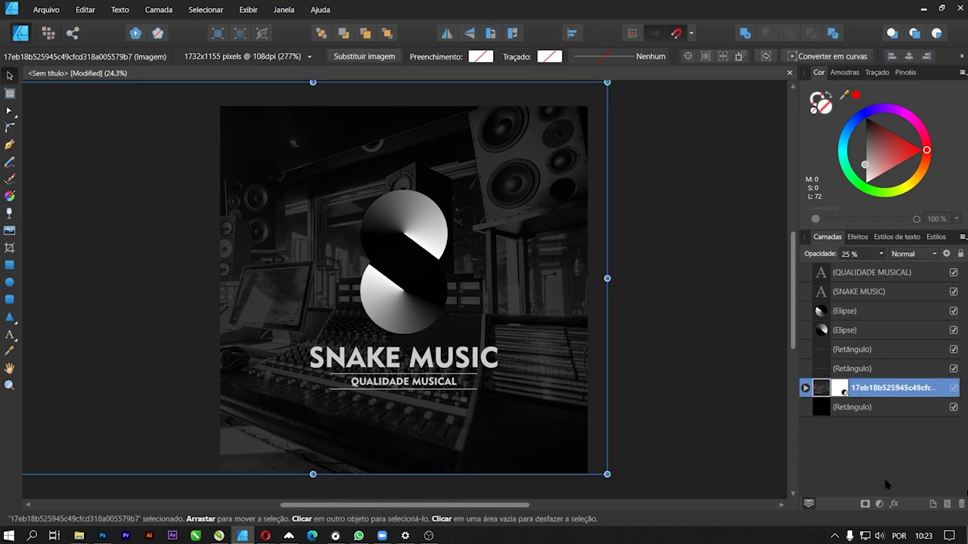
left_click(933, 504)
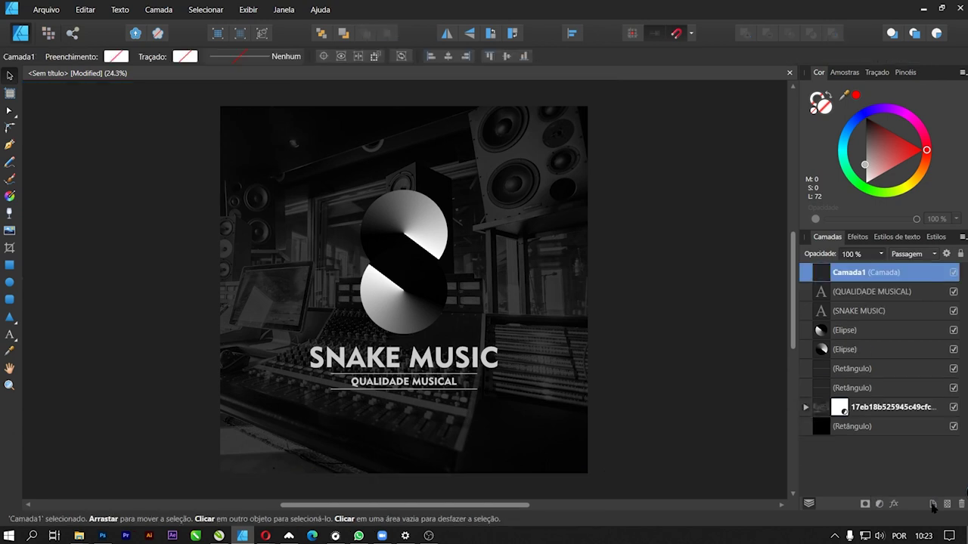
left_click_drag(822, 274, 844, 406)
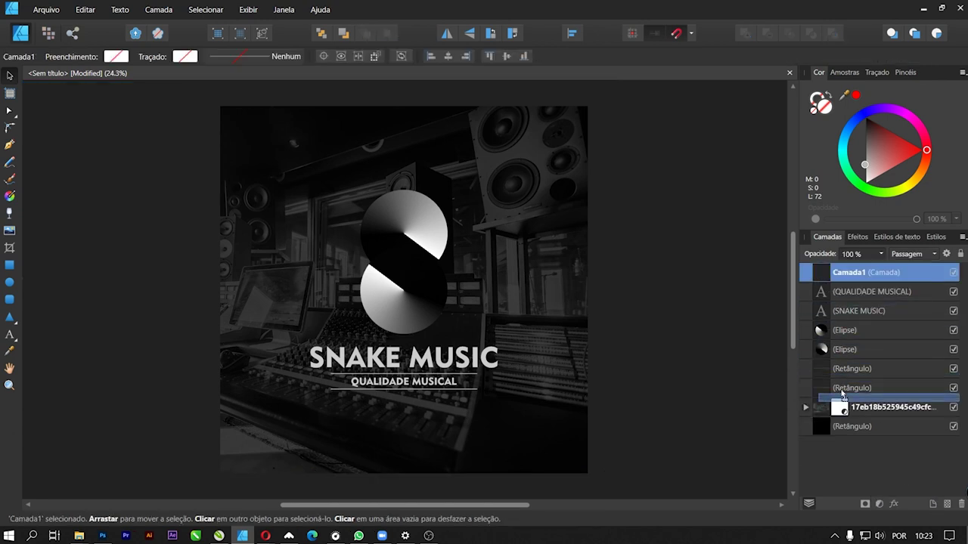
left_click_drag(844, 406, 842, 401)
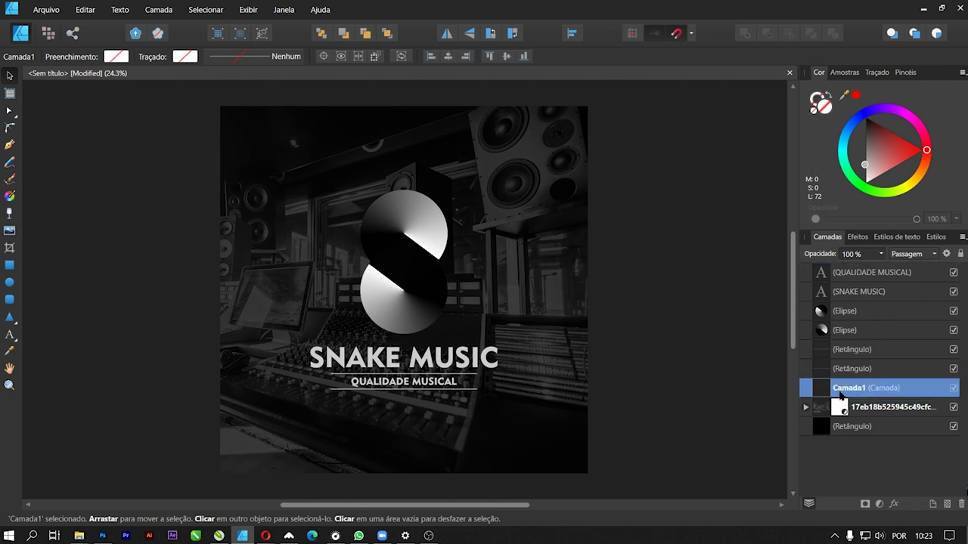
In Pixel Persona, widen the Paint Brush to about 2677 px, paint on Camada1, and return to Designer persona
left_click(48, 34)
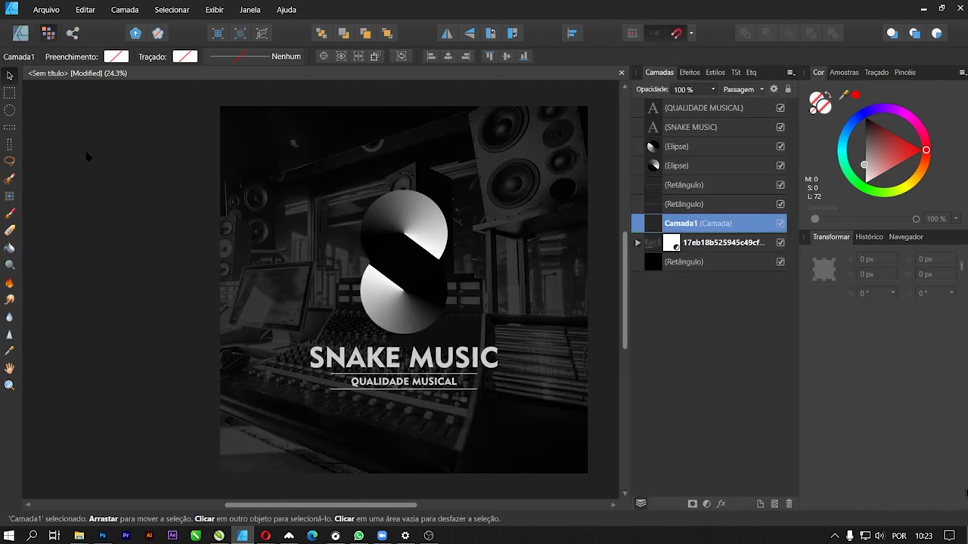
left_click(10, 214)
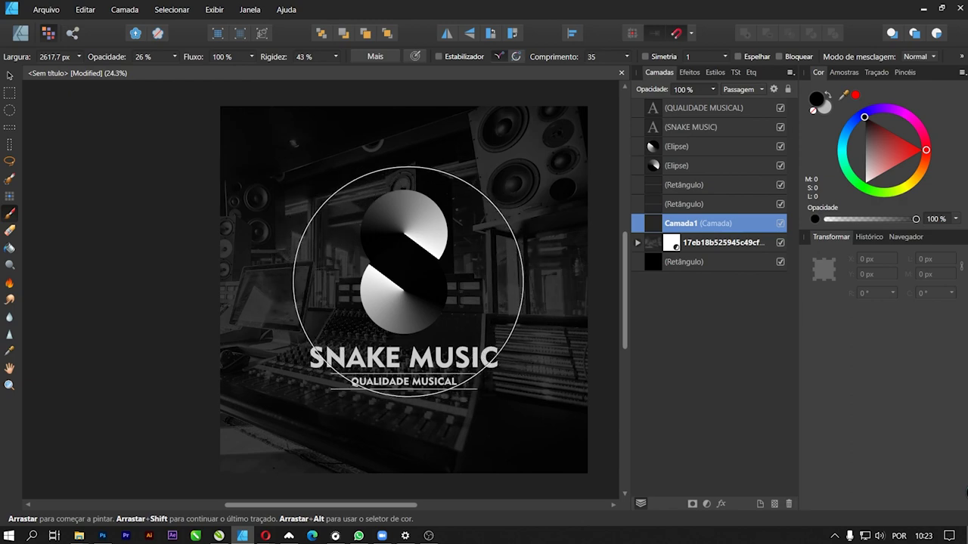
key("ctrl+shift+n")
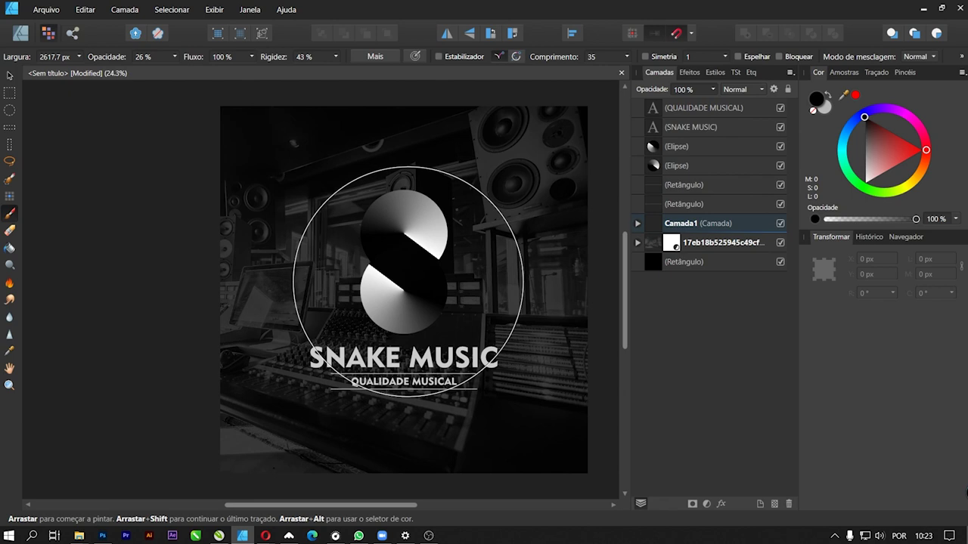
left_click_drag(408, 282, 417, 245)
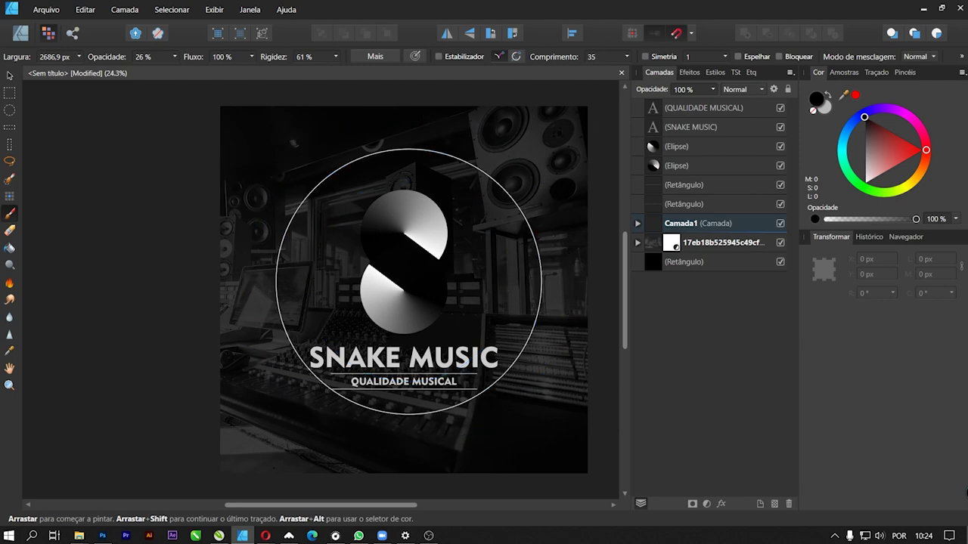
left_click(410, 269)
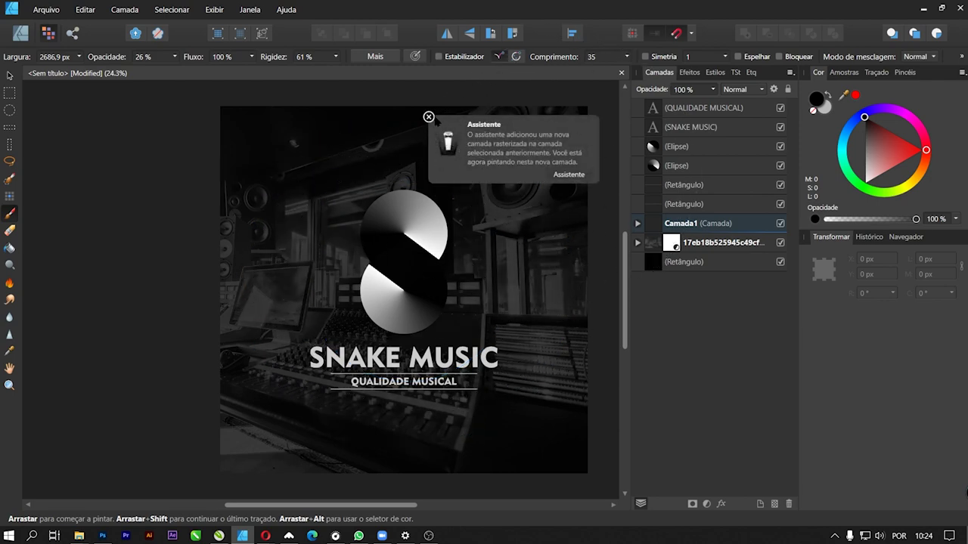
left_click(429, 117)
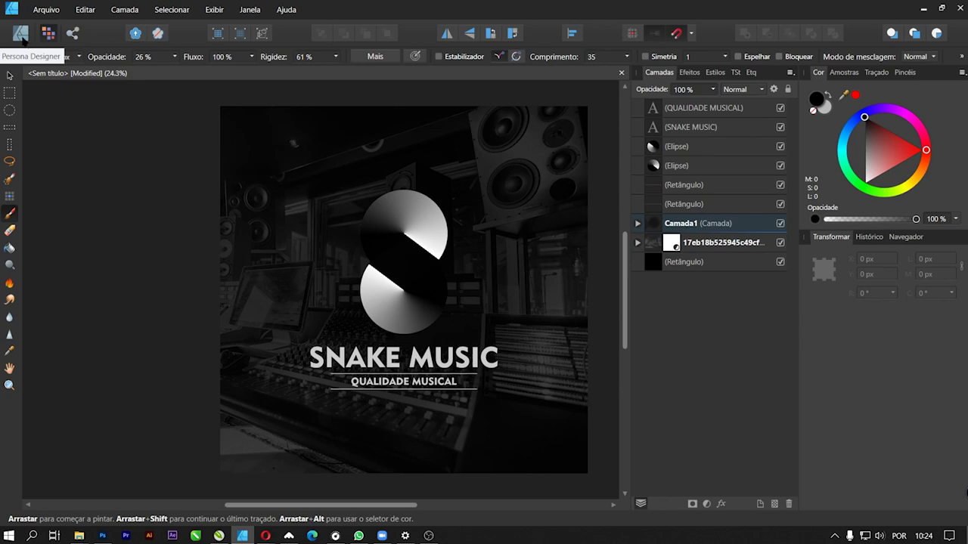
left_click(21, 34)
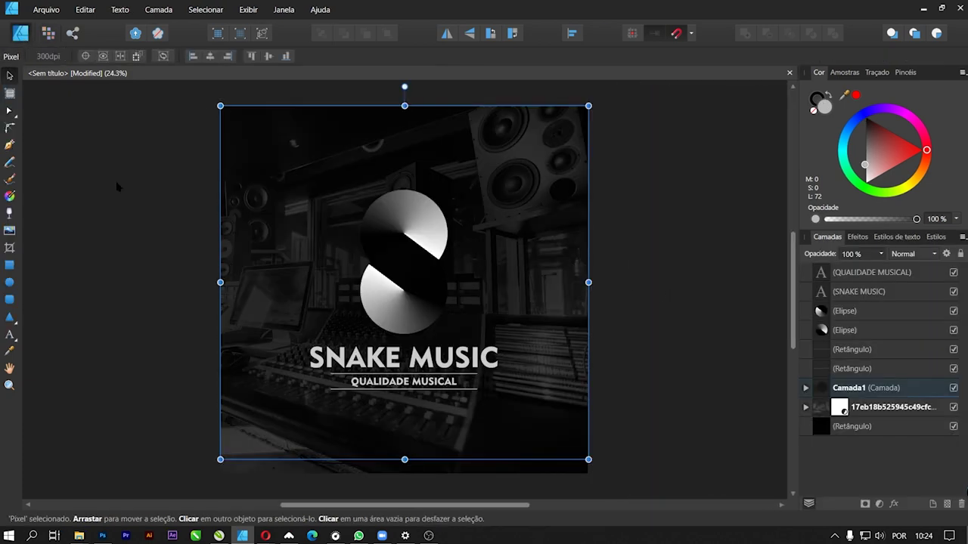
Group the two gradient circles and name the group OBJETO
left_click(672, 242)
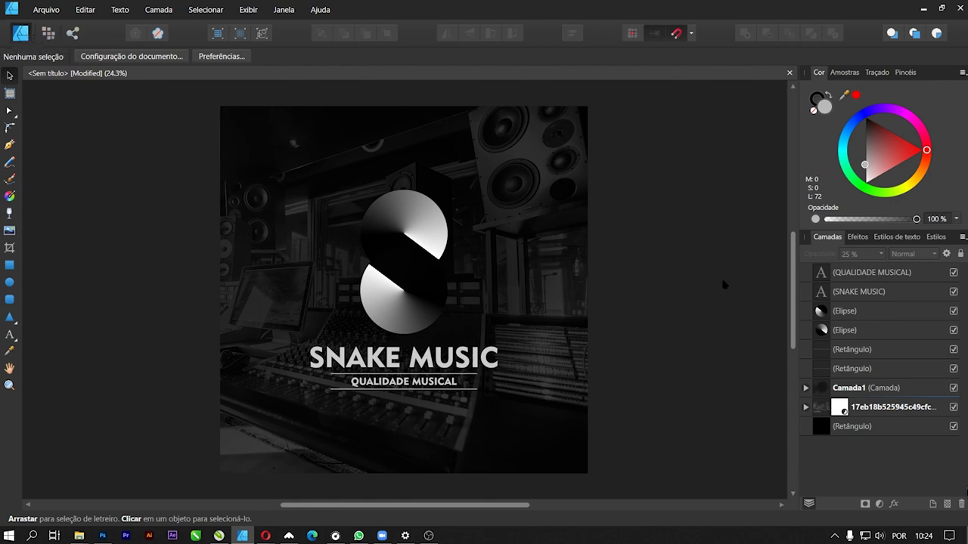
left_click(410, 300)
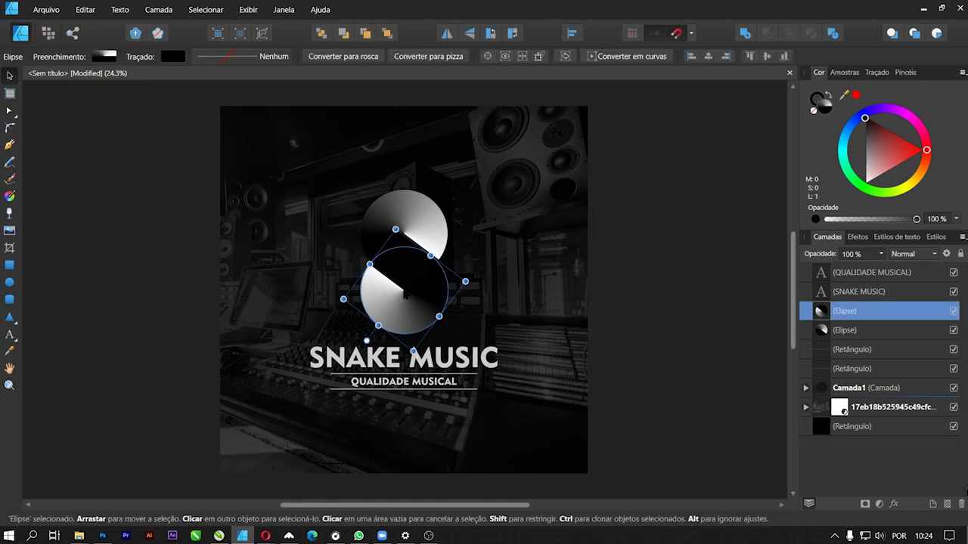
left_click(415, 225, "shift")
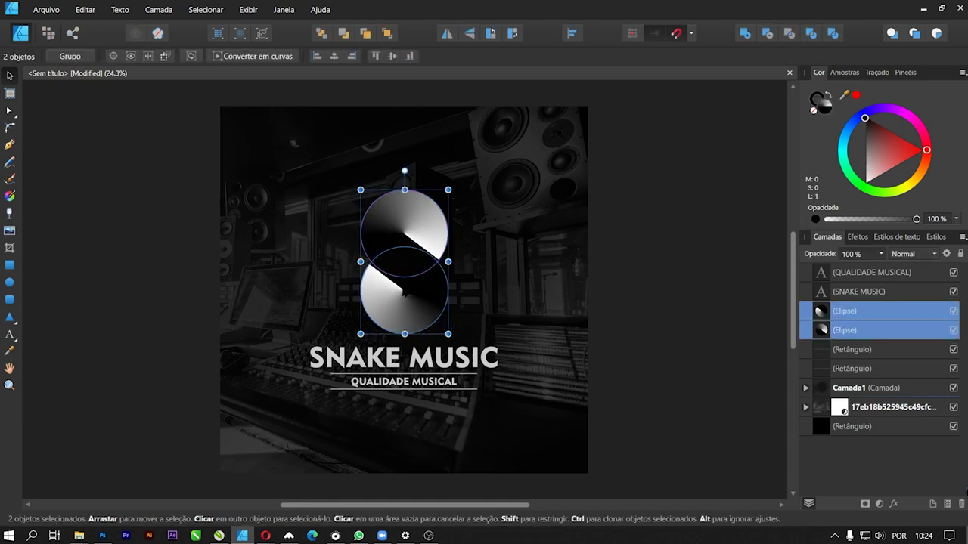
key("ctrl+g")
double_click(850, 312)
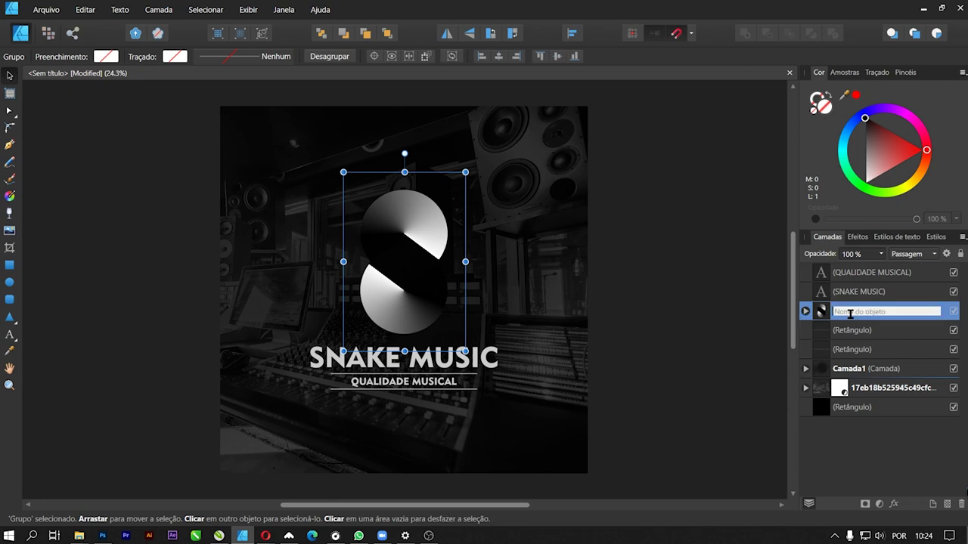
type("OBJETO")
key("Return")
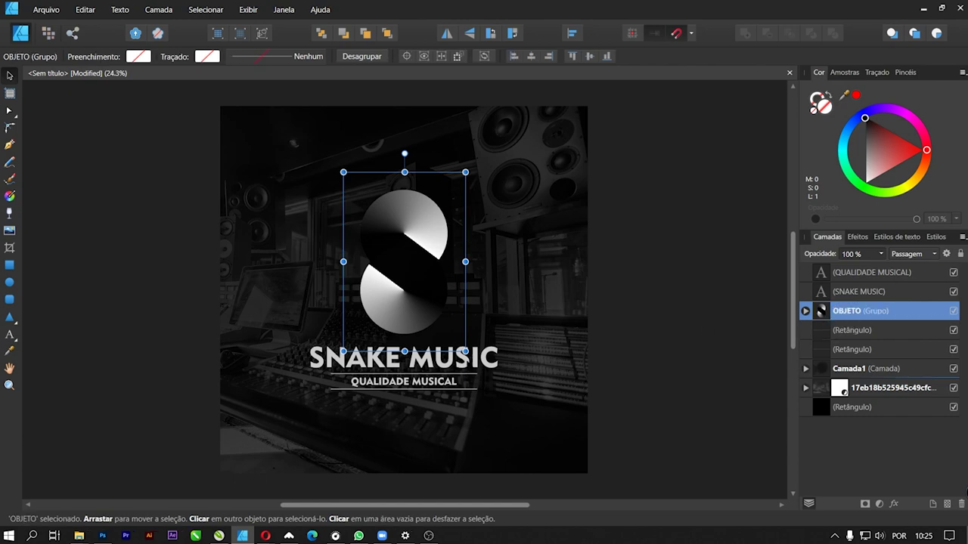
Group SNAKE MUSIC, QUALIDADE MUSICAL and both divider lines together
left_click(858, 291)
left_click(852, 349, "ctrl")
left_click(871, 272, "ctrl")
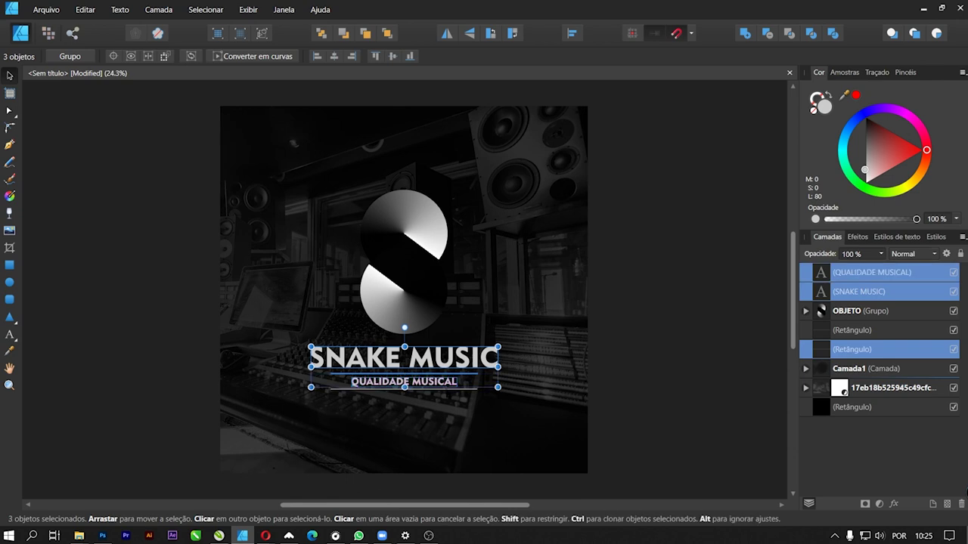
left_click(872, 273, "ctrl")
left_click(872, 273, "ctrl")
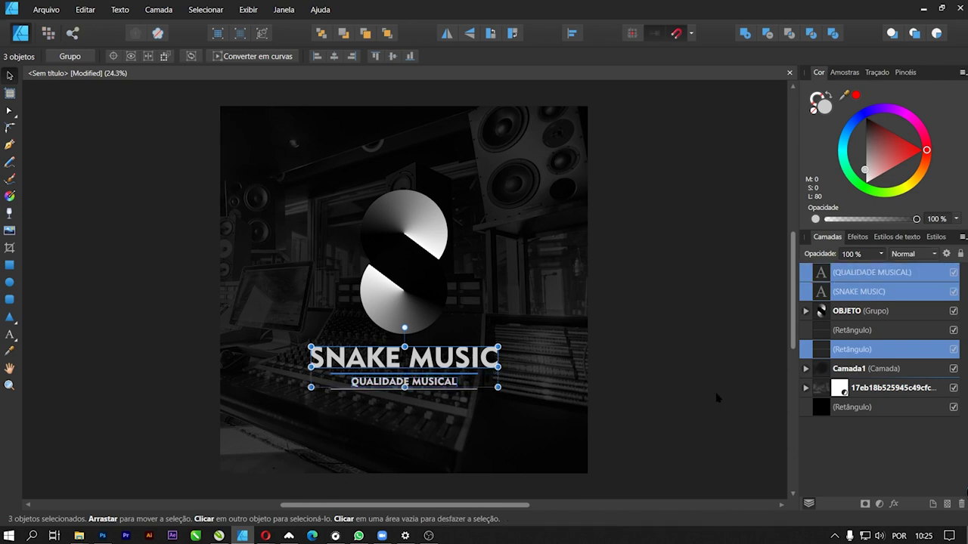
left_click(872, 333, "ctrl")
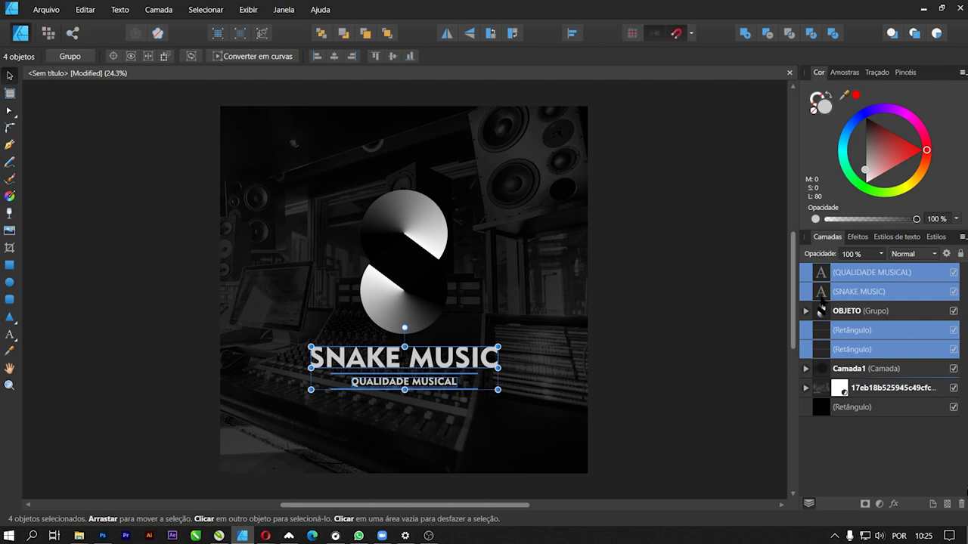
key("ctrl+g")
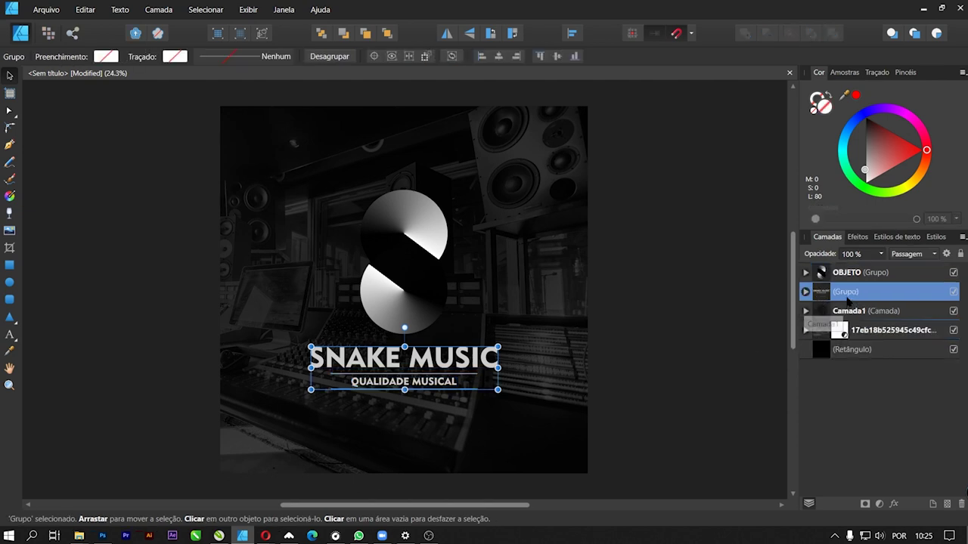
Rename the text-and-lines group TEMA
double_click(846, 292)
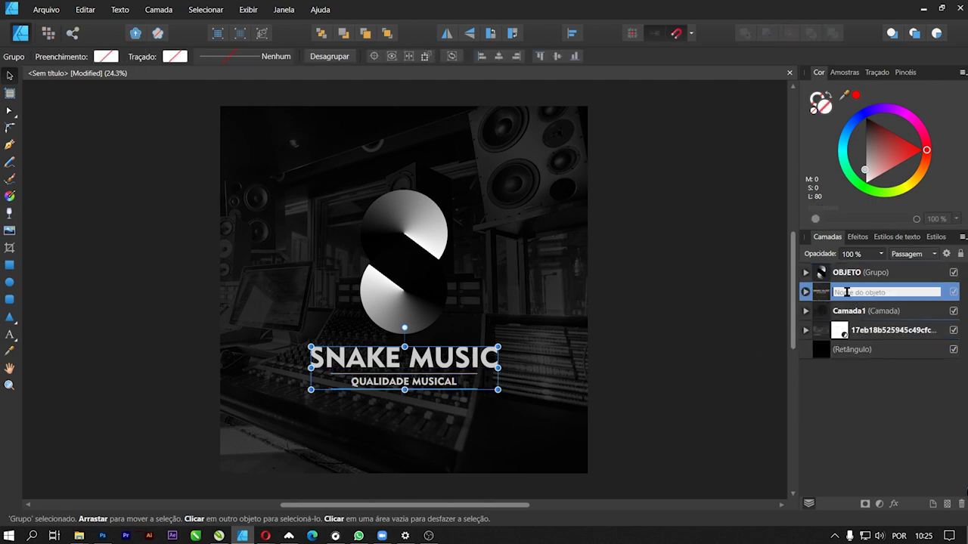
type("TE")
key("BackSpace")
key("BackSpace")
key("BackSpace")
type("TE")
key("Return")
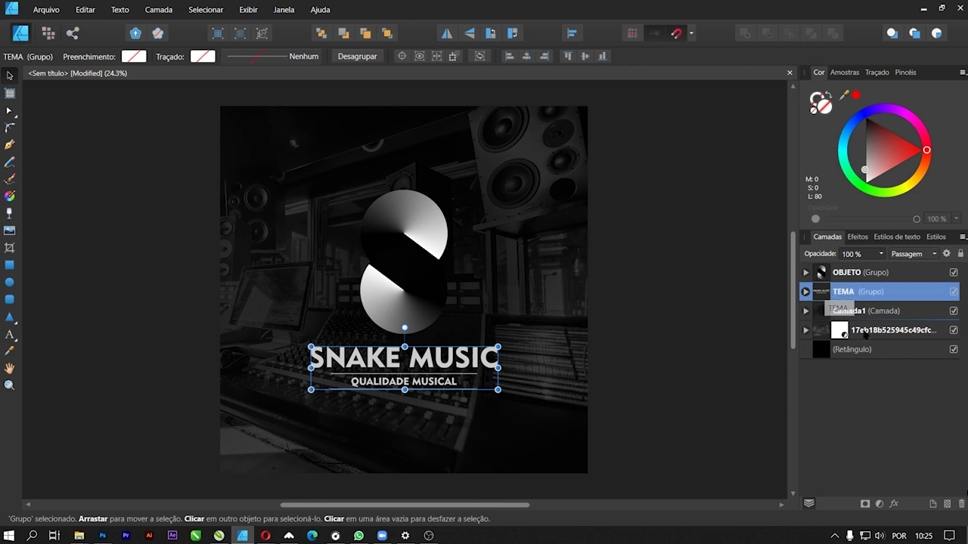
Group OBJETO with TEMA and name the new group LOGO
left_click(872, 275, "shift")
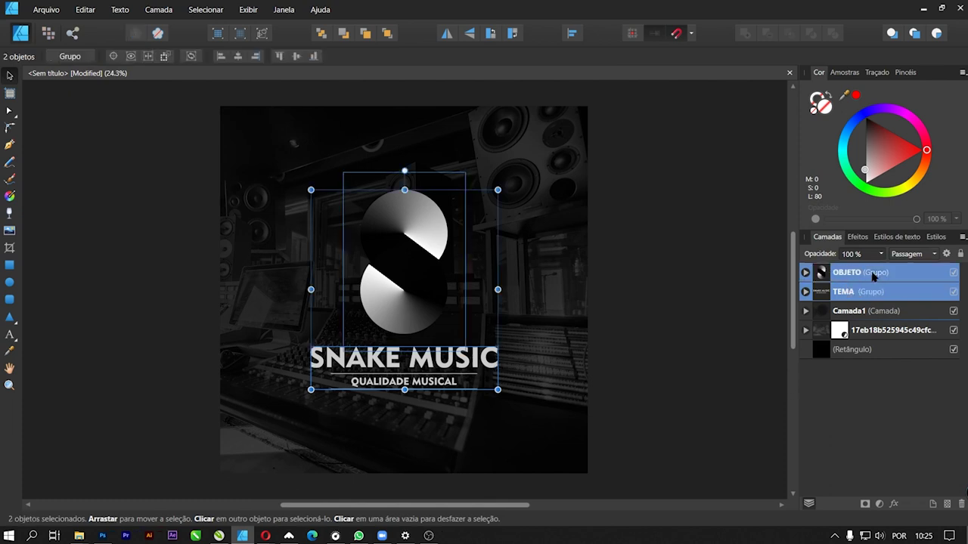
key("ctrl+g")
double_click(848, 272)
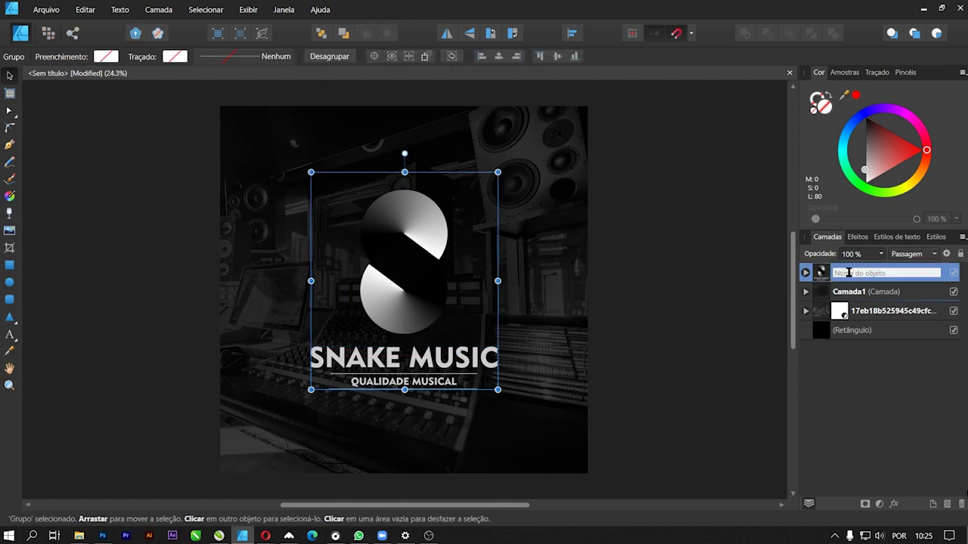
type("LOGO")
key("Return")
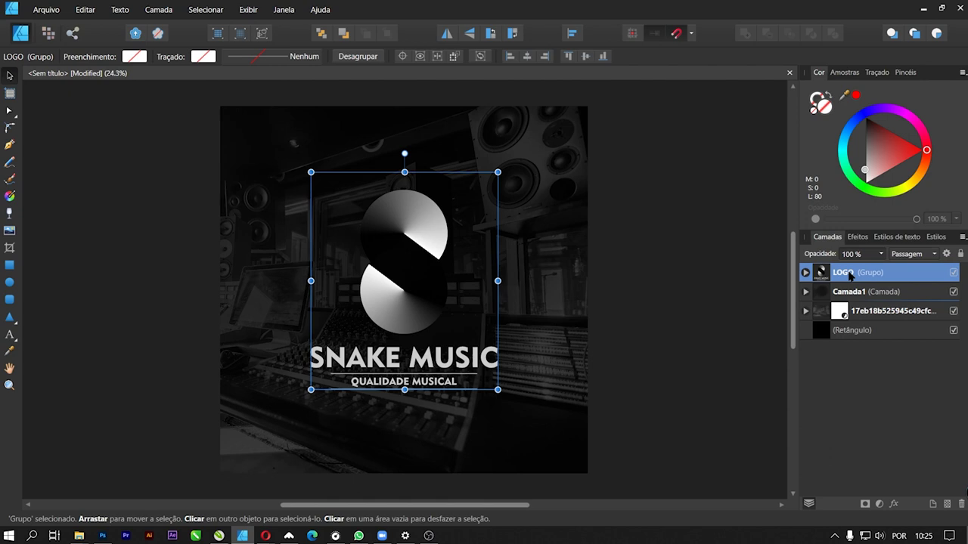
Group Camada1, the studio photo and the base rectangle as FUNDO
left_click(835, 294)
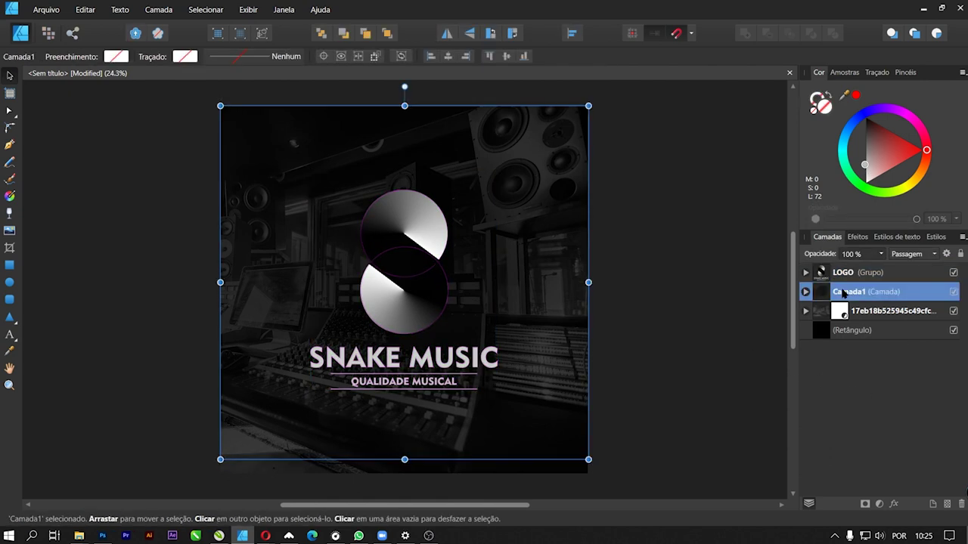
left_click(880, 331, "shift")
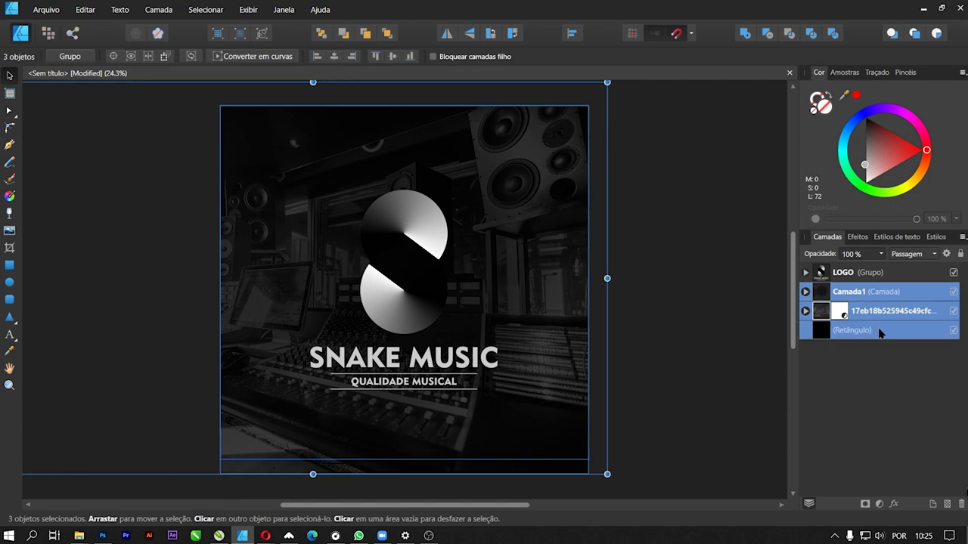
key("ctrl+g")
double_click(853, 293)
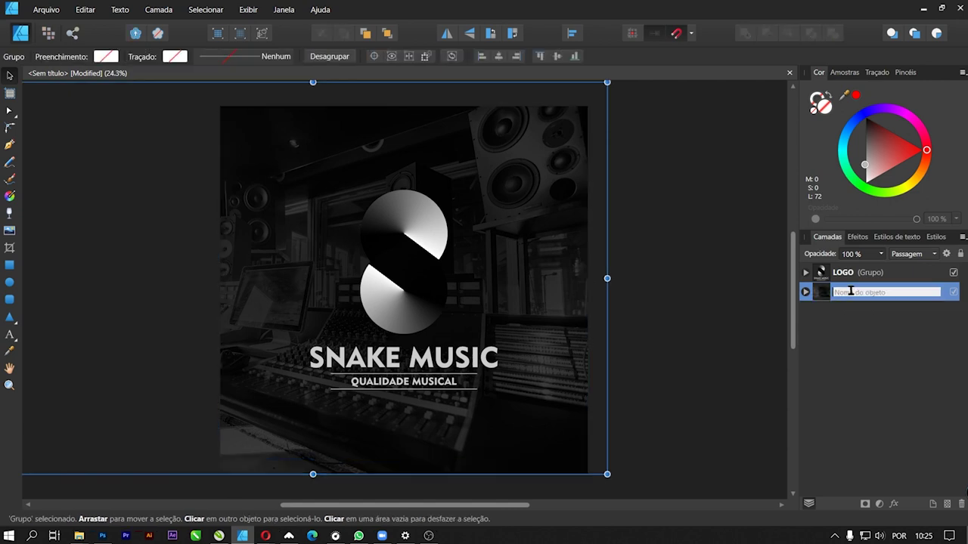
type("FU")
key("Return")
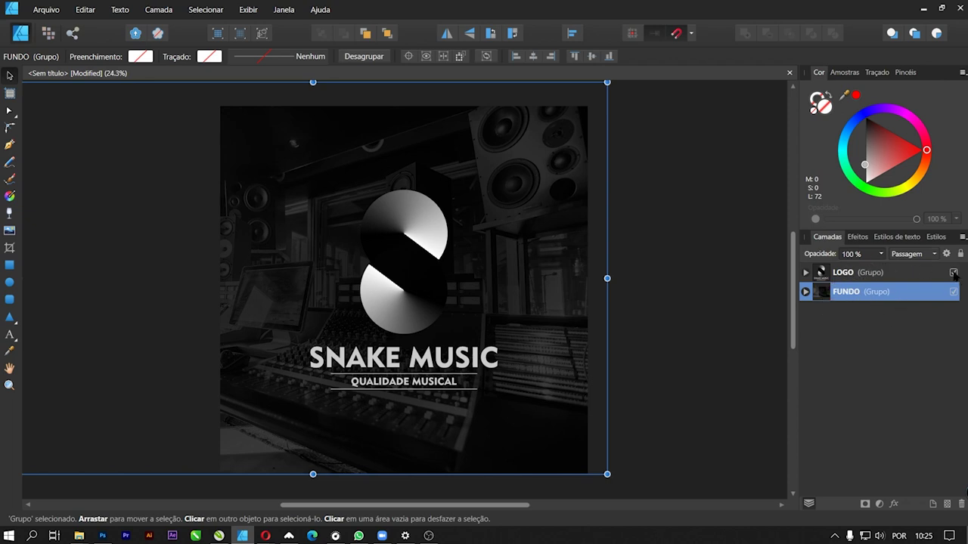
Check the LOGO and FUNDO groups' visibility, leaving FUNDO hidden
left_click(954, 273)
left_click(954, 292)
left_click(953, 292)
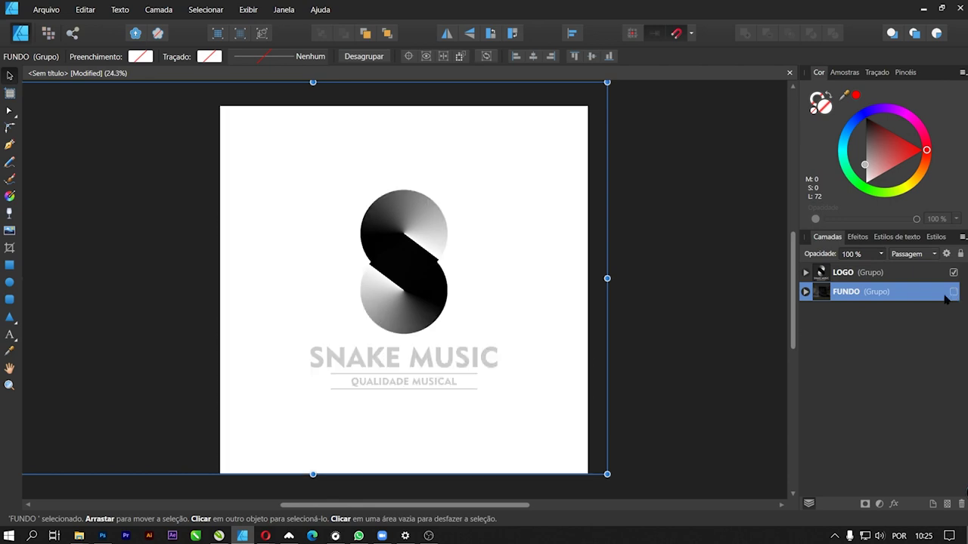
Inside the LOGO group, move the lower gradient circle so its edge meets the upper circle
left_click(404, 261)
double_click(403, 261)
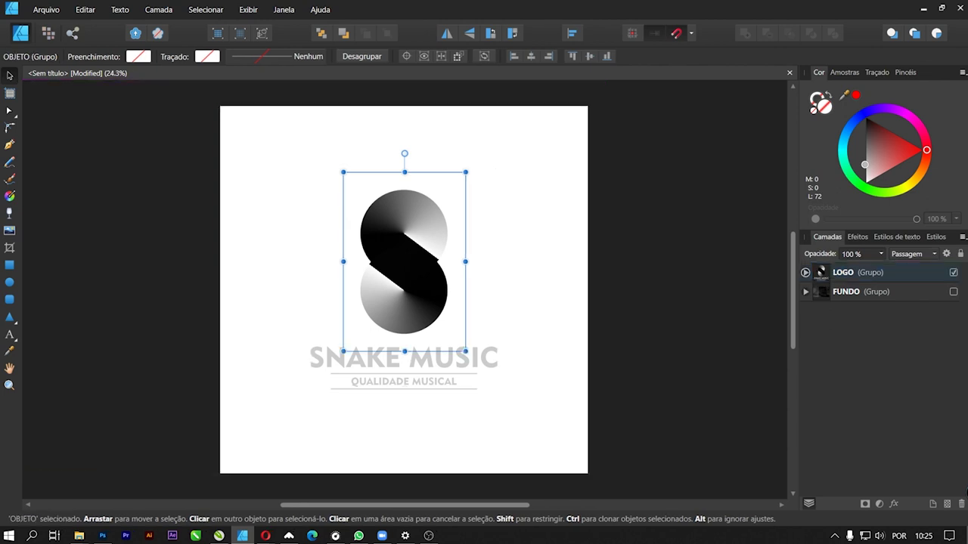
double_click(404, 280)
scroll(404, 298, "up", 1)
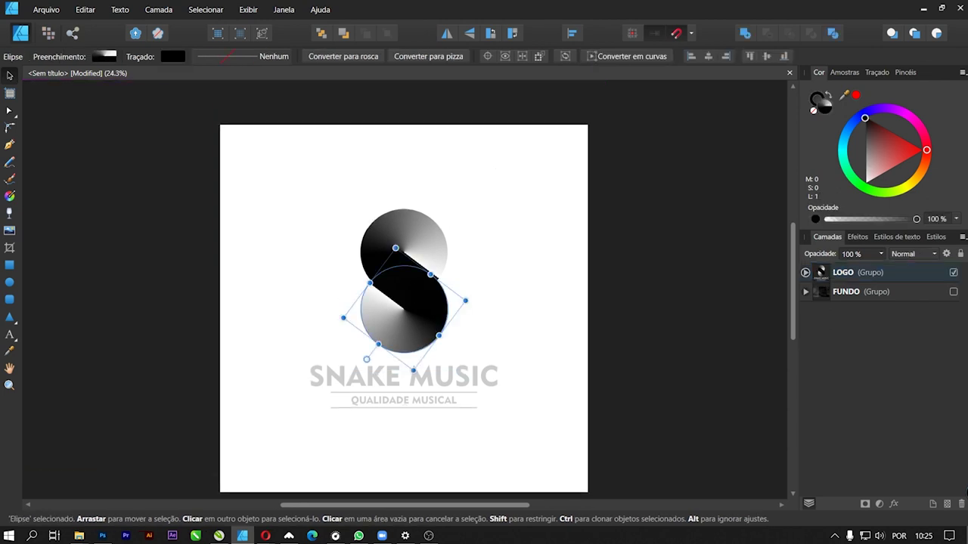
key("ctrl+alt+0")
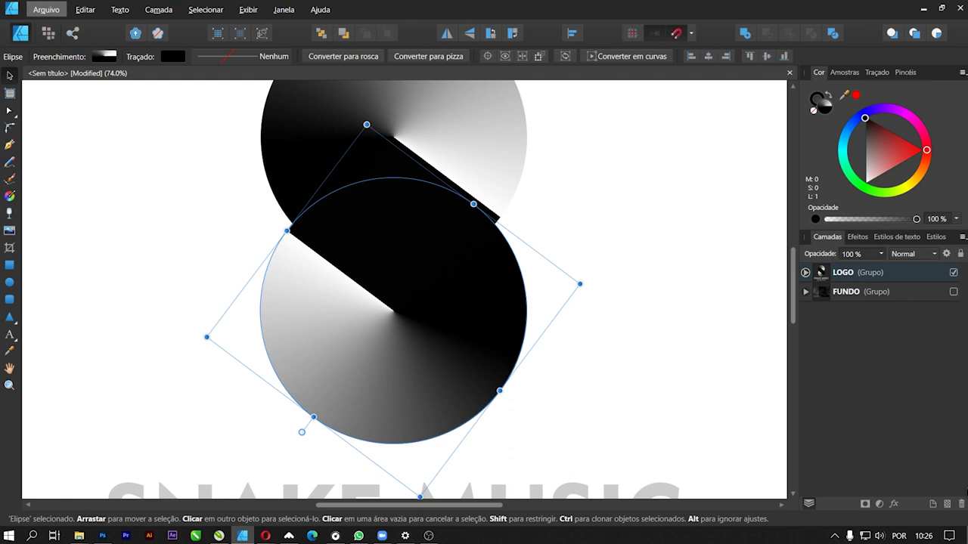
mouse_move(393, 311)
left_mouse_down()
mouse_move(400, 308)
mouse_move(401, 335)
mouse_move(403, 327)
left_mouse_up()
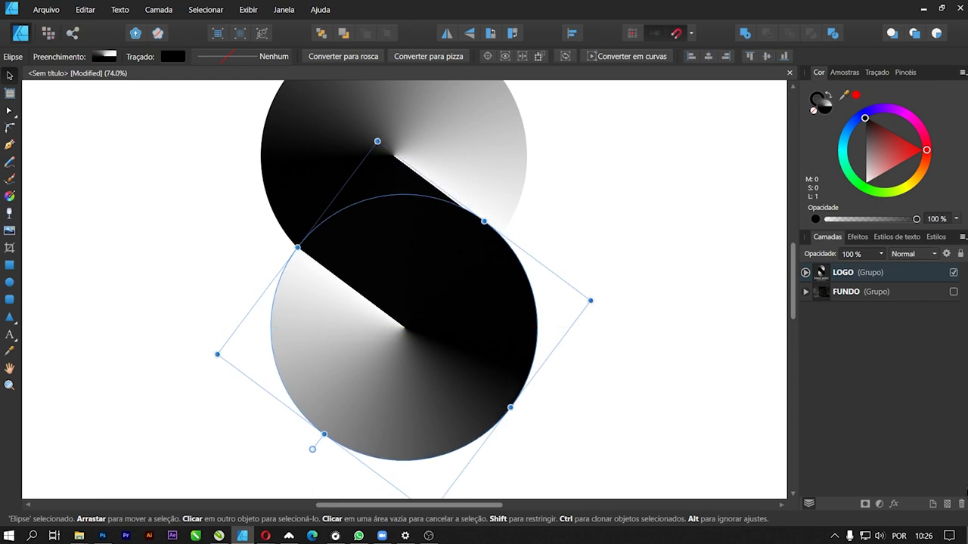
scroll(481, 222, "up", 3)
scroll(481, 221, "up", 3)
scroll(481, 222, "up", 2)
left_click_drag(479, 221, 491, 245)
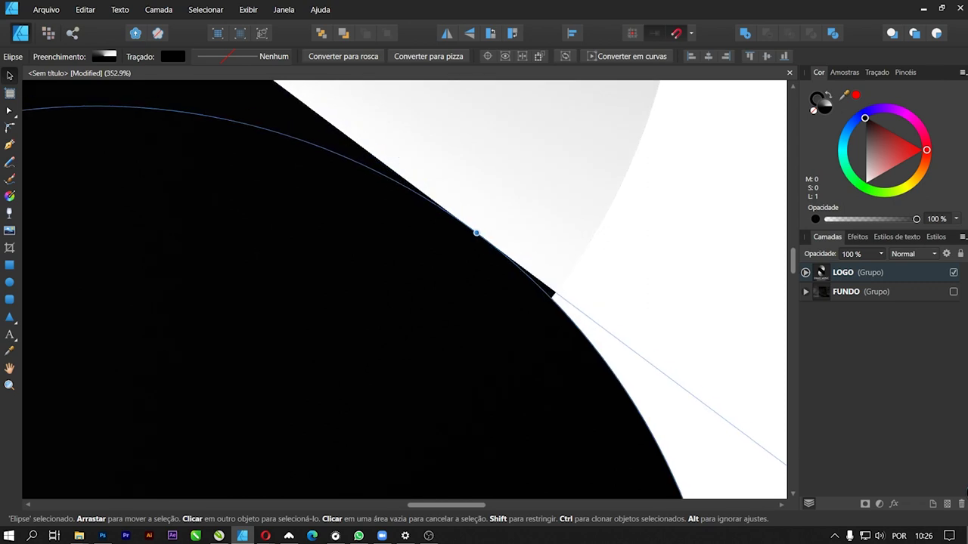
left_click_drag(491, 246, 504, 253)
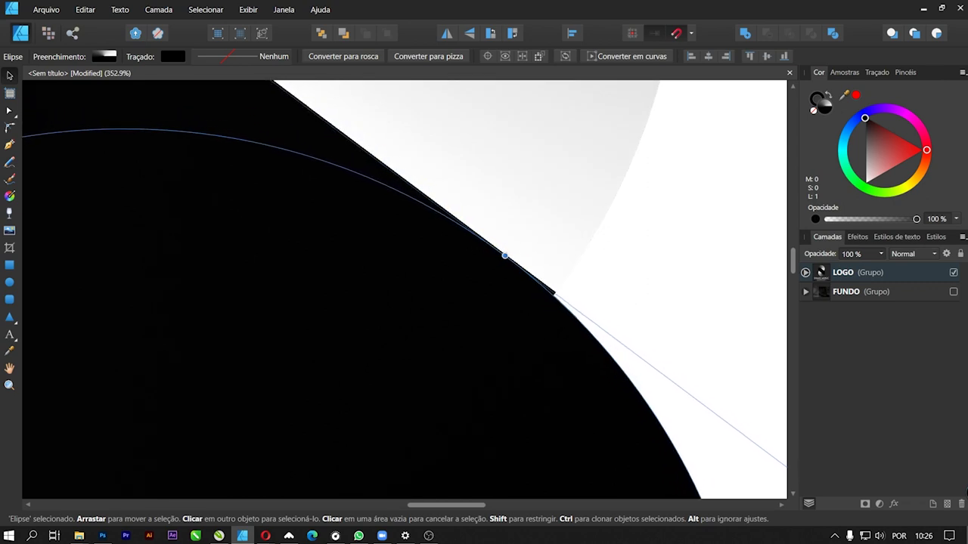
Make the FUNDO background group visible again and select the whole LOGO group
scroll(504, 252, "down", 1)
scroll(499, 227, "down", 9)
scroll(499, 227, "up", 1)
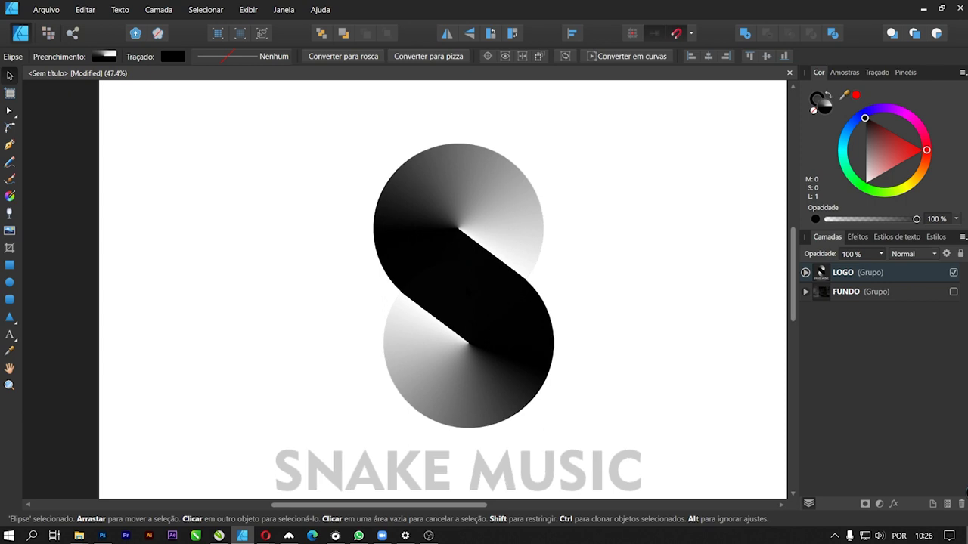
scroll(499, 227, "up", 1)
scroll(499, 227, "up", 1)
scroll(428, 291, "down", 3)
scroll(428, 291, "down", 3)
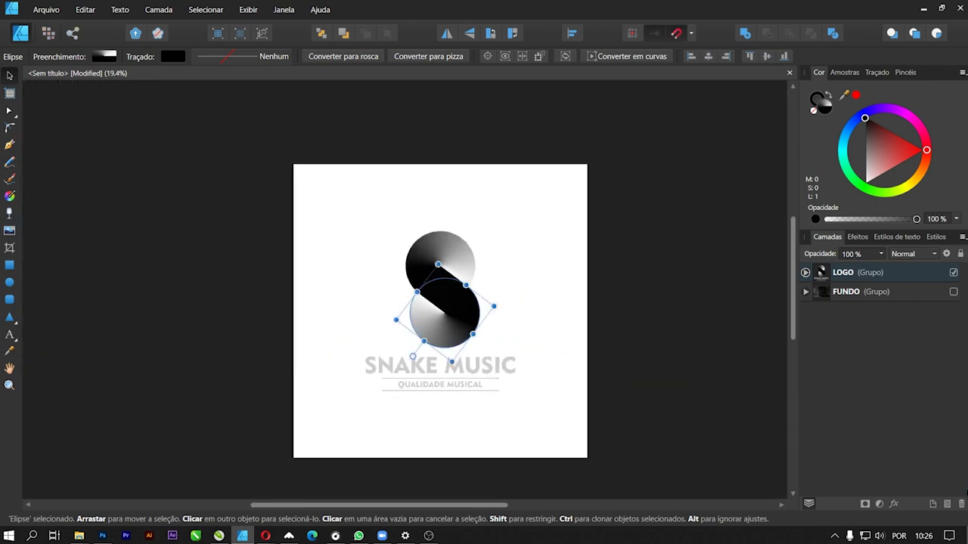
left_click(689, 280)
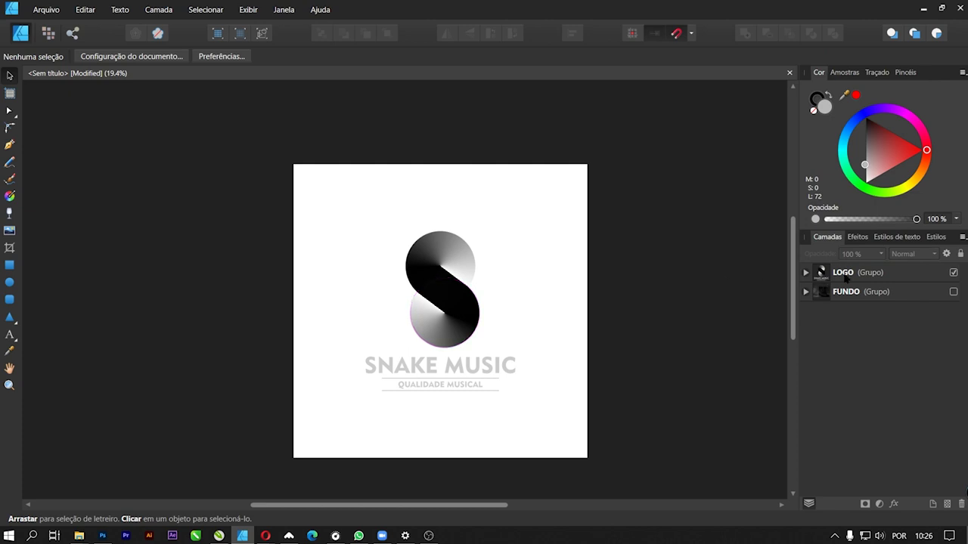
left_click(954, 292)
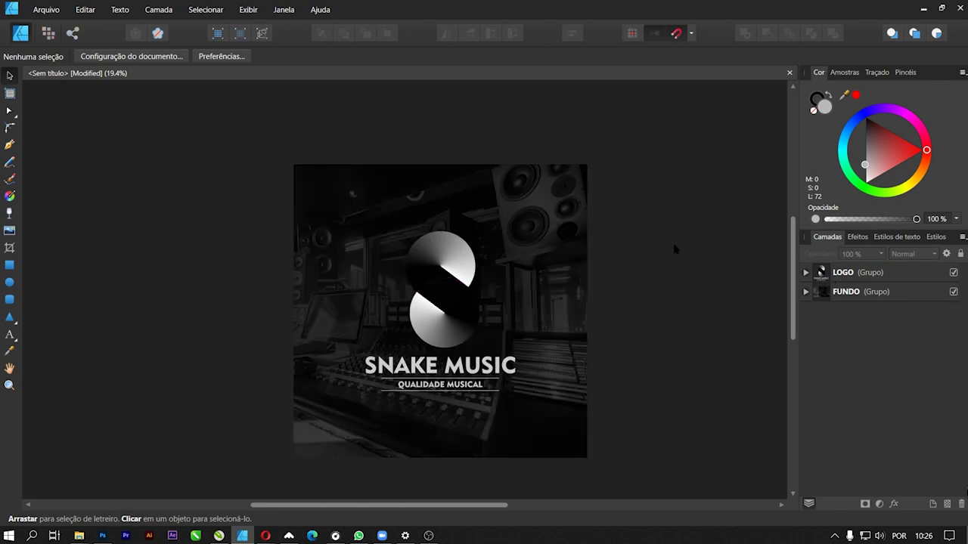
left_click(469, 272)
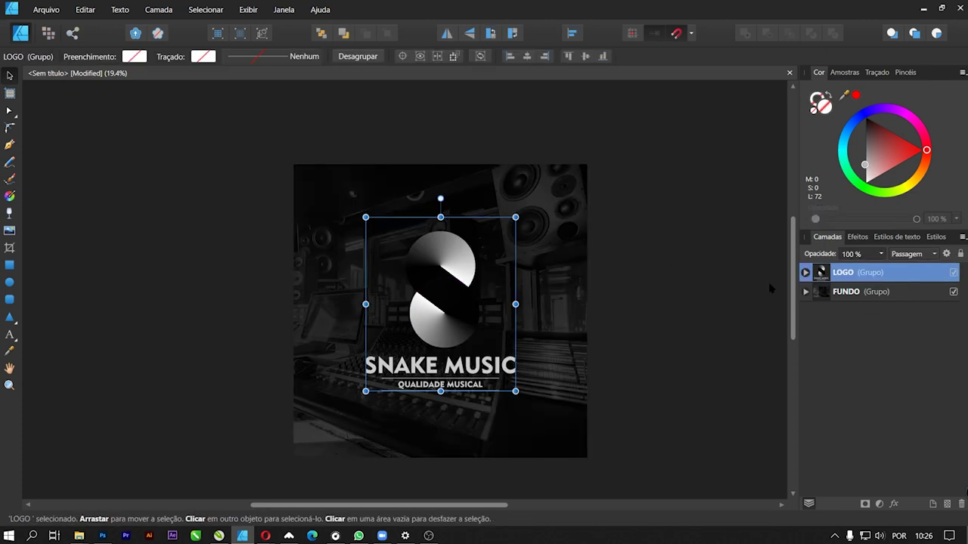
With the guides hidden, nudge the S shape inside the LOGO group up one step
double_click(462, 272)
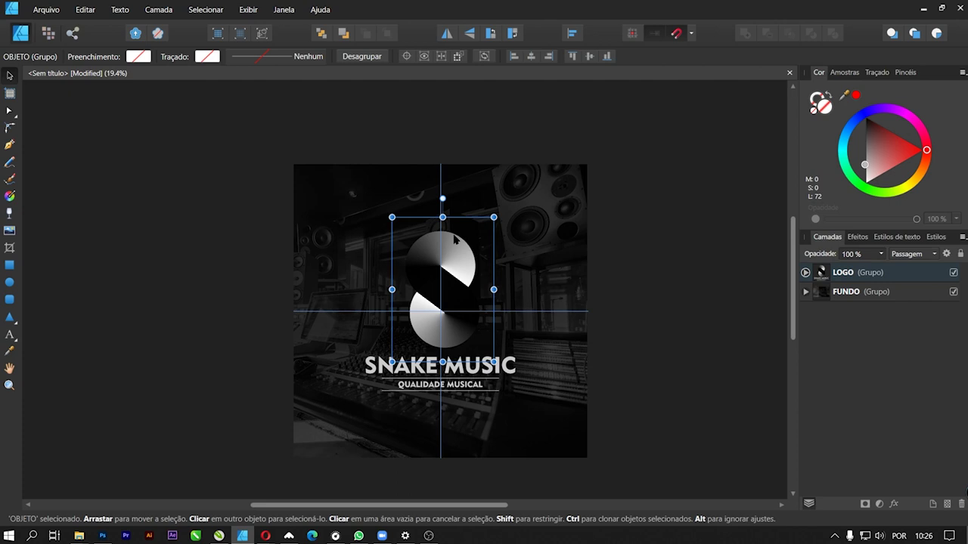
left_click(638, 232)
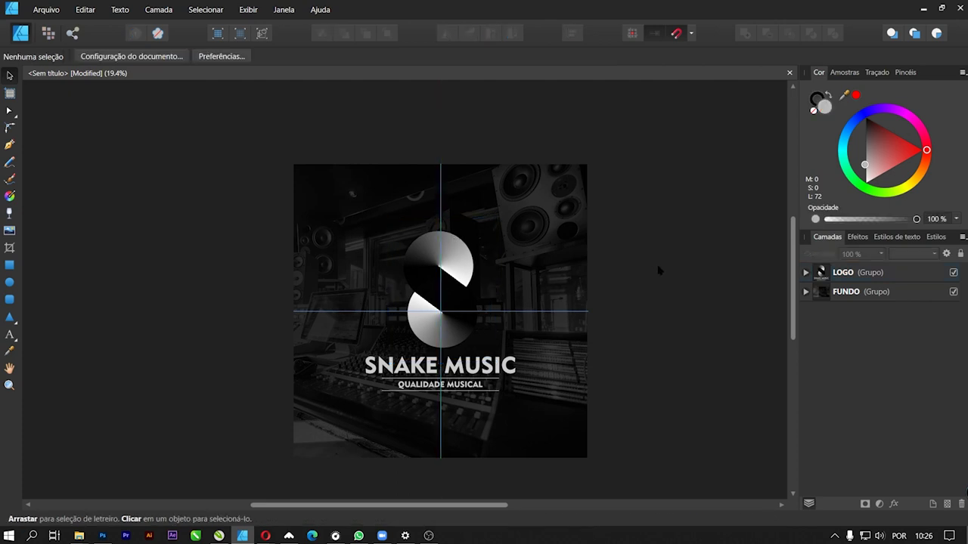
scroll(663, 295, "up", 2)
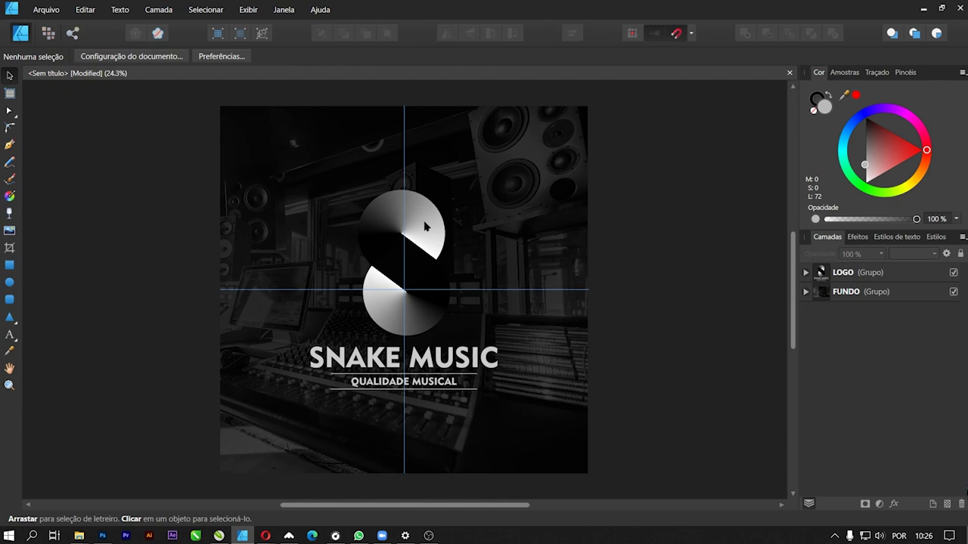
key("ctrl+semicolon")
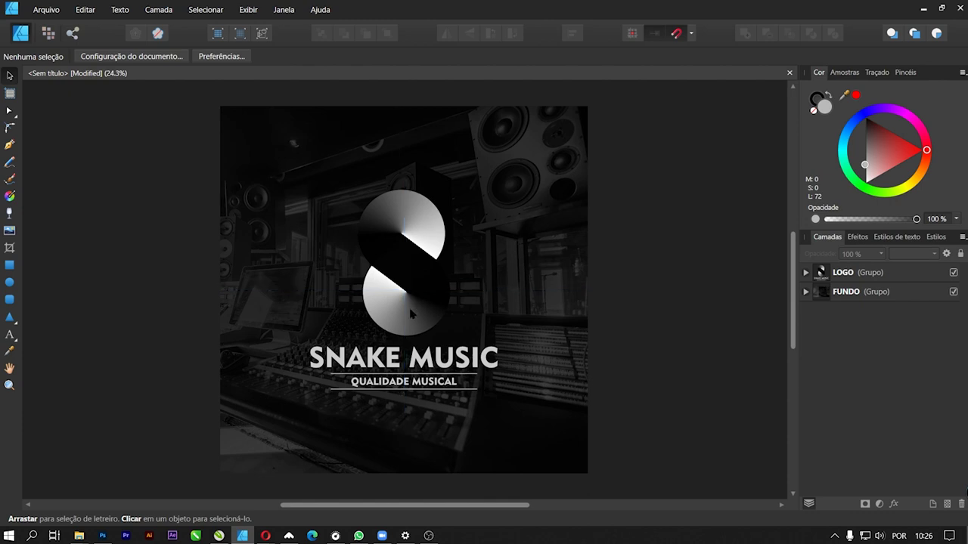
left_click(412, 314)
double_click(411, 309)
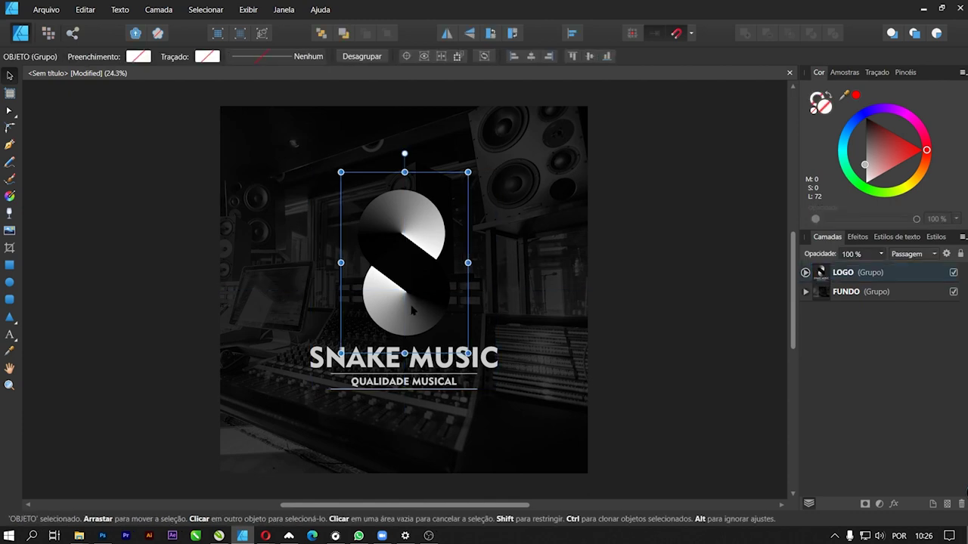
key("Up")
key("Up")
key("Up")
key("Up")
key("Up")
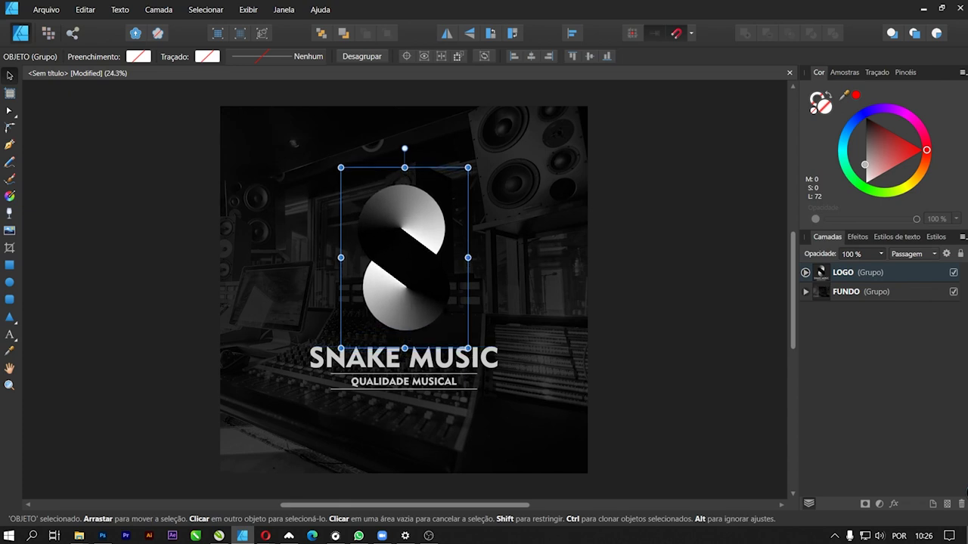
left_click(635, 313)
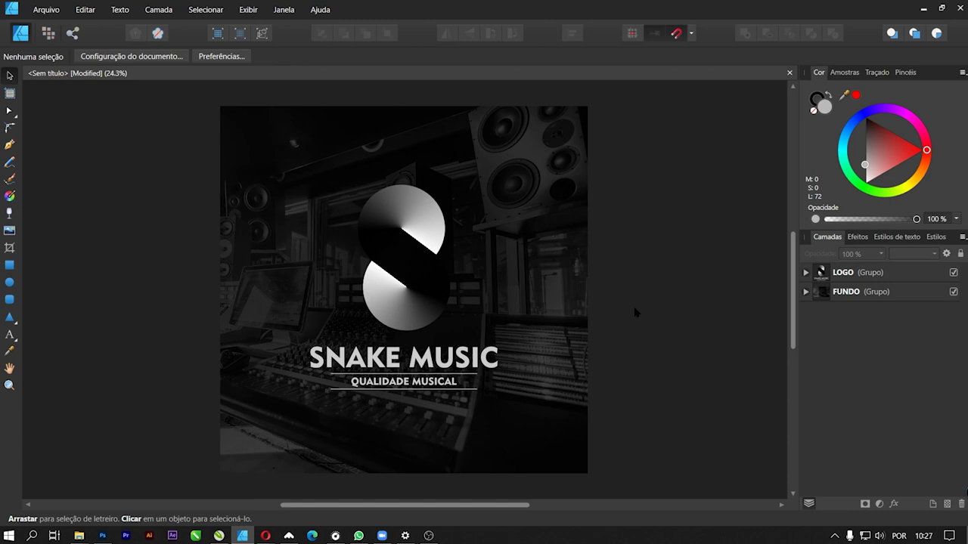
left_click(10, 283)
Draw a test circle left of the S and give it a Cônico (conical) gradient fill
left_click_drag(249, 162, 345, 258)
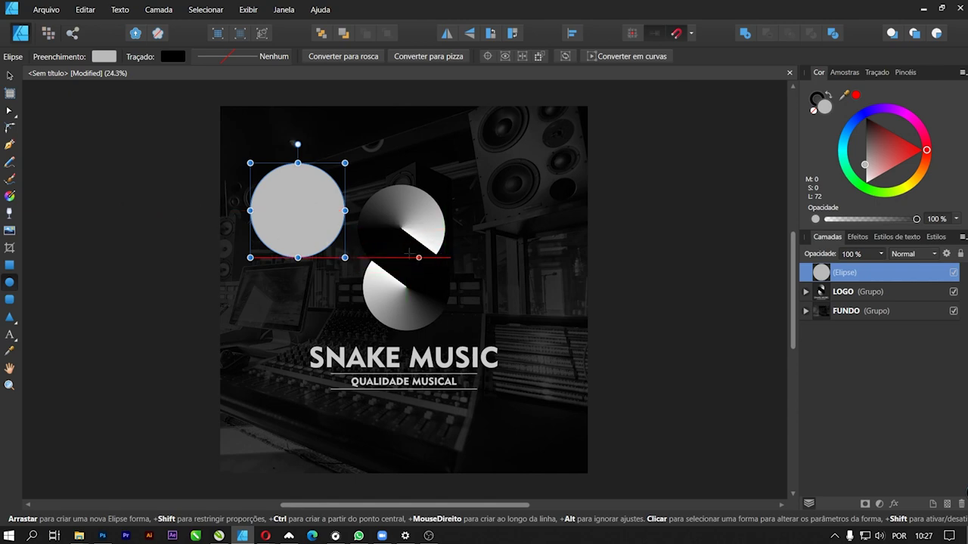
left_click(11, 196)
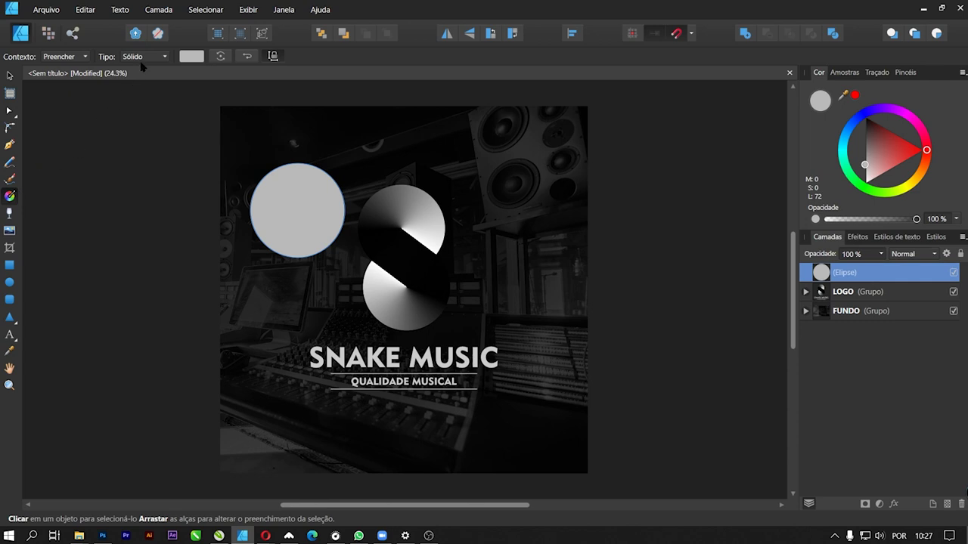
left_click(144, 57)
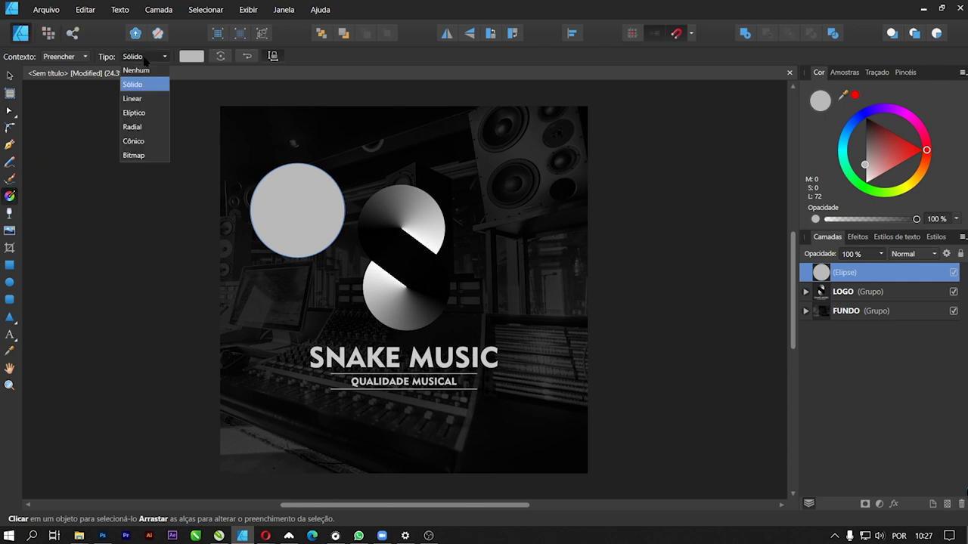
left_click(146, 141)
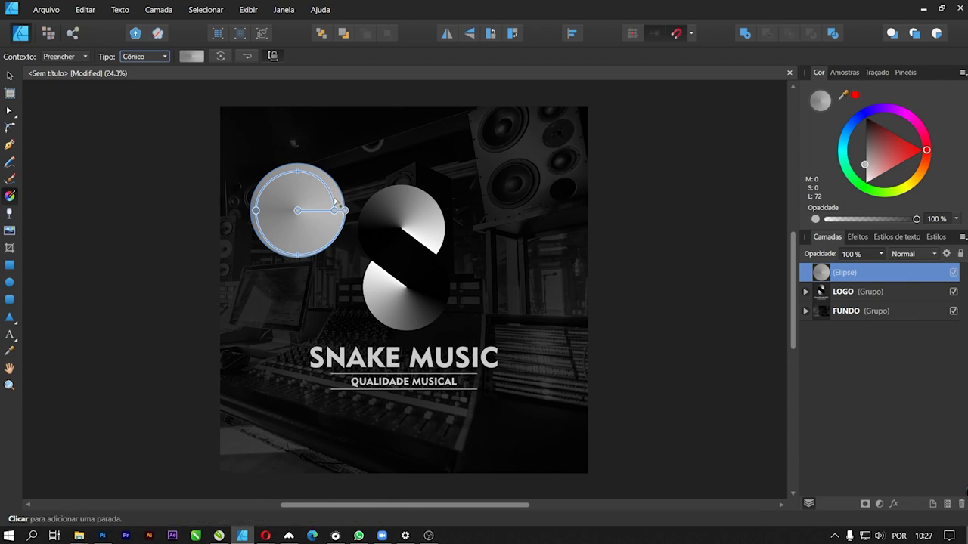
Add gradient stops to the circle and colour them muted and dark red
left_click(331, 196)
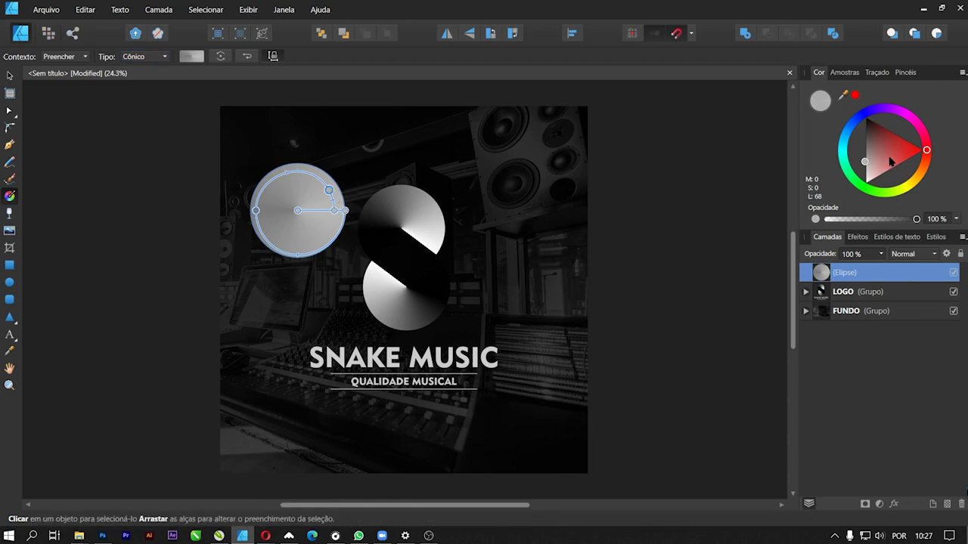
left_click(855, 95)
left_click(879, 149)
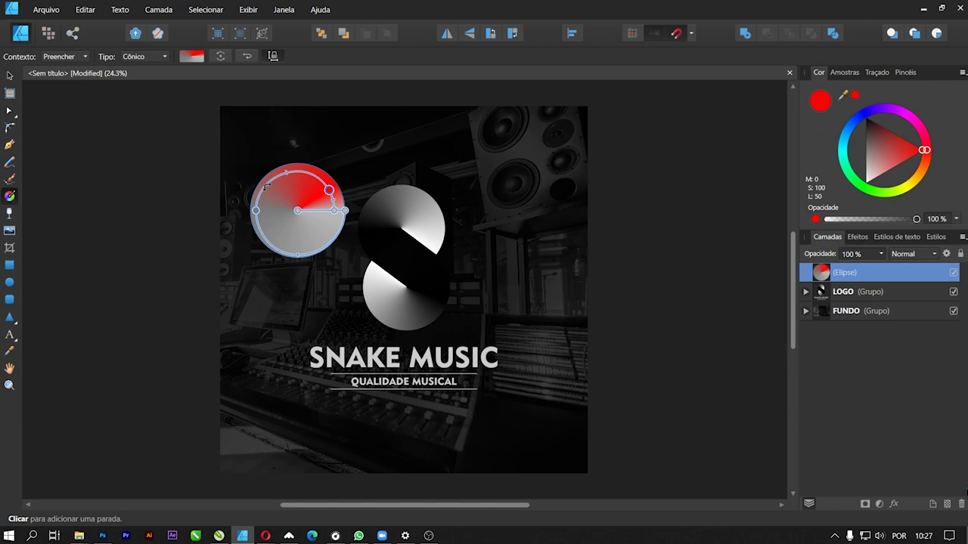
left_click_drag(896, 151, 877, 124)
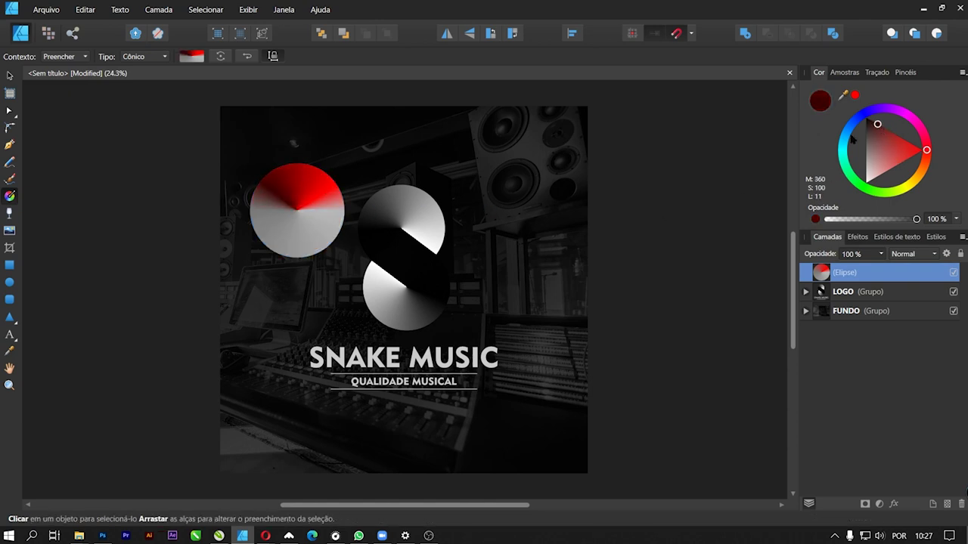
left_click(258, 229)
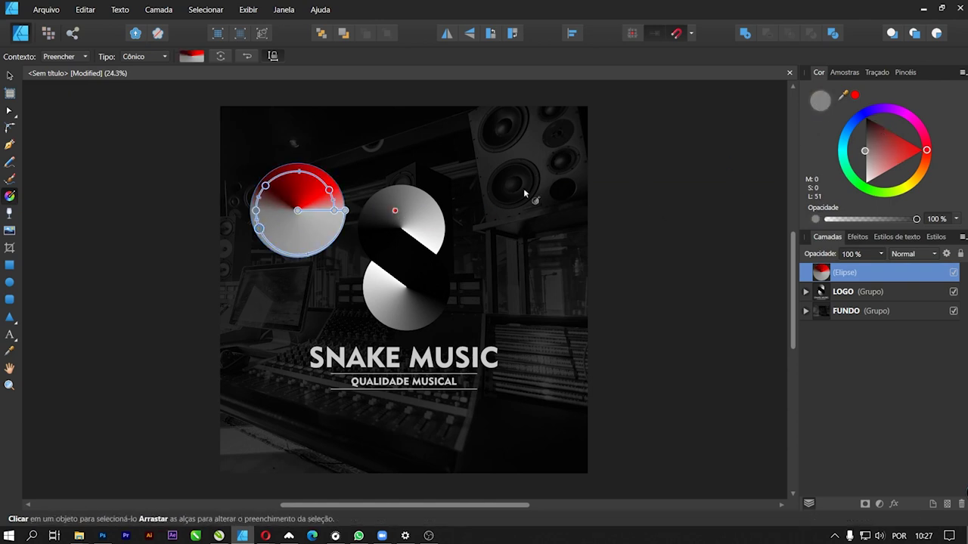
left_click_drag(258, 229, 258, 224)
left_click(258, 229)
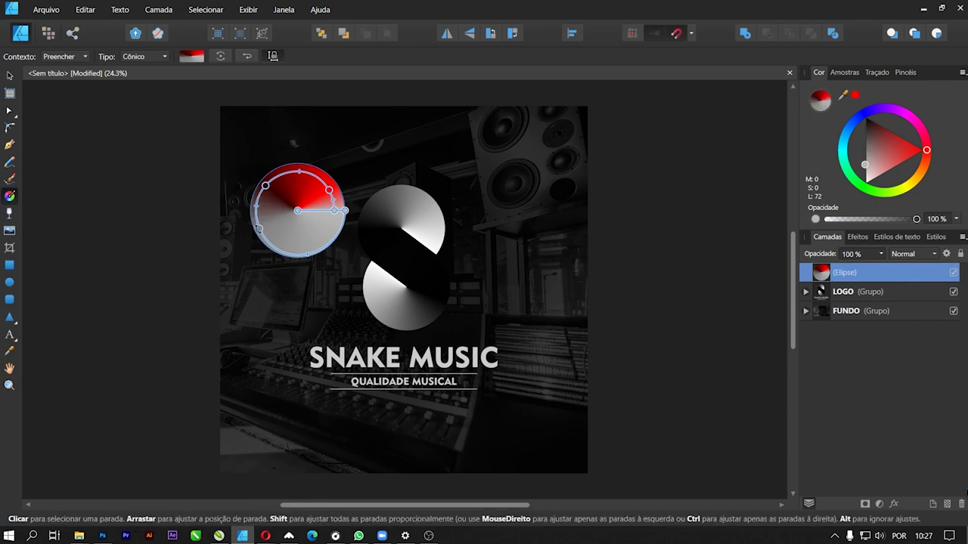
left_click(258, 228)
left_click_drag(910, 152, 899, 142)
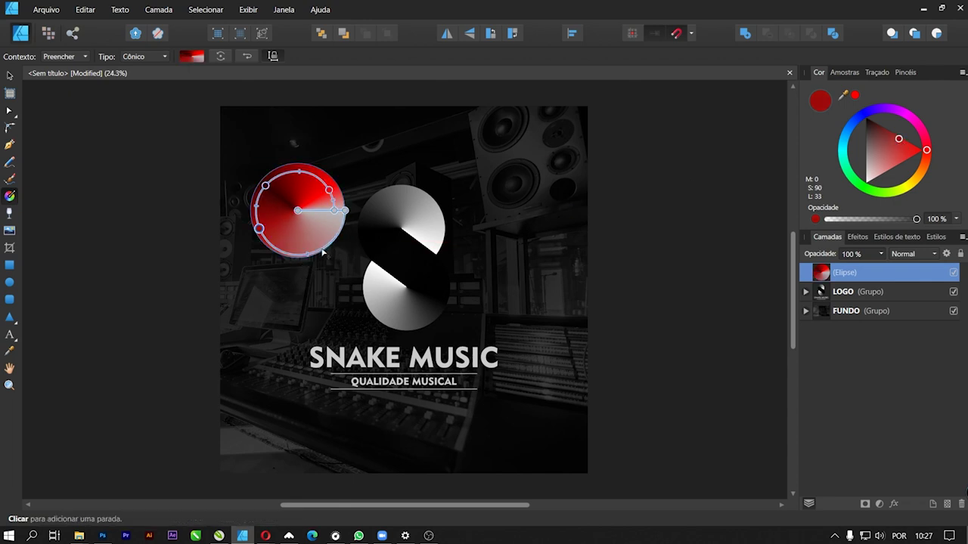
Darken the circle's red and grey stops to deep red and delete the bright red stop
left_click(885, 130)
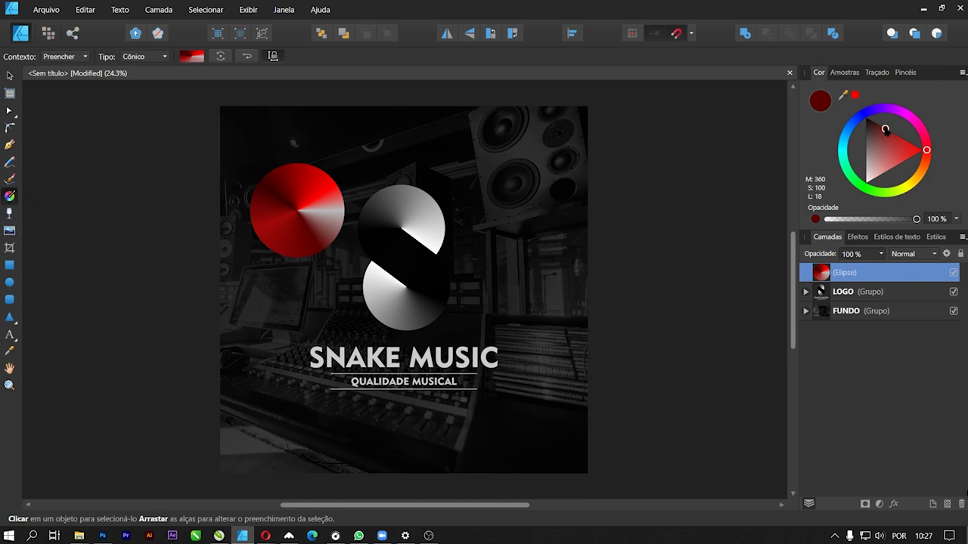
left_click(345, 210)
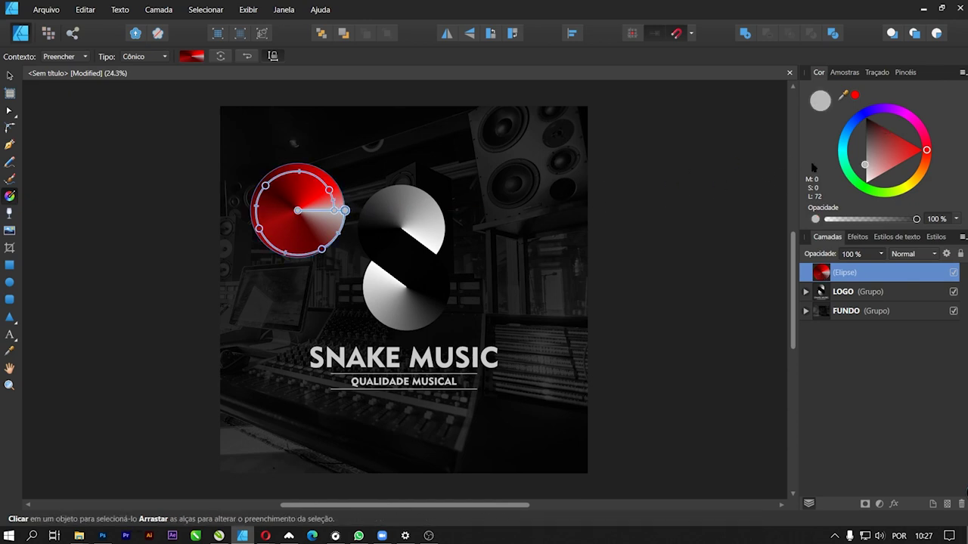
left_click_drag(881, 153, 886, 135)
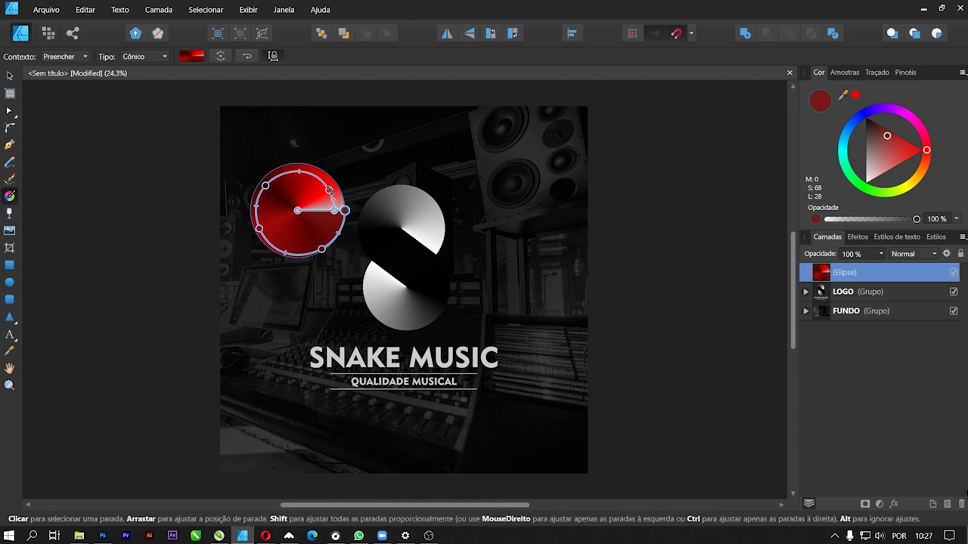
left_click(333, 209)
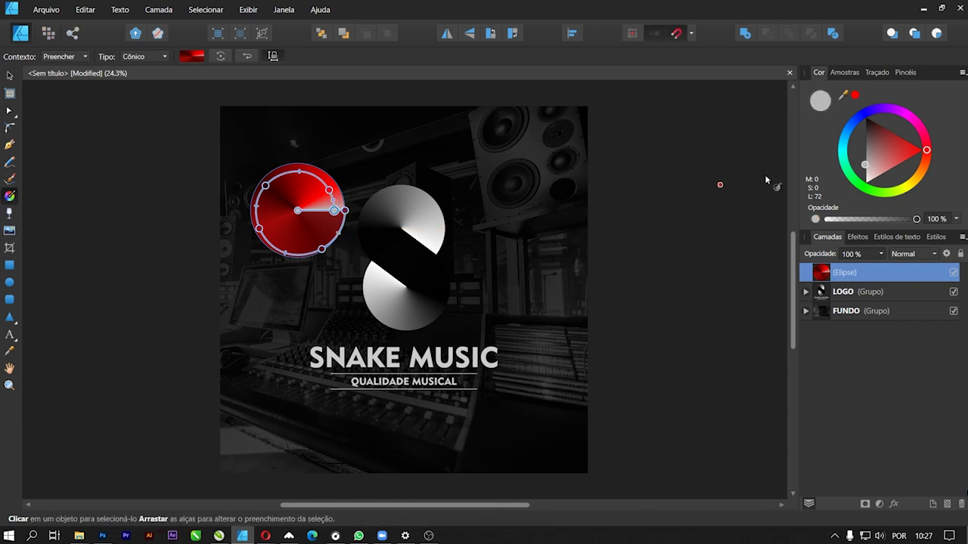
left_click(329, 190)
key("Delete")
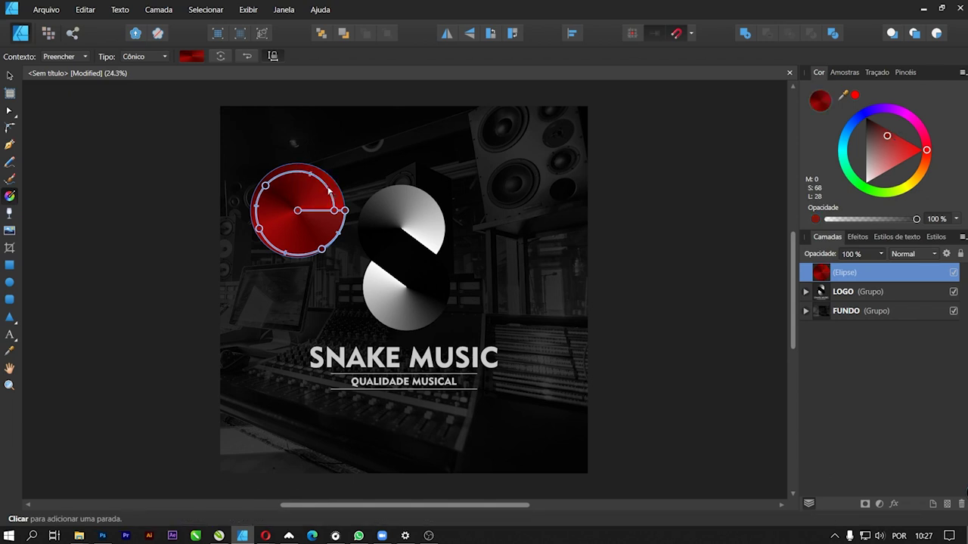
Darken the end stop and readjust the gradient's reach to the circle's edge
left_click_drag(335, 211, 345, 210)
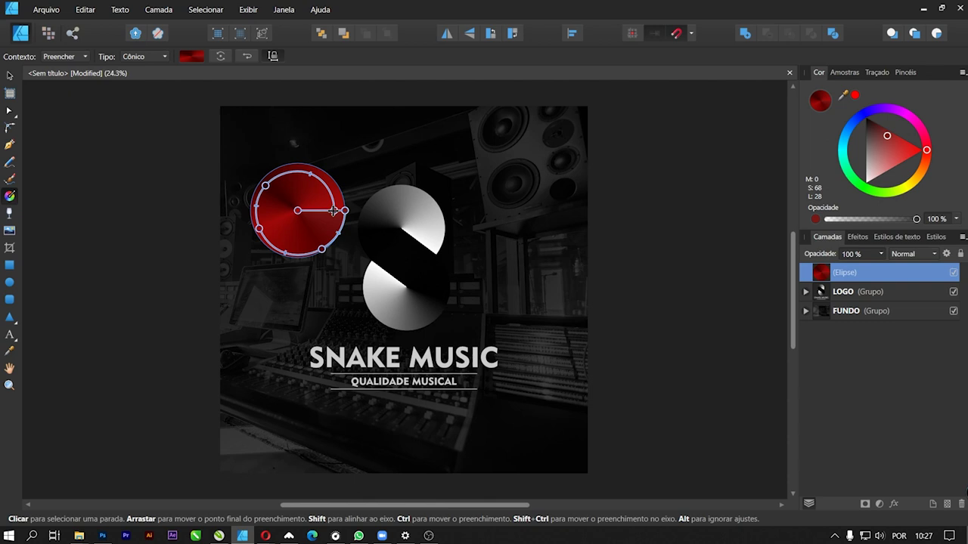
left_click(322, 248)
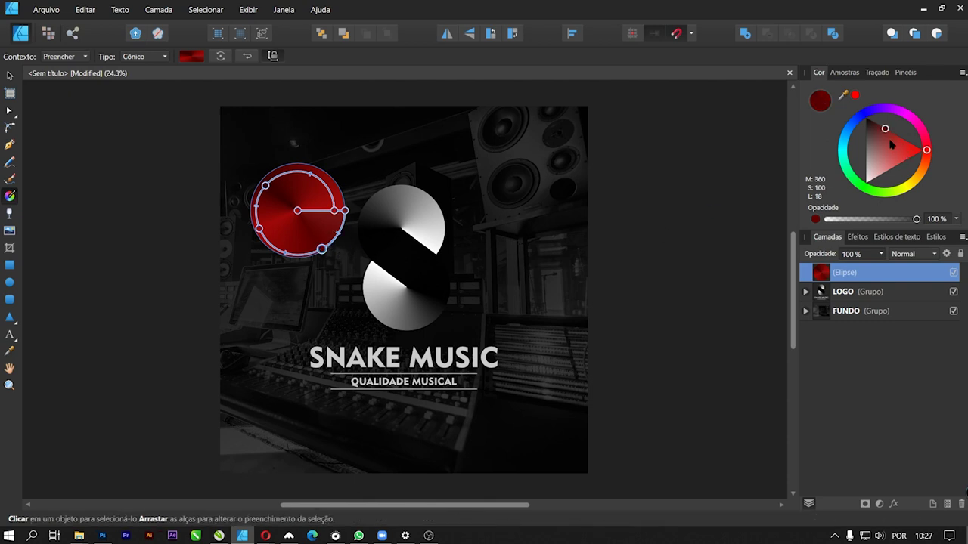
left_click_drag(886, 129, 881, 125)
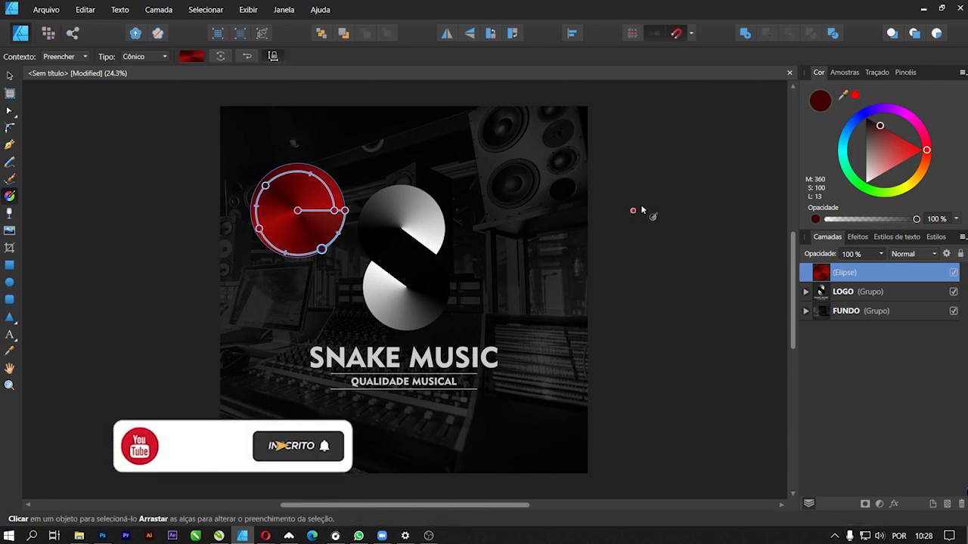
mouse_move(569, 214)
left_mouse_down()
mouse_move(364, 211)
mouse_move(378, 210)
left_mouse_up()
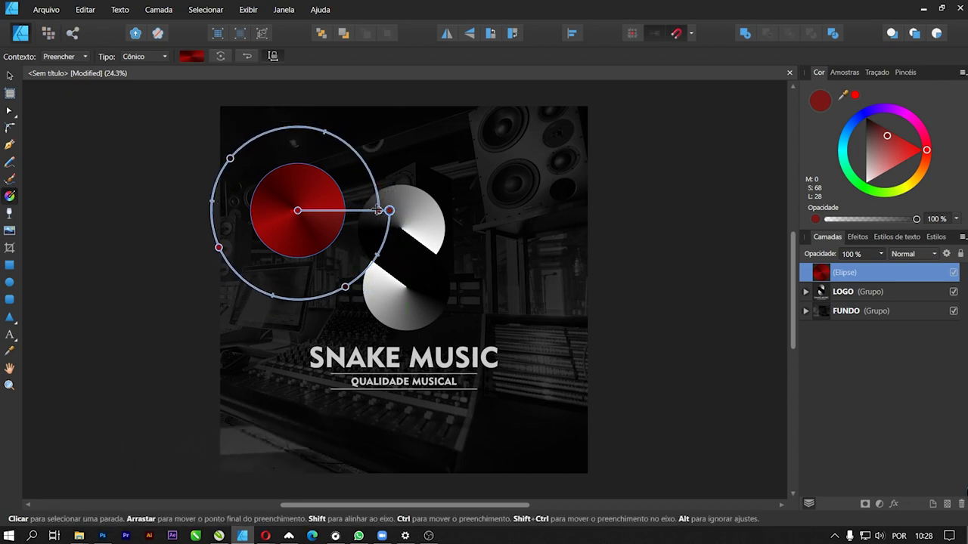
left_click_drag(378, 211, 334, 211)
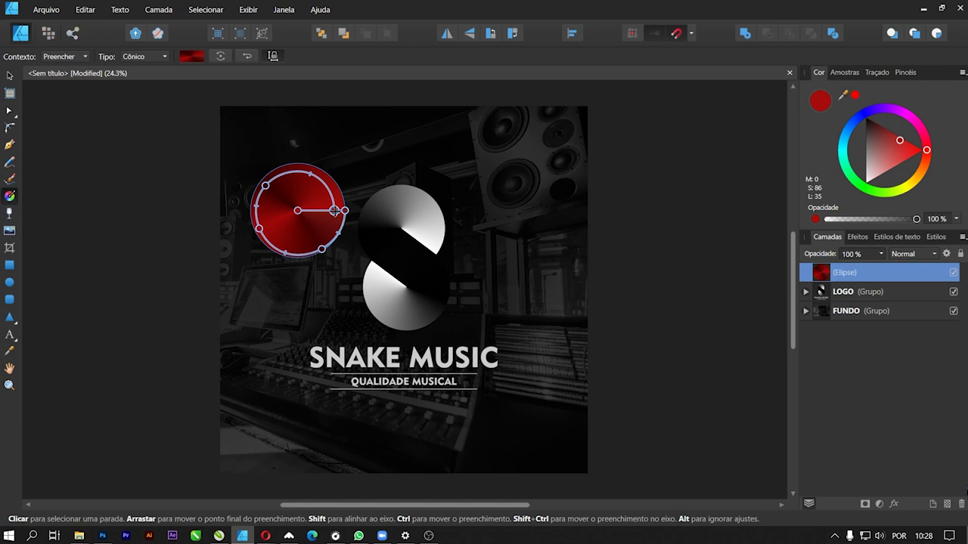
mouse_move(334, 211)
left_mouse_down()
mouse_move(390, 186)
mouse_move(350, 154)
mouse_move(361, 211)
left_mouse_up()
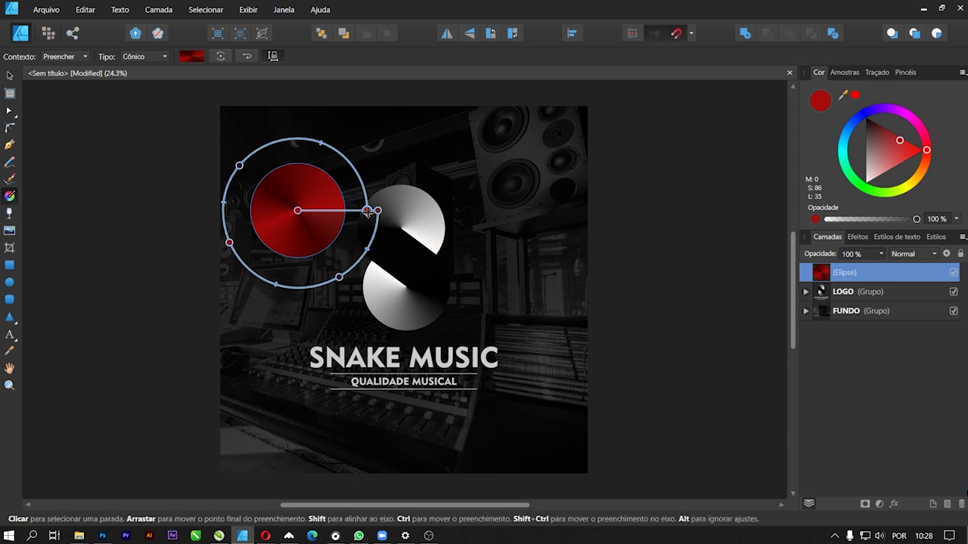
mouse_move(298, 210)
left_mouse_down()
mouse_move(333, 212)
mouse_move(310, 191)
mouse_move(285, 209)
mouse_move(297, 214)
left_mouse_up()
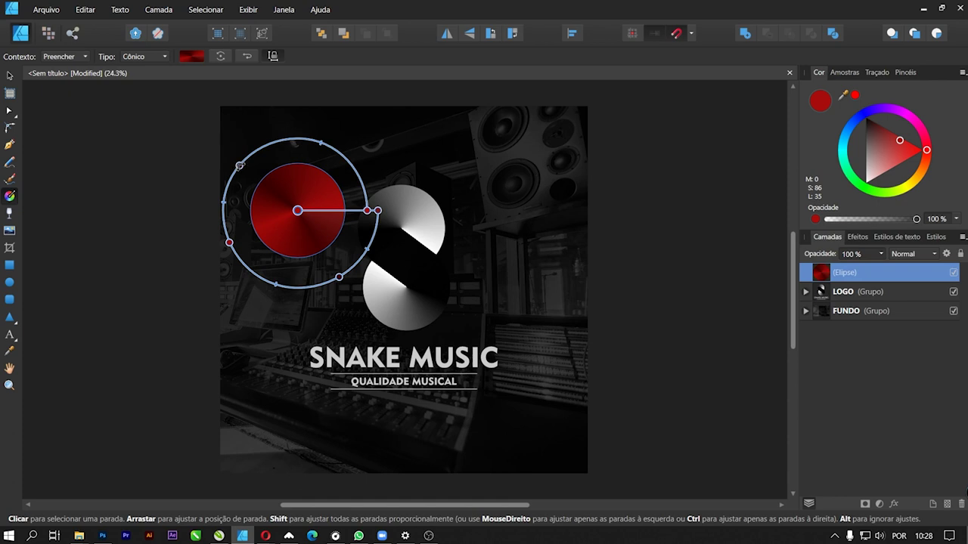
Lighten and then delete the top-left gradient stop, then select the whole red circle
left_click(239, 164)
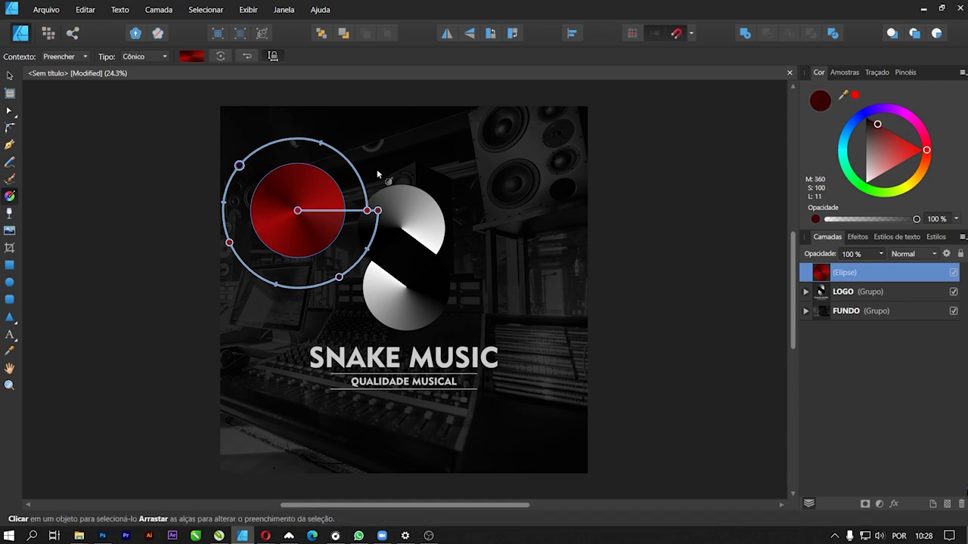
left_click_drag(878, 148, 881, 127)
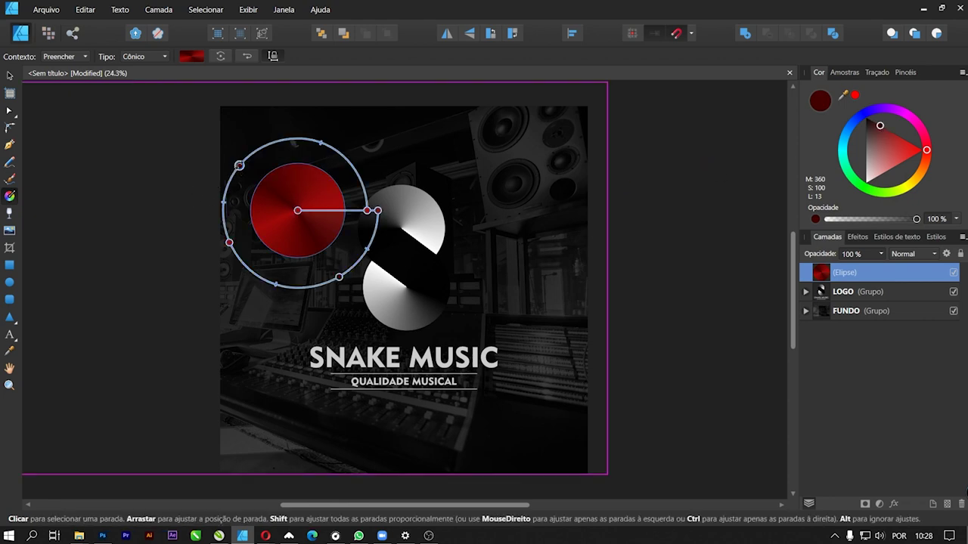
key("Delete")
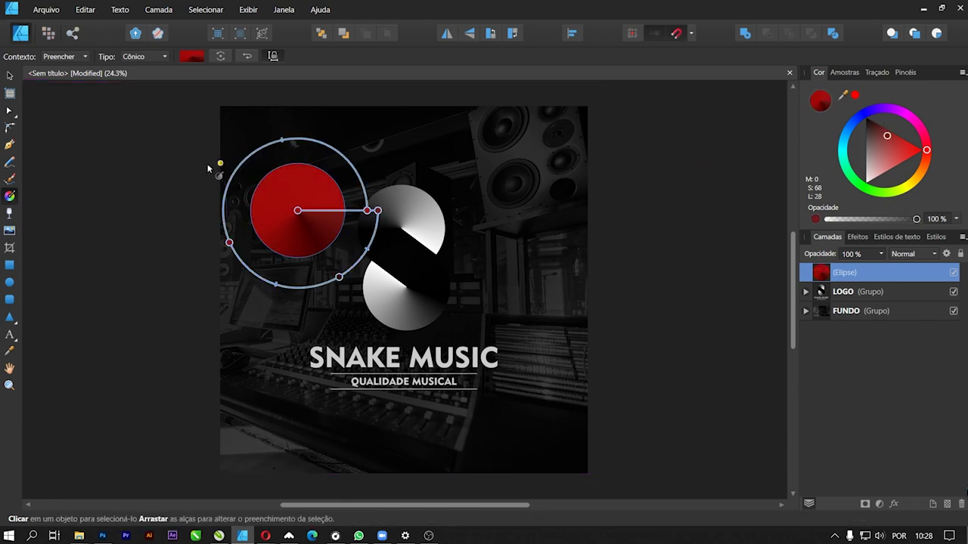
left_click(9, 75)
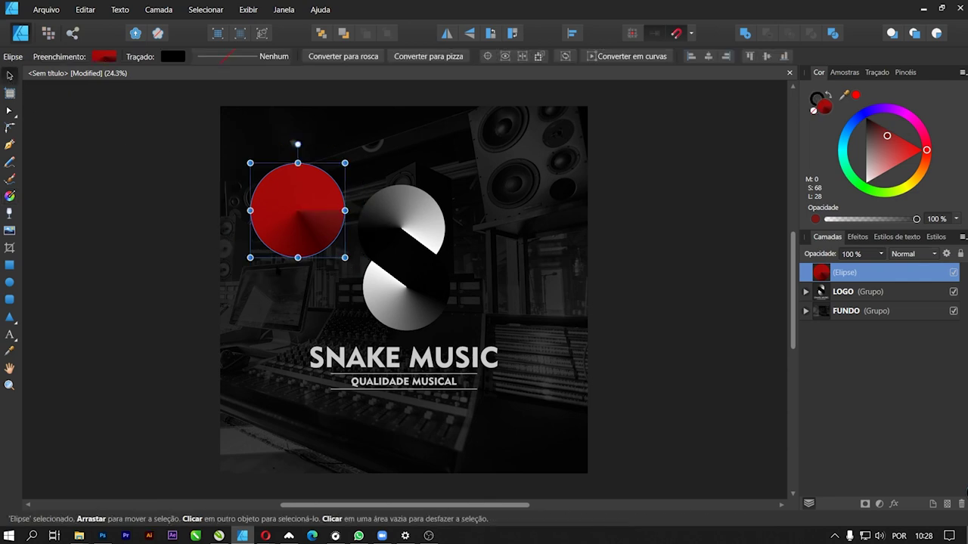
Delete the red test circle and deselect, leaving the LOGO and FUNDO groups
left_click_drag(310, 224, 345, 196)
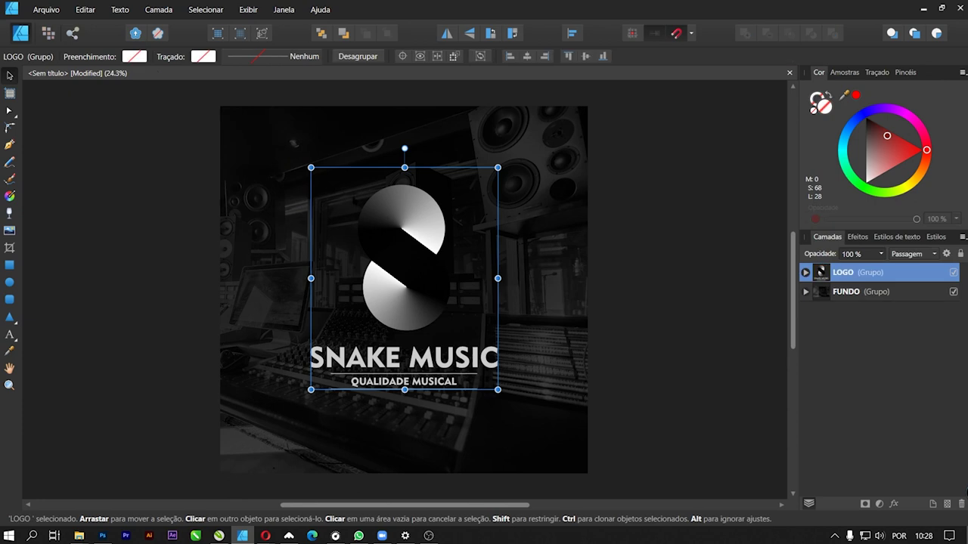
left_click(640, 356)
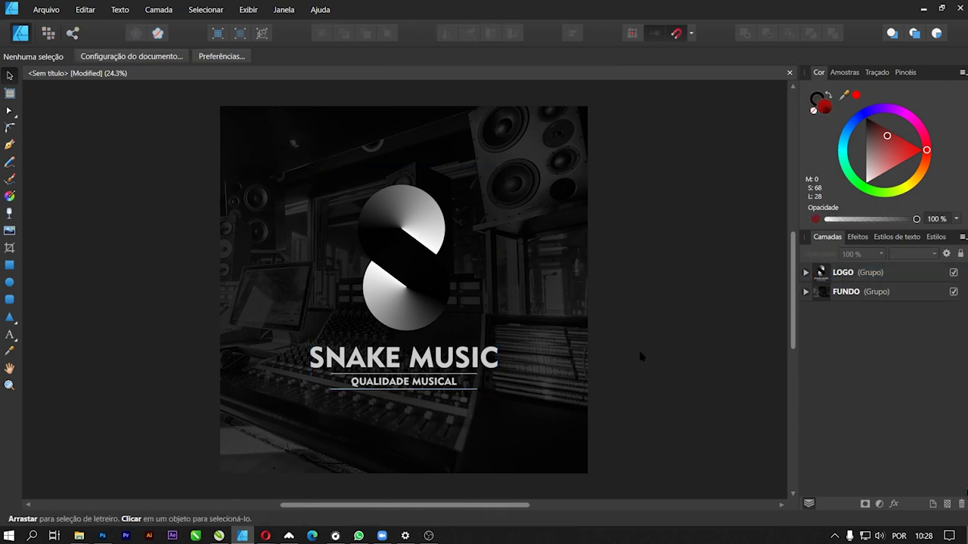